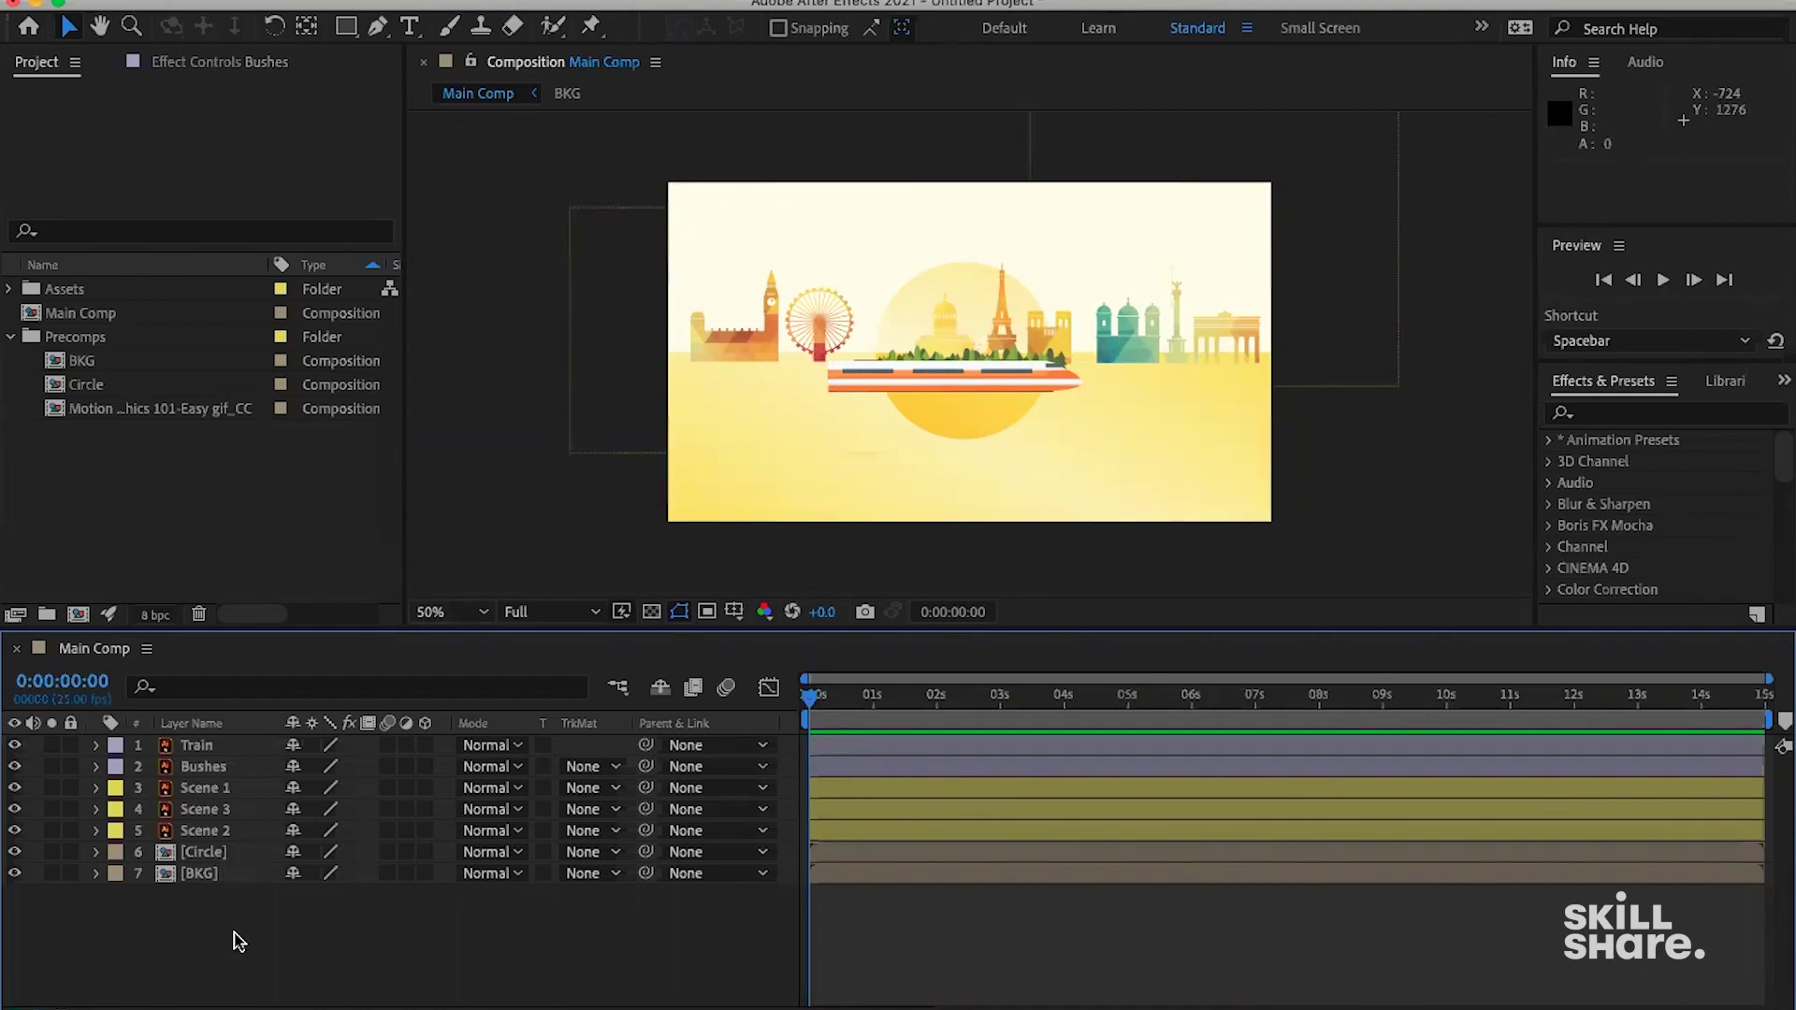
Select the Scene 1 skyline layer in the Main Comp timeline.
left_click(201, 789)
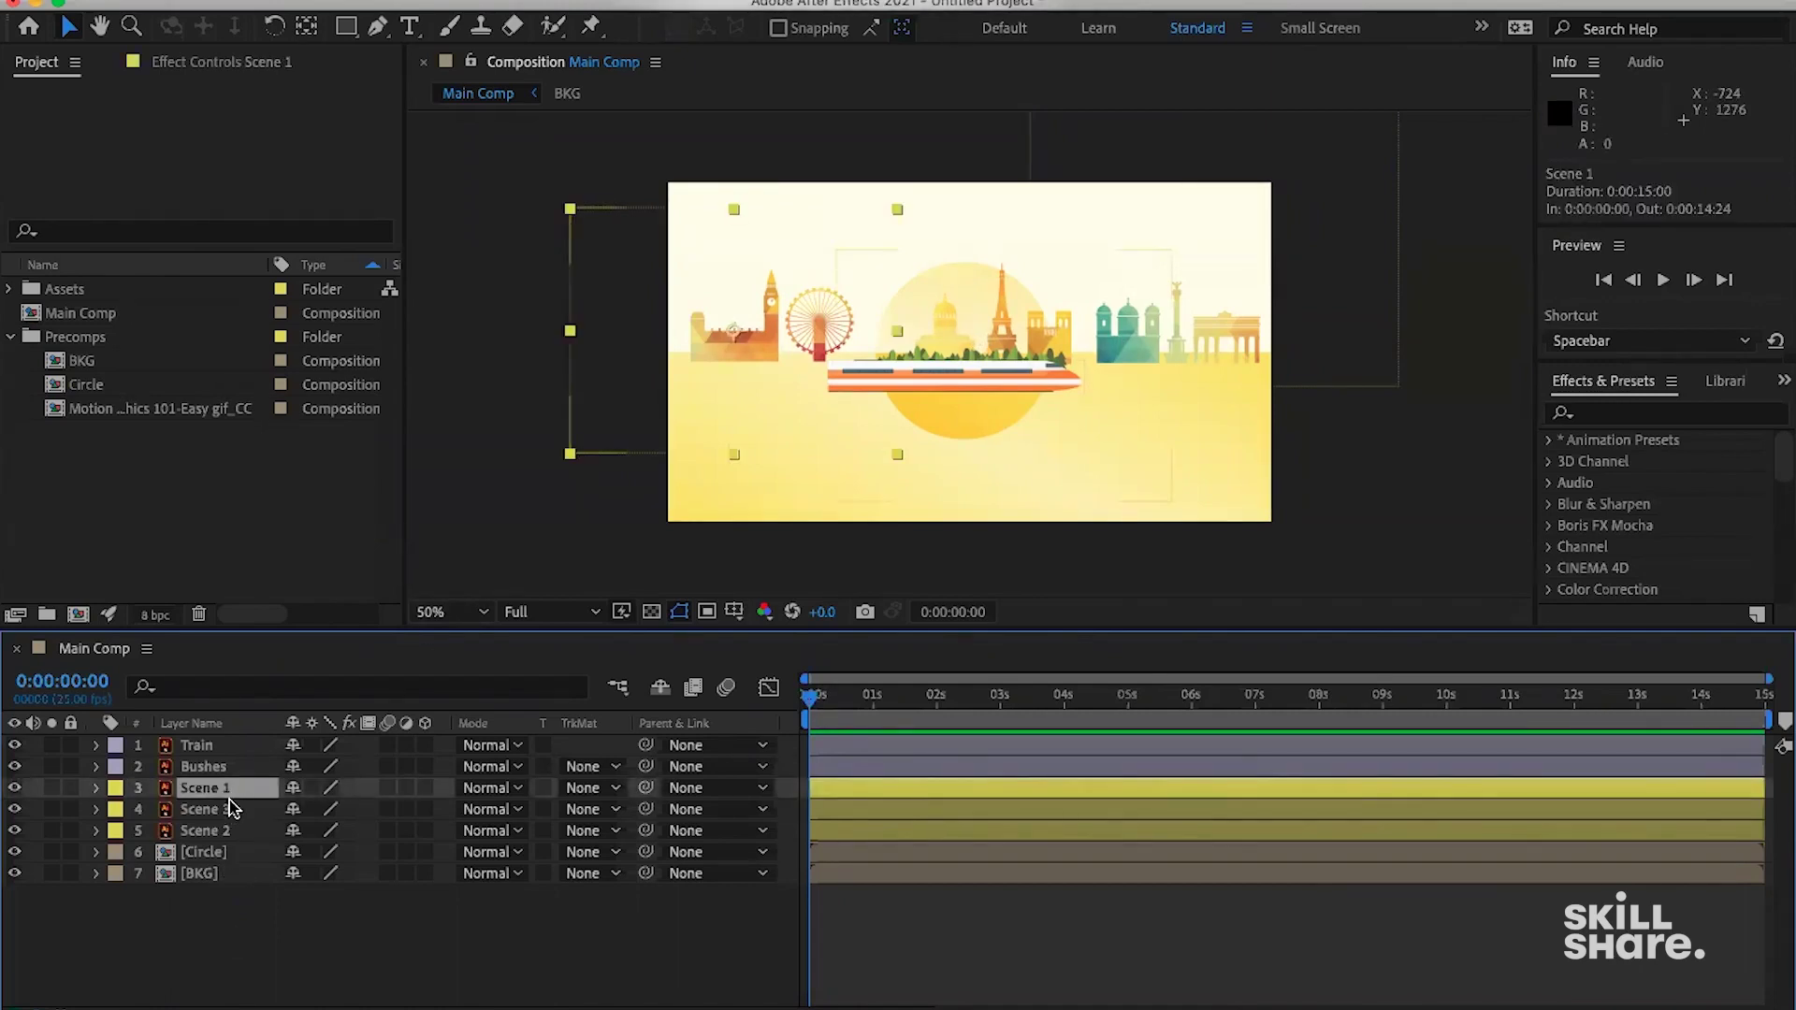
Set Scene 1's Position to 1386.3, 470.4, placing its Big Ben skyline at the right edge.
left_click(14, 788)
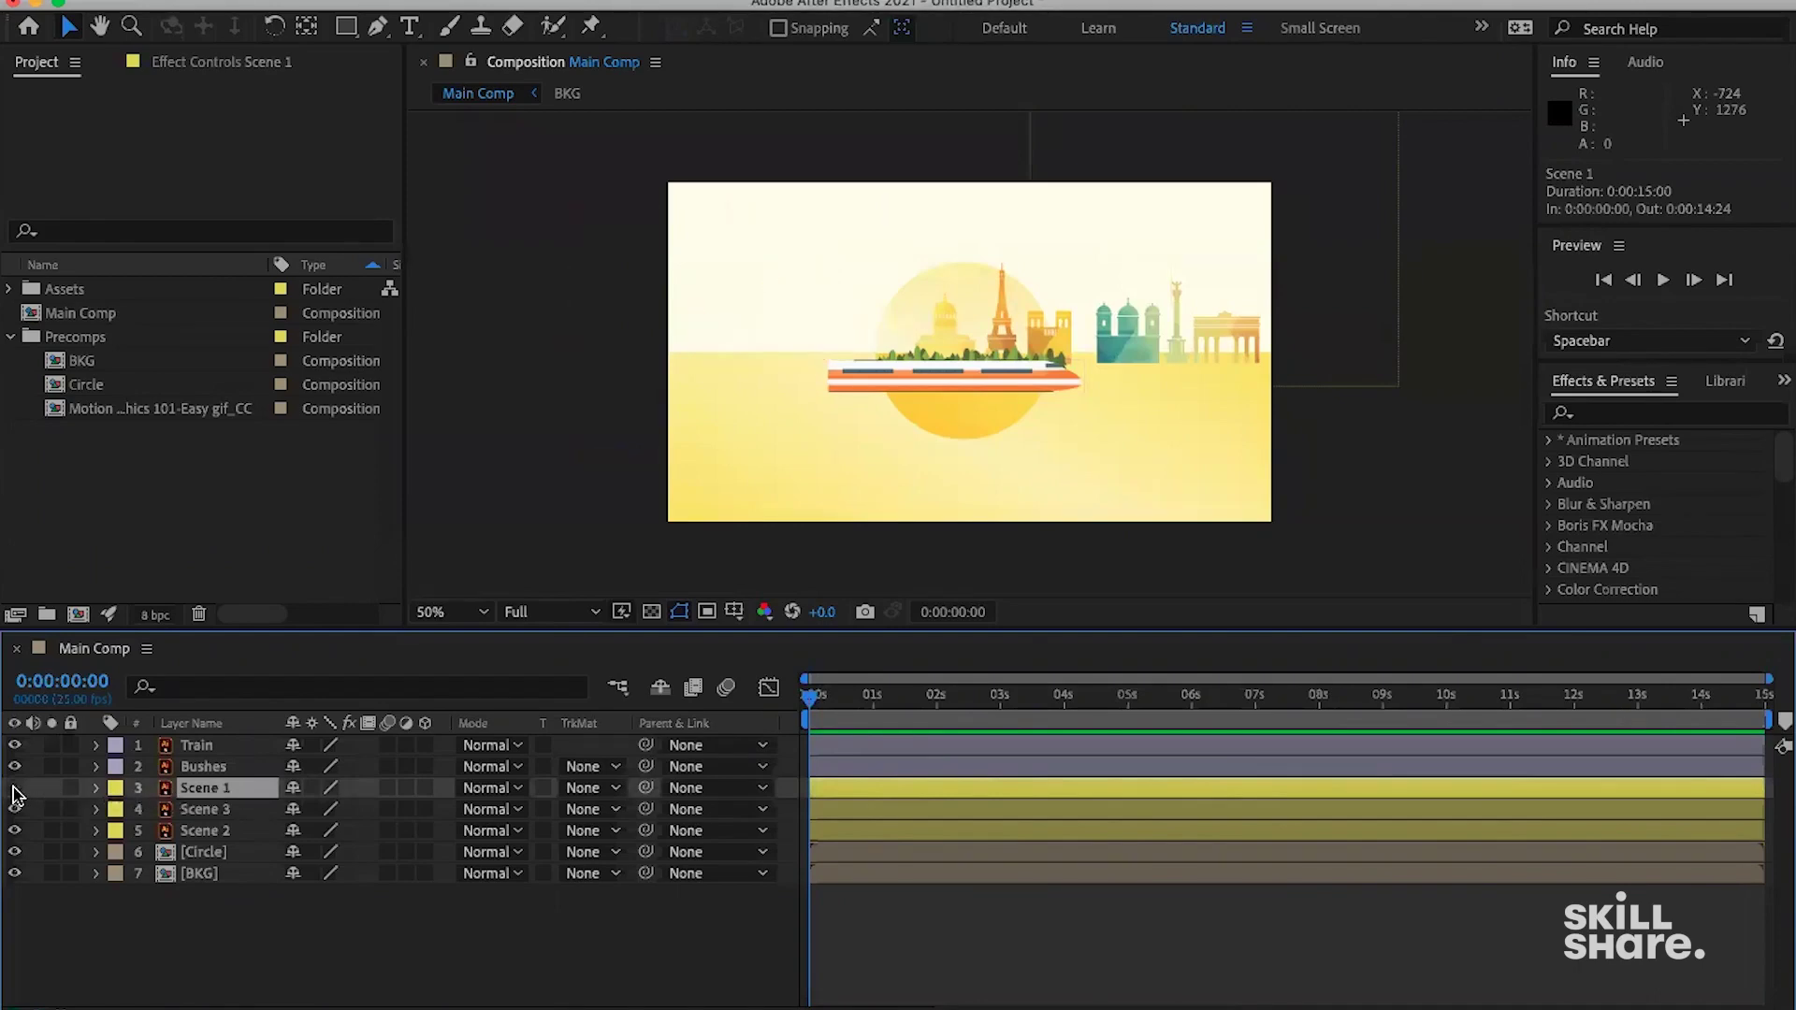
left_click(14, 787)
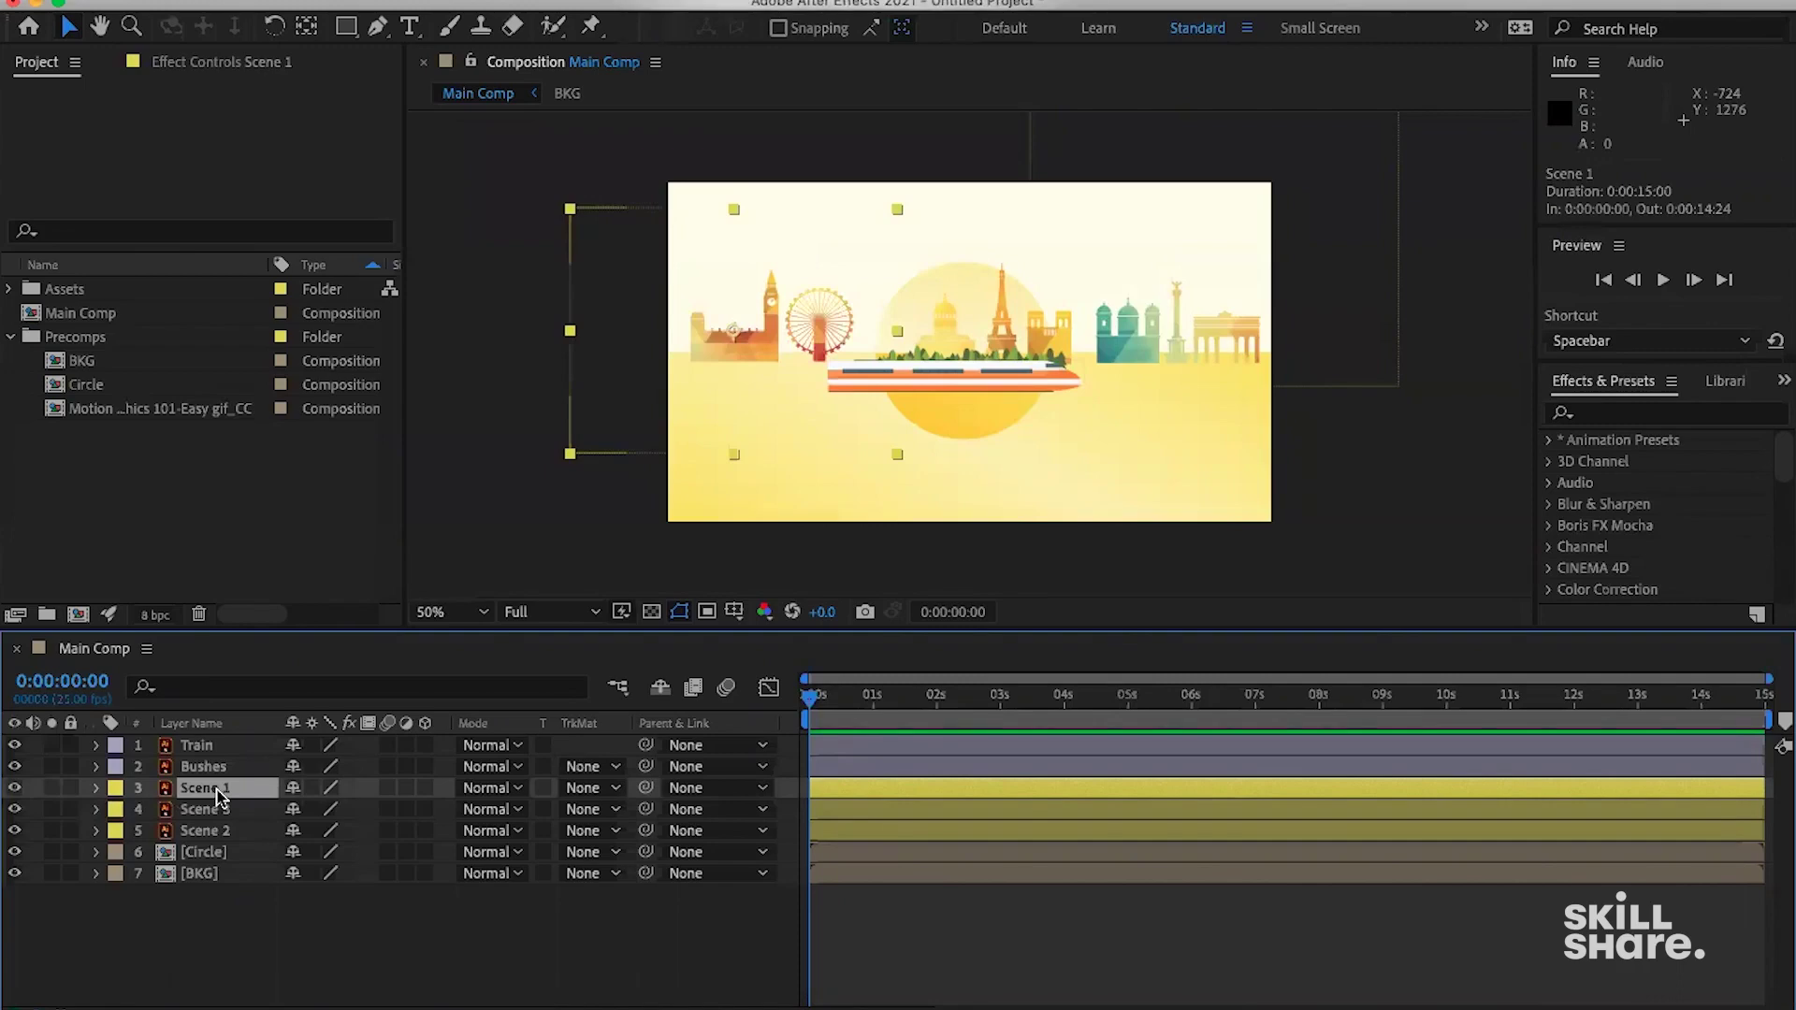
key("p")
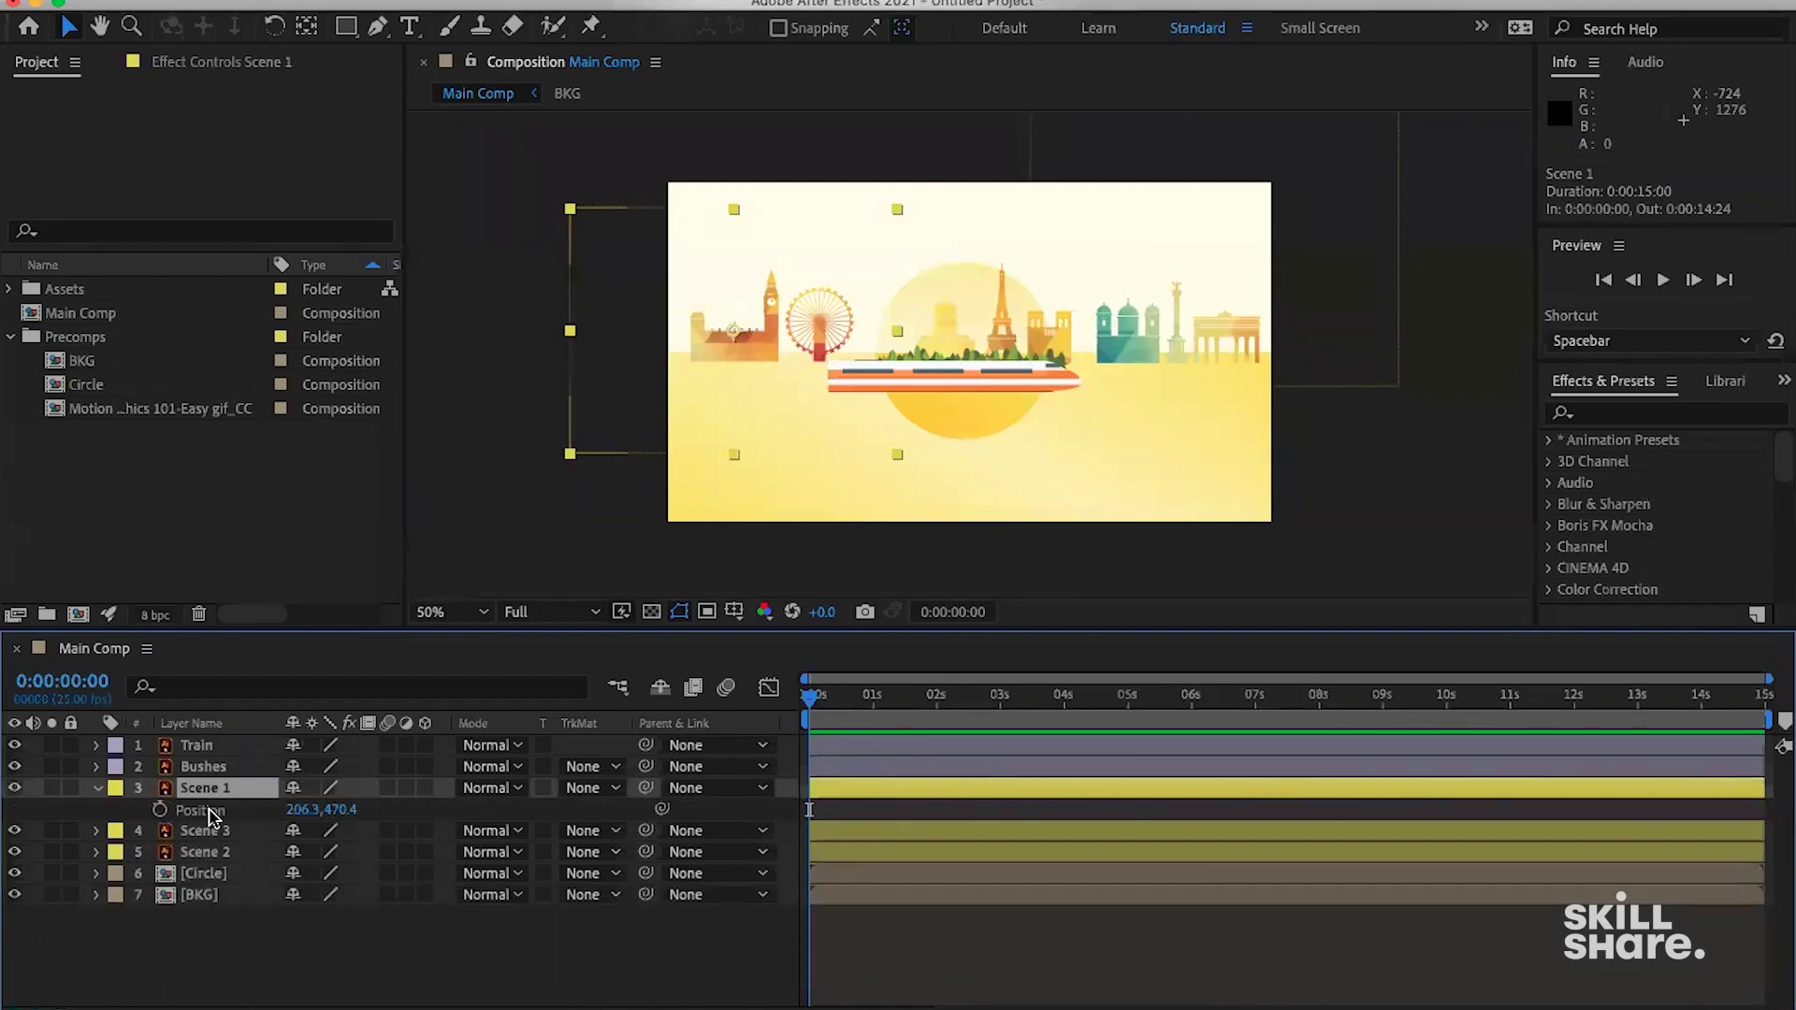
left_click(210, 812)
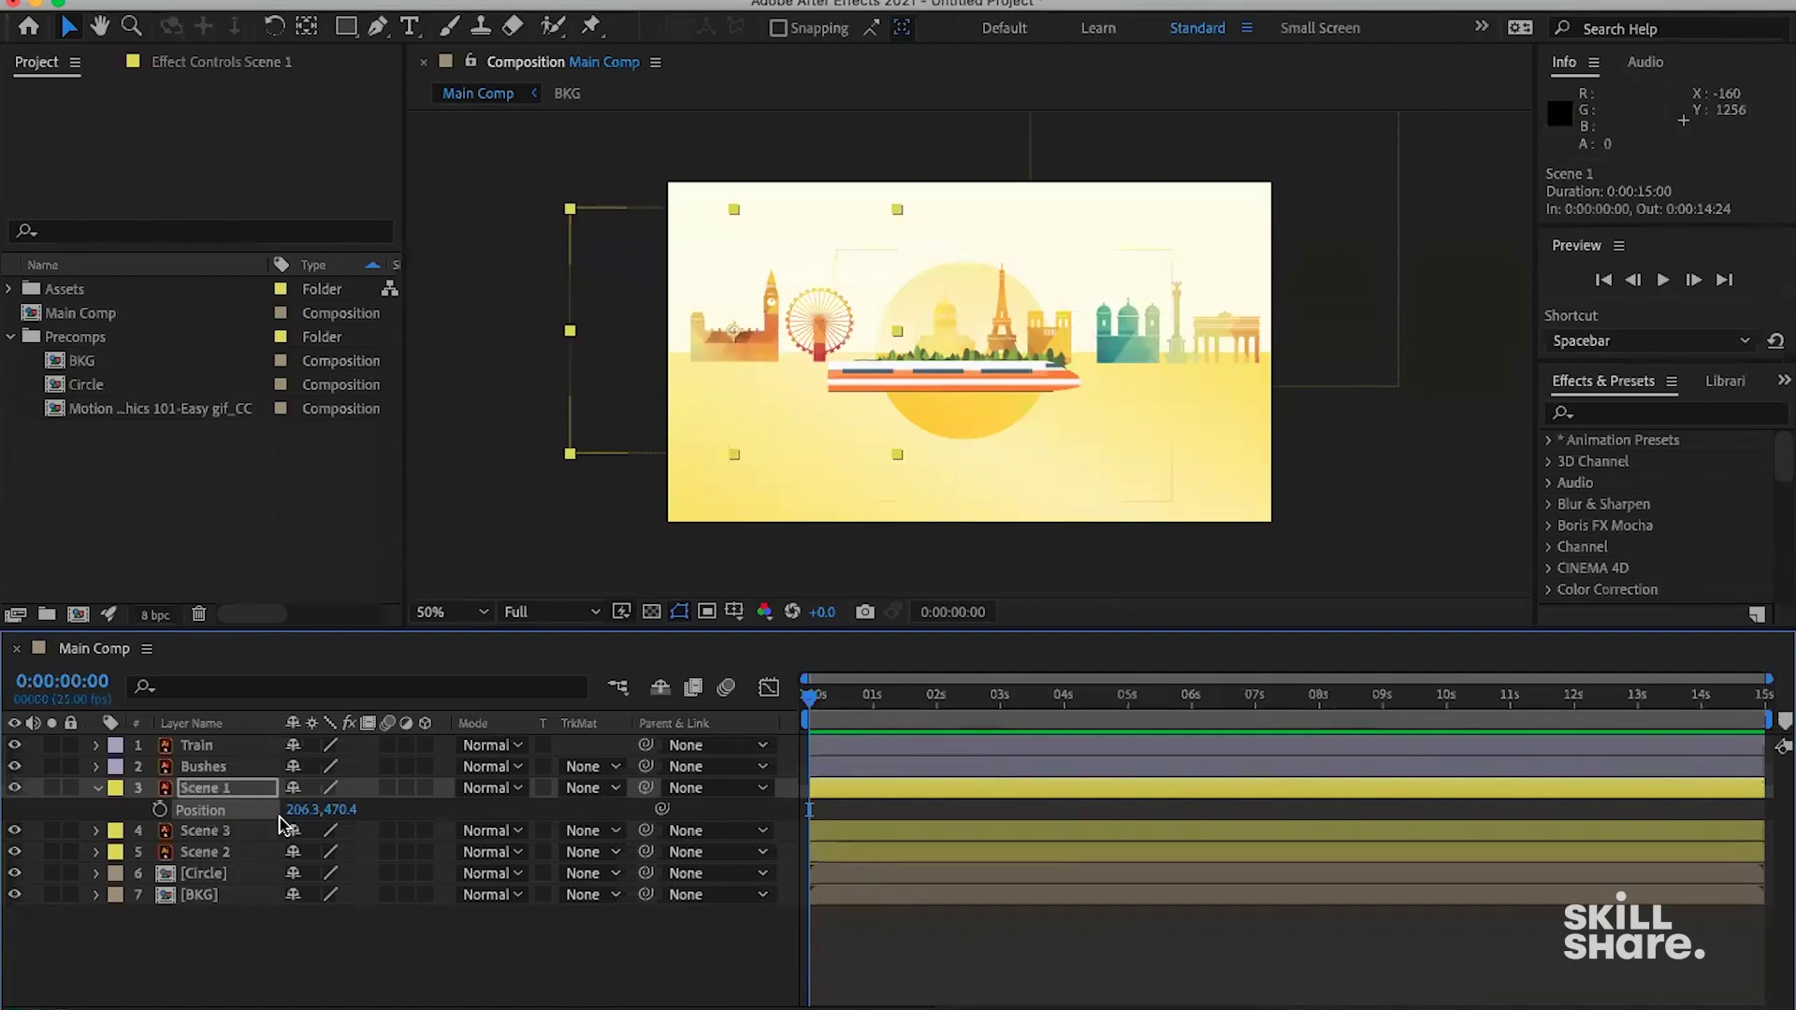
left_click_drag(301, 809, 1365, 787)
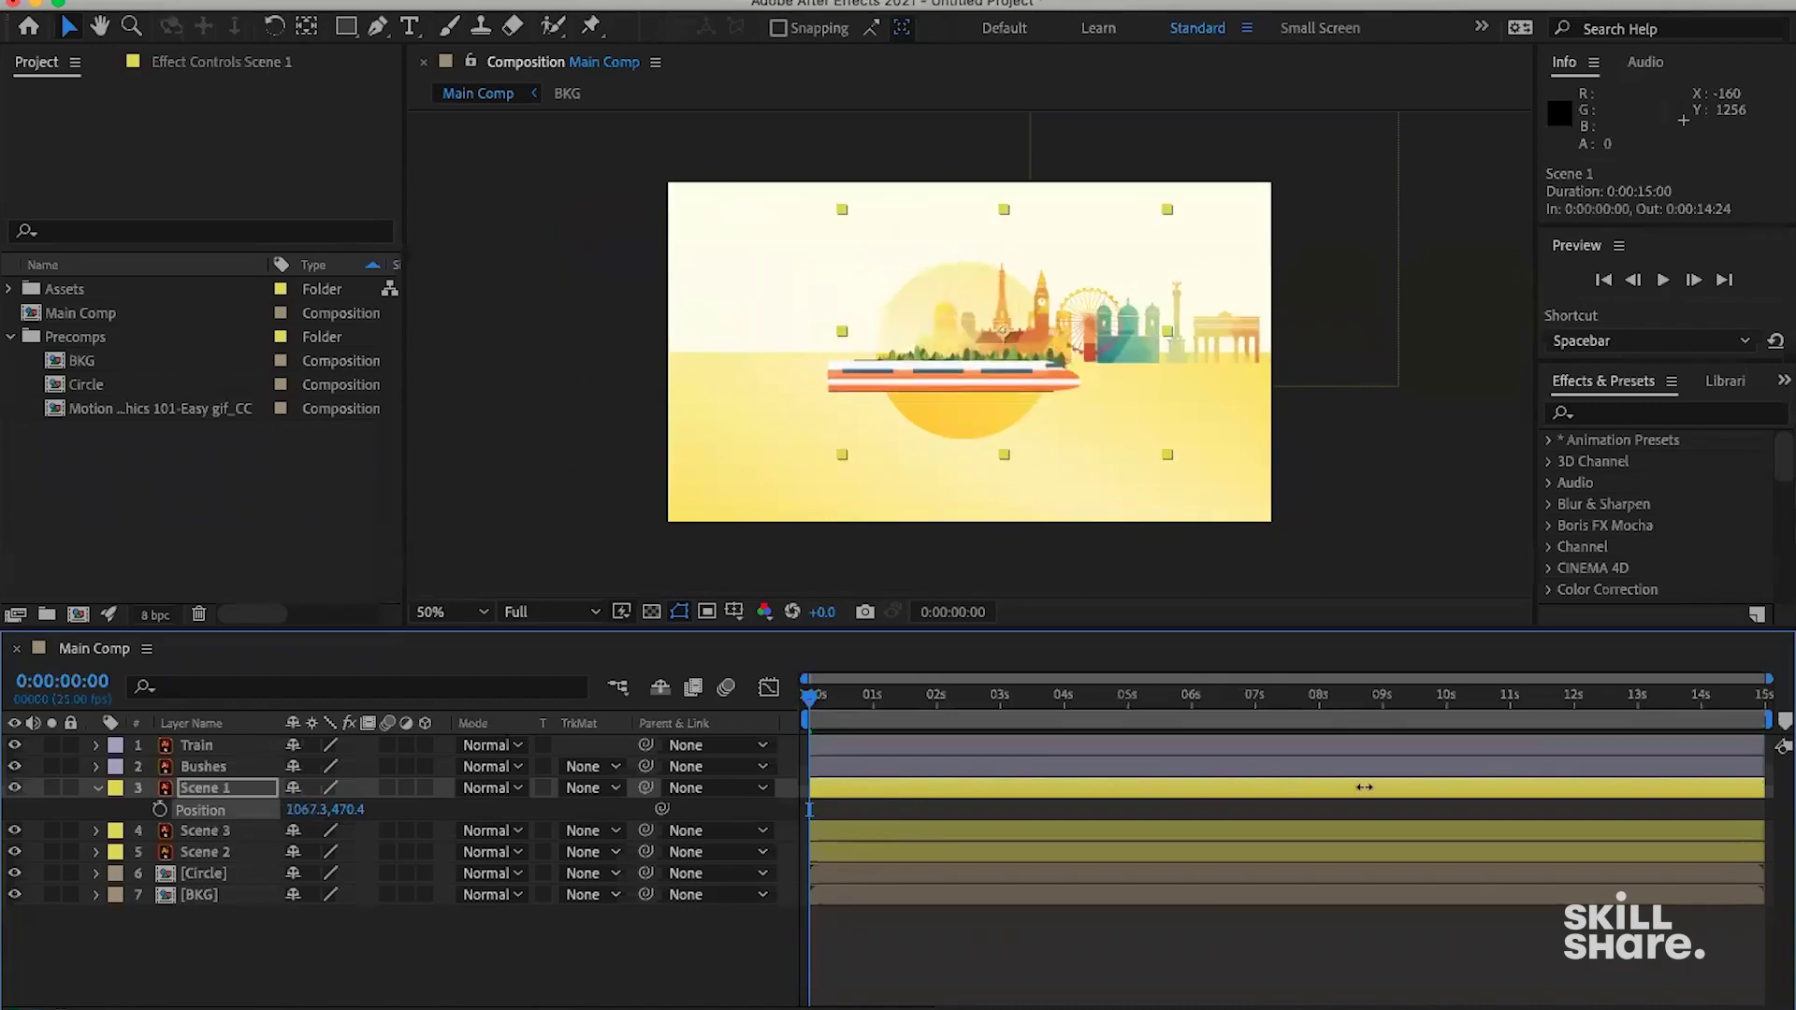
left_click_drag(662, 784, 391, 786)
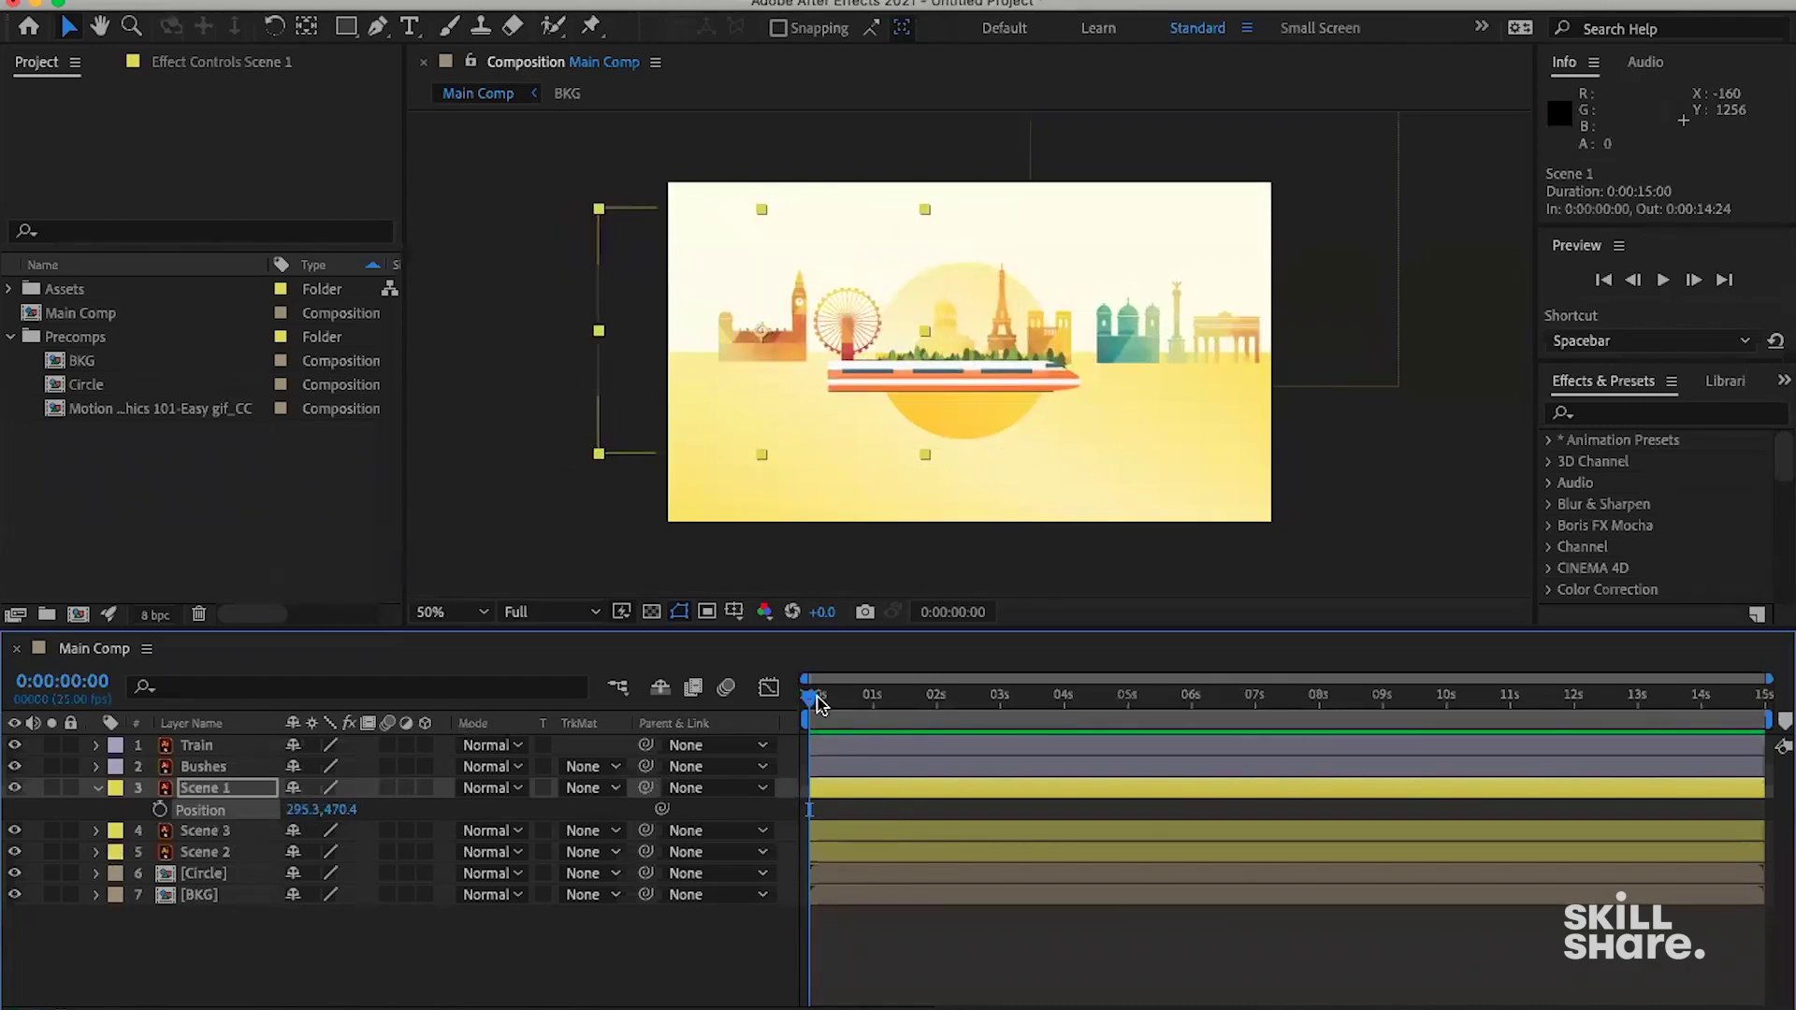
left_click_drag(308, 805, 631, 794)
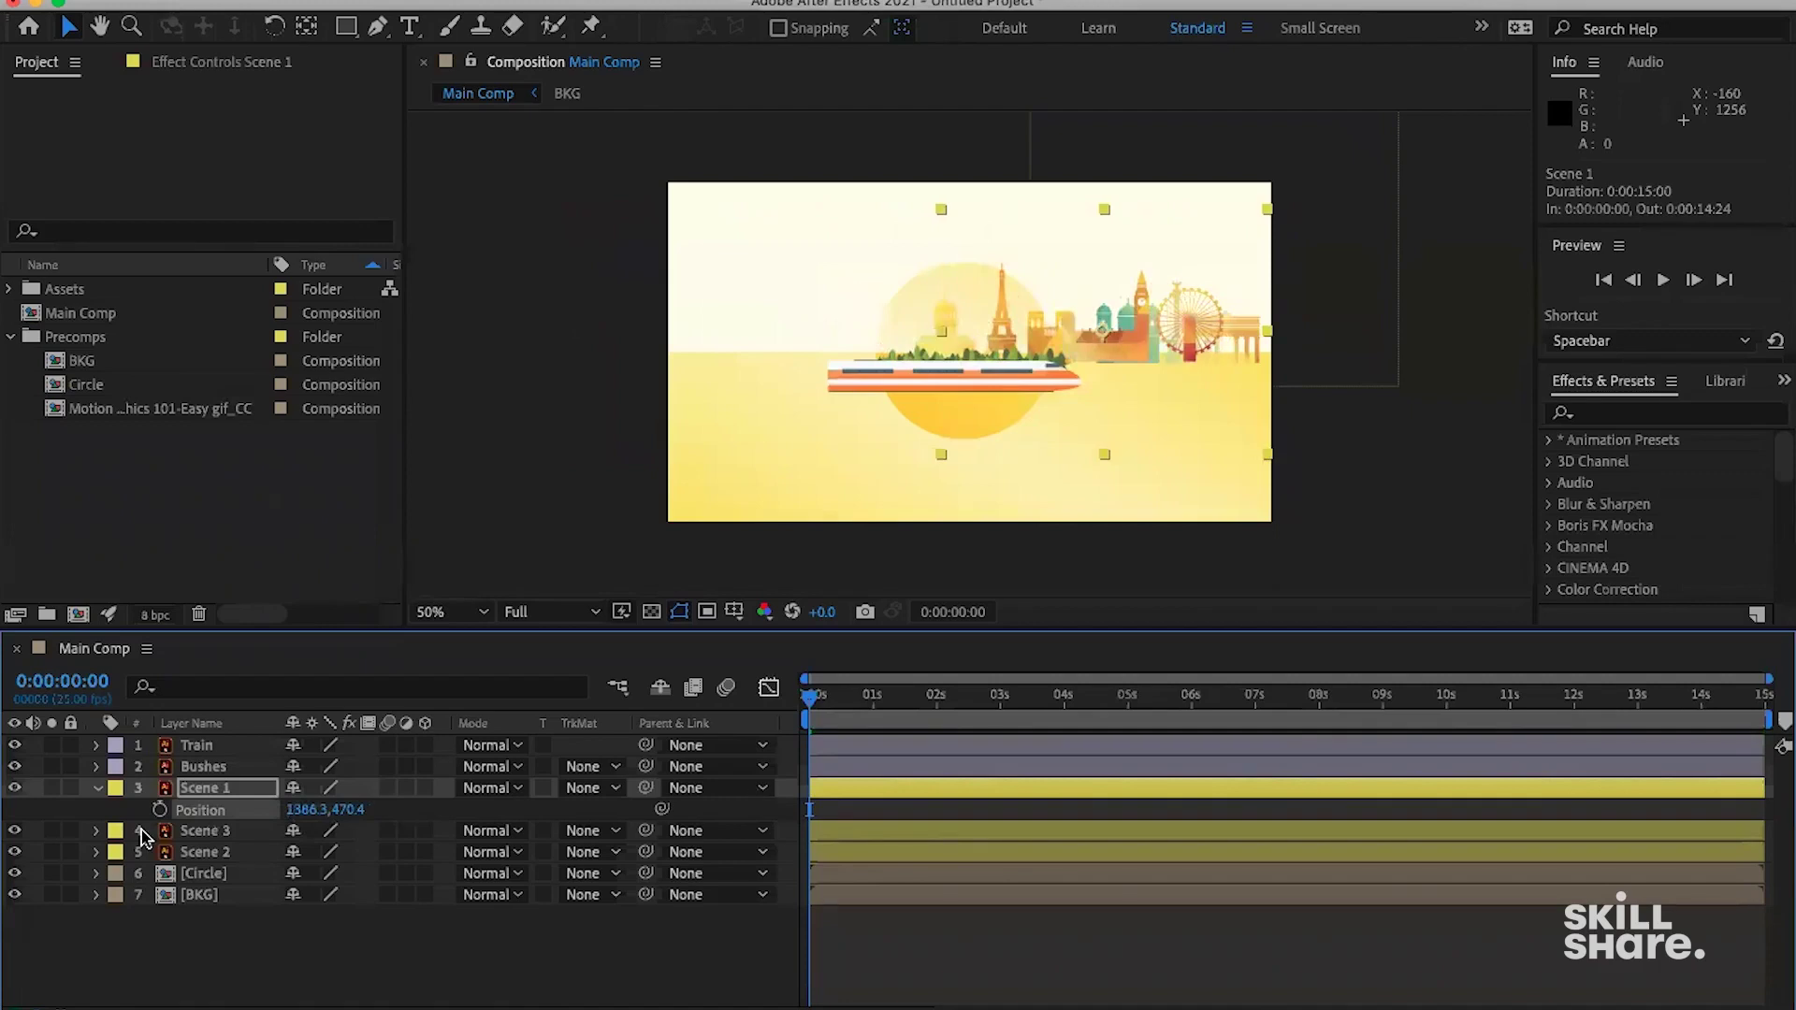
Keyframe Scene 1's Position from X 1386.3 at 0:00 to X 258.3 at 0:00:03:01.
left_click(159, 810)
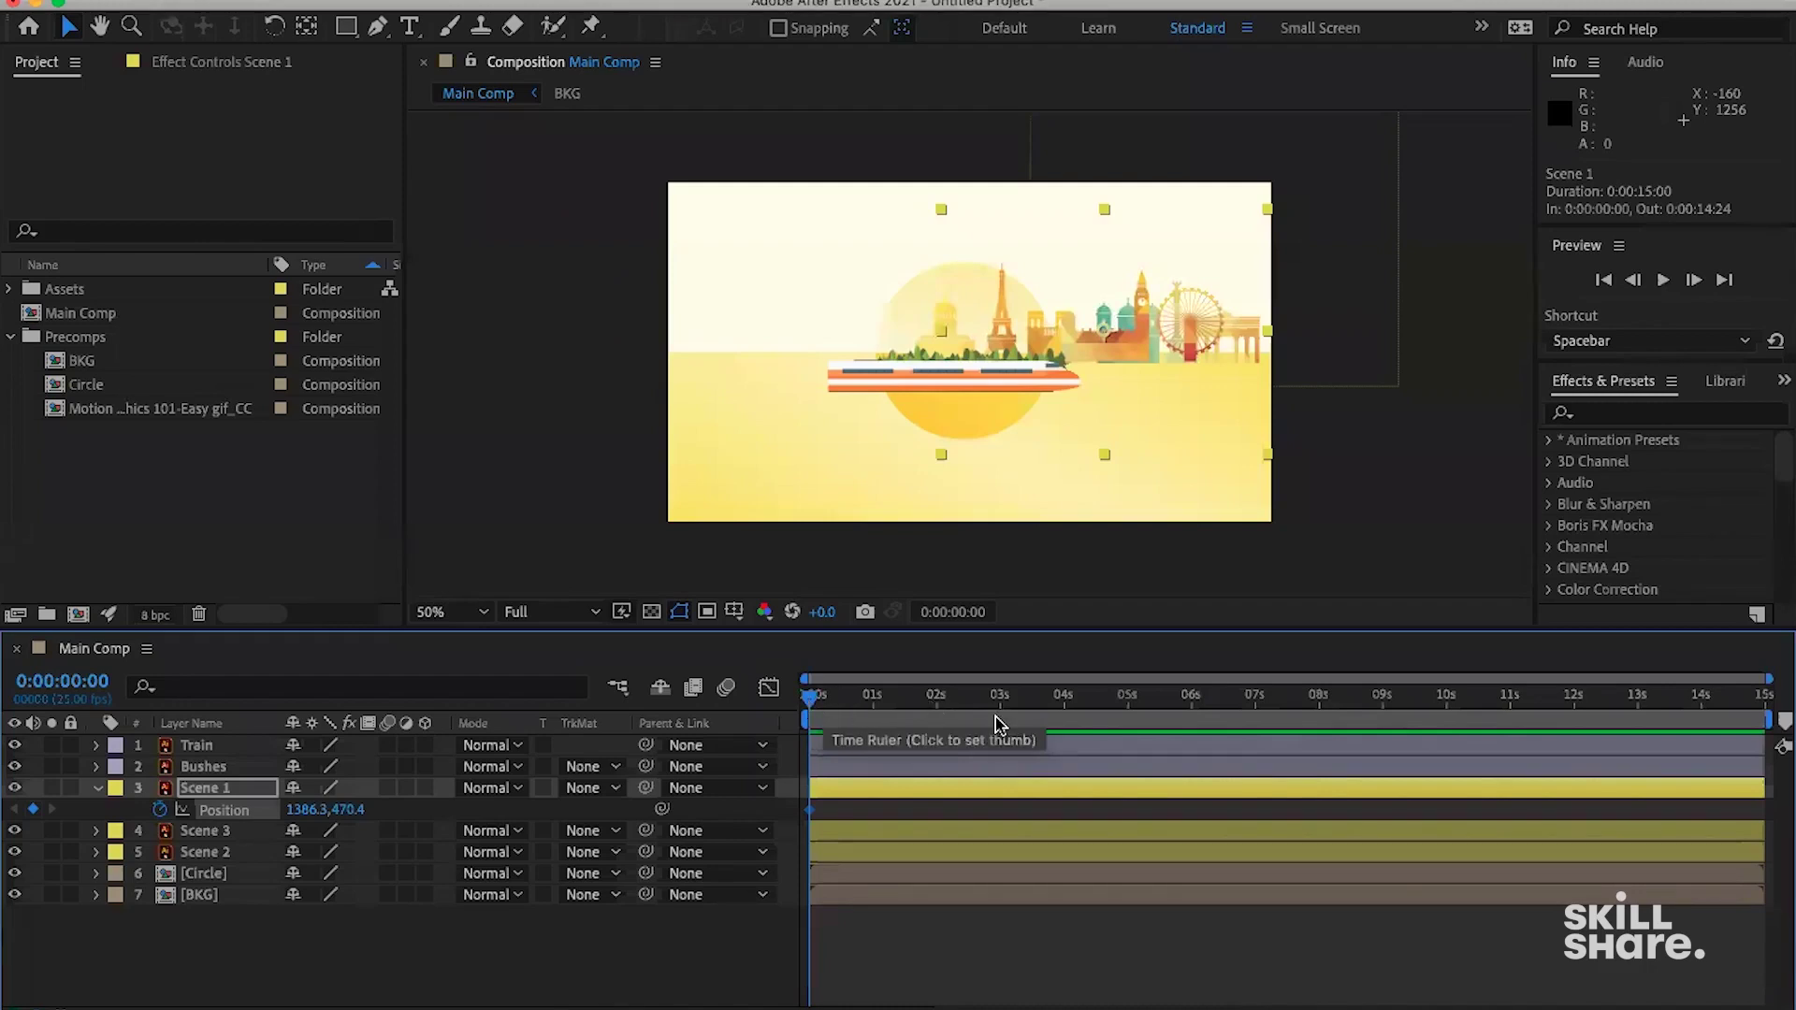
left_click_drag(940, 713, 1004, 706)
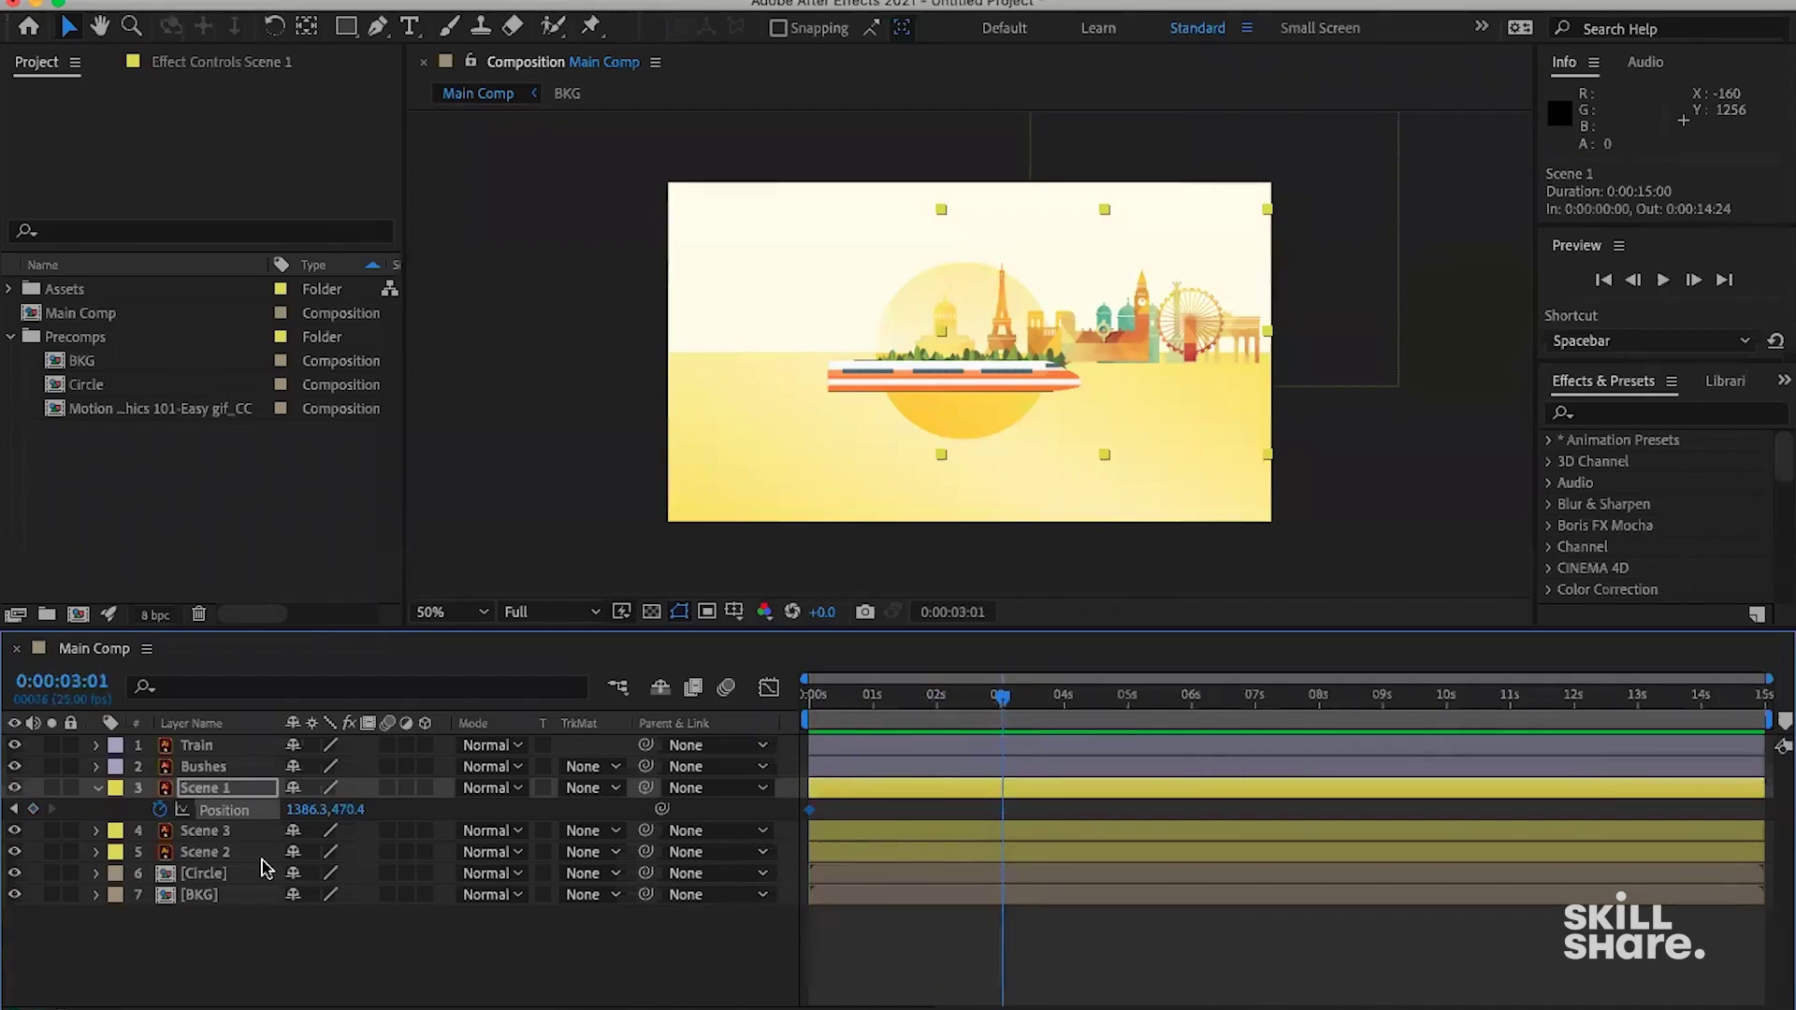
left_click_drag(309, 811, 281, 814)
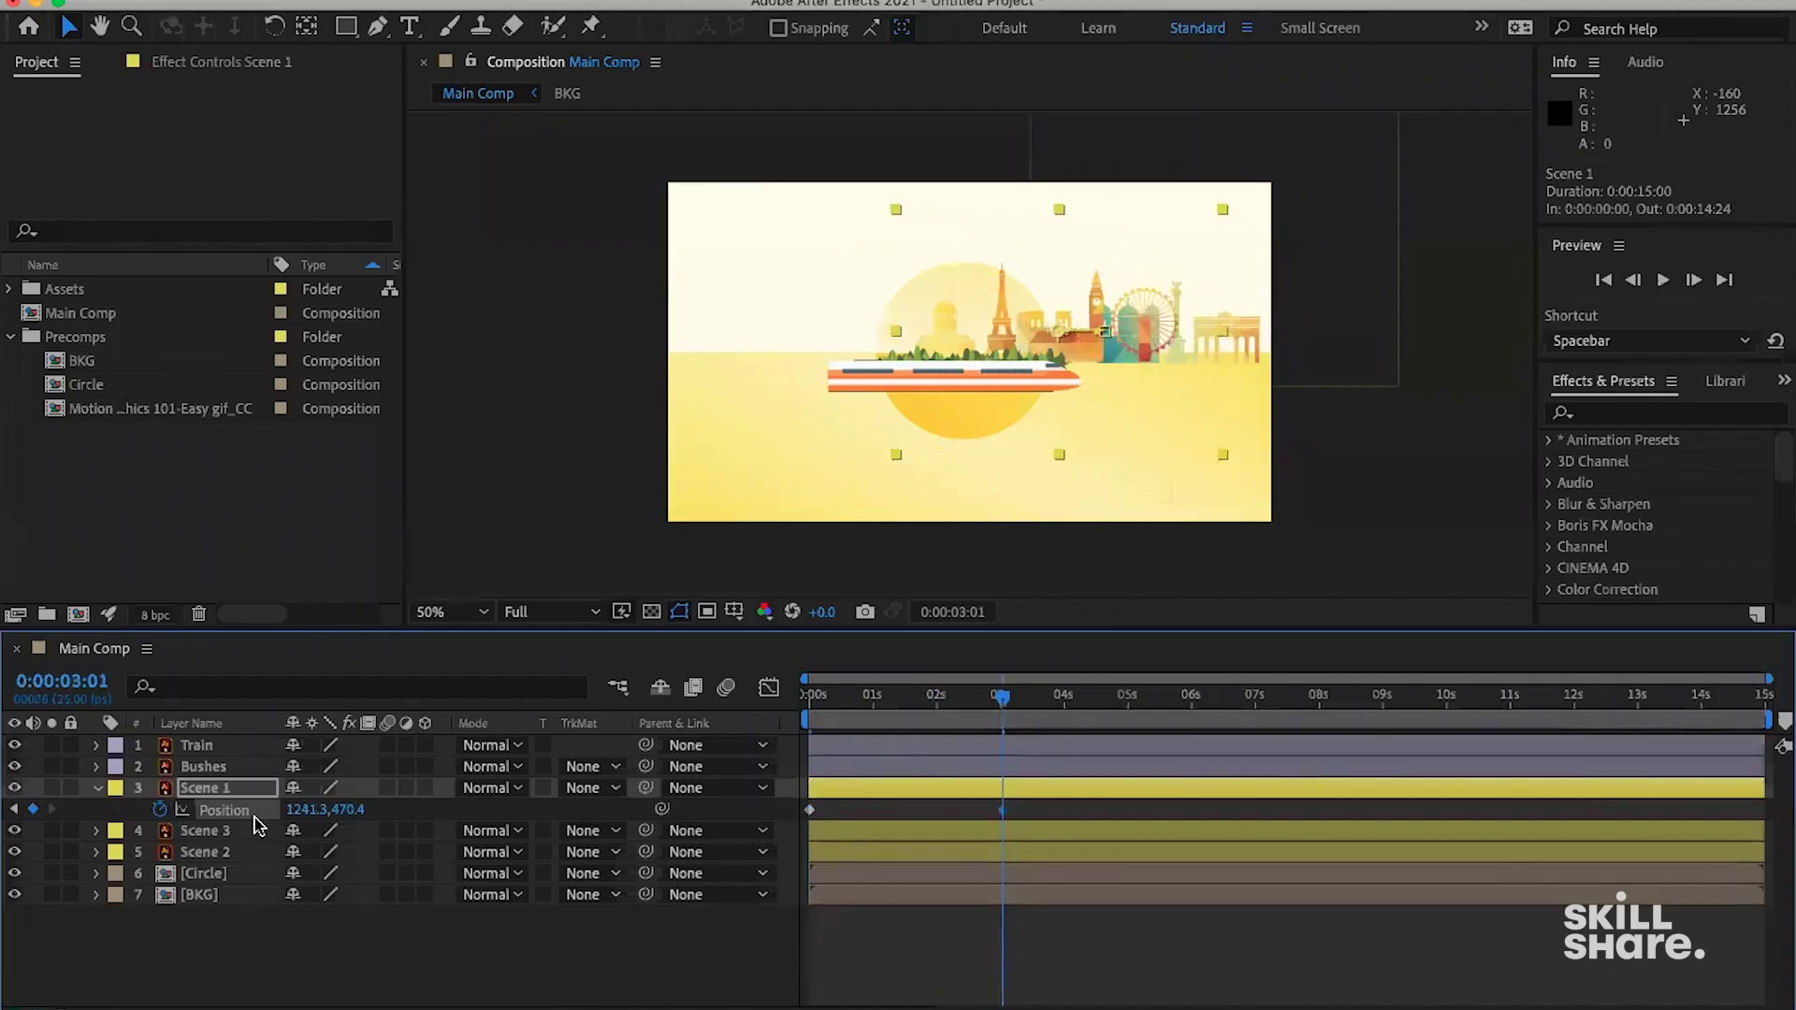
left_click_drag(7, 802, 835, 409)
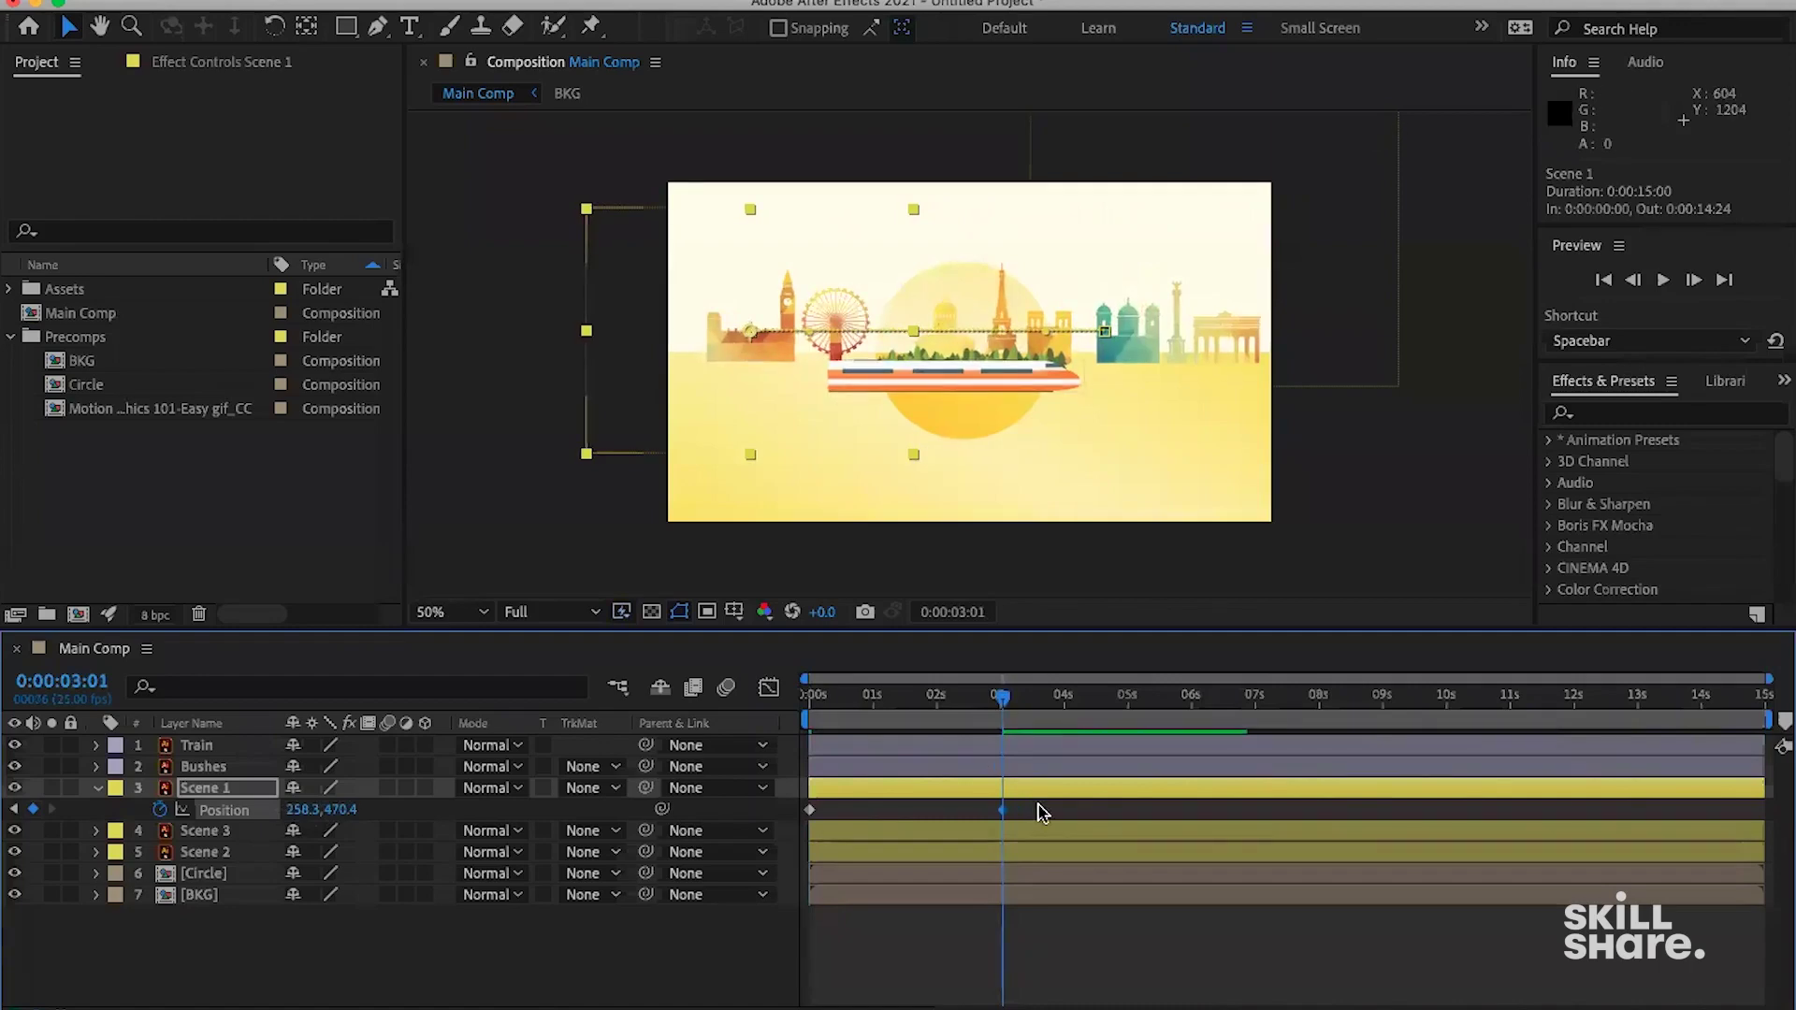
Deselect the layer, return to the start and preview the Scene 1 slide.
key("F2")
key("Home")
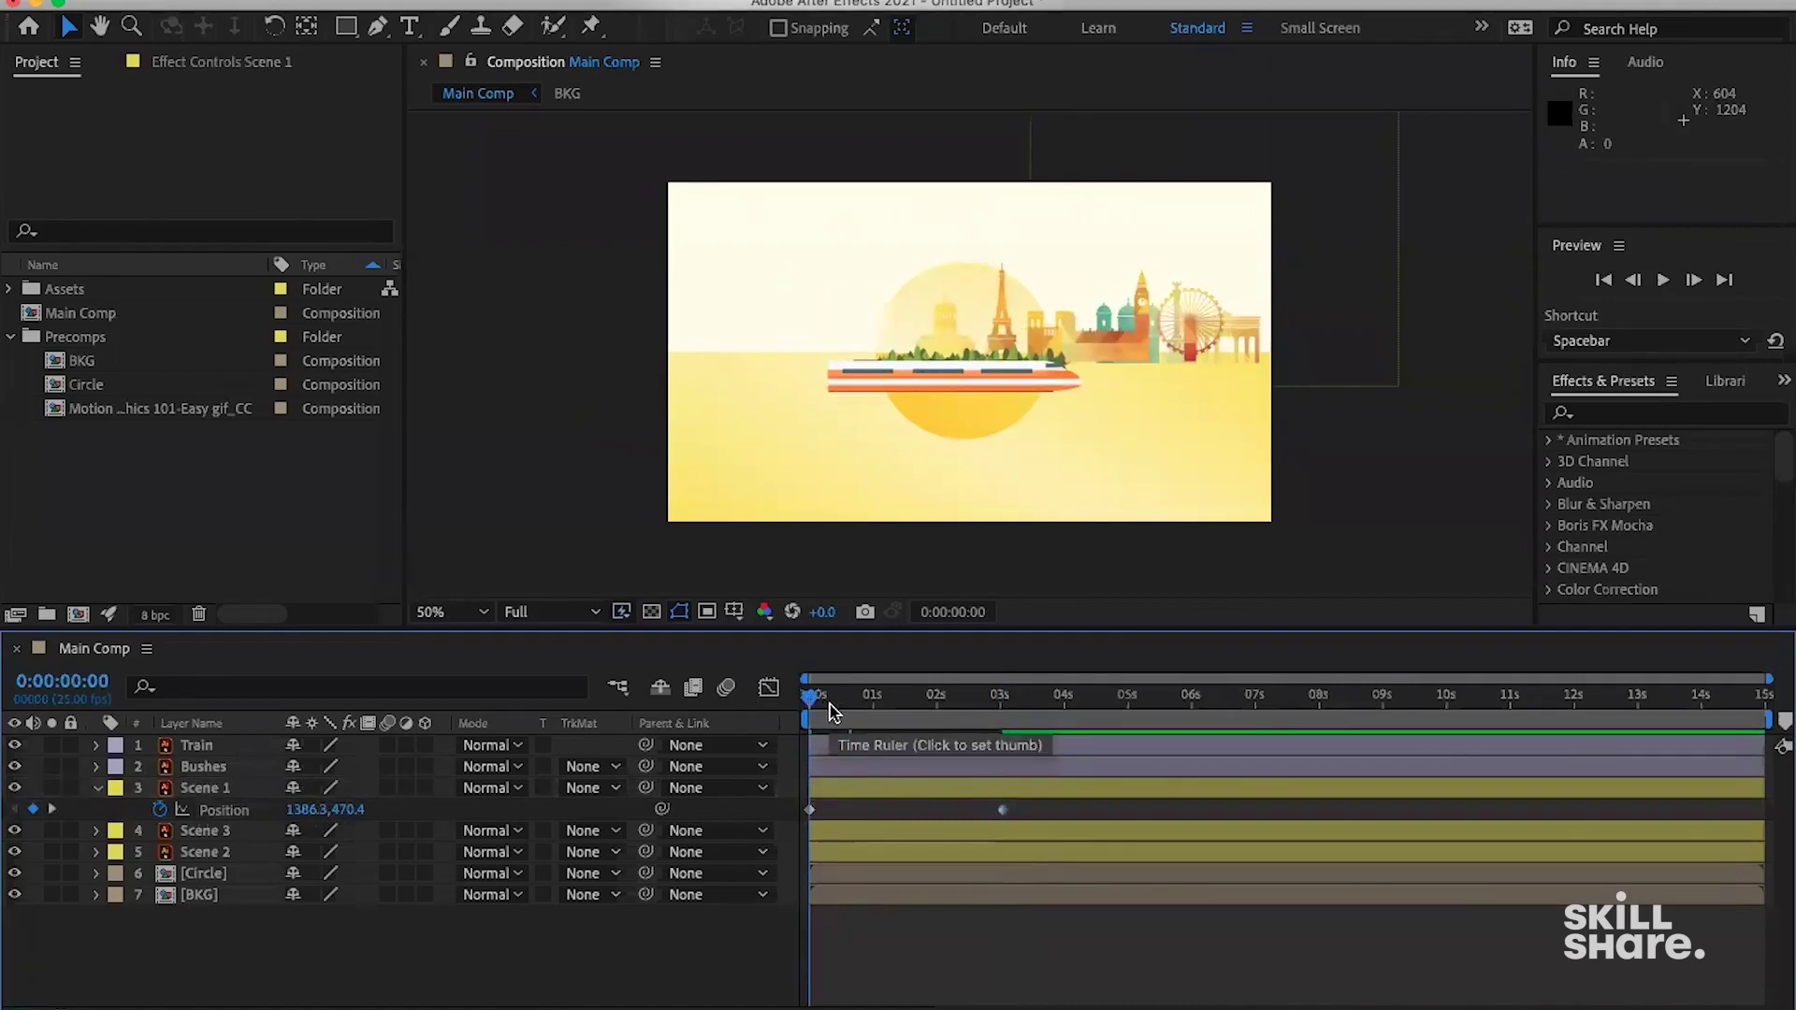
key("space")
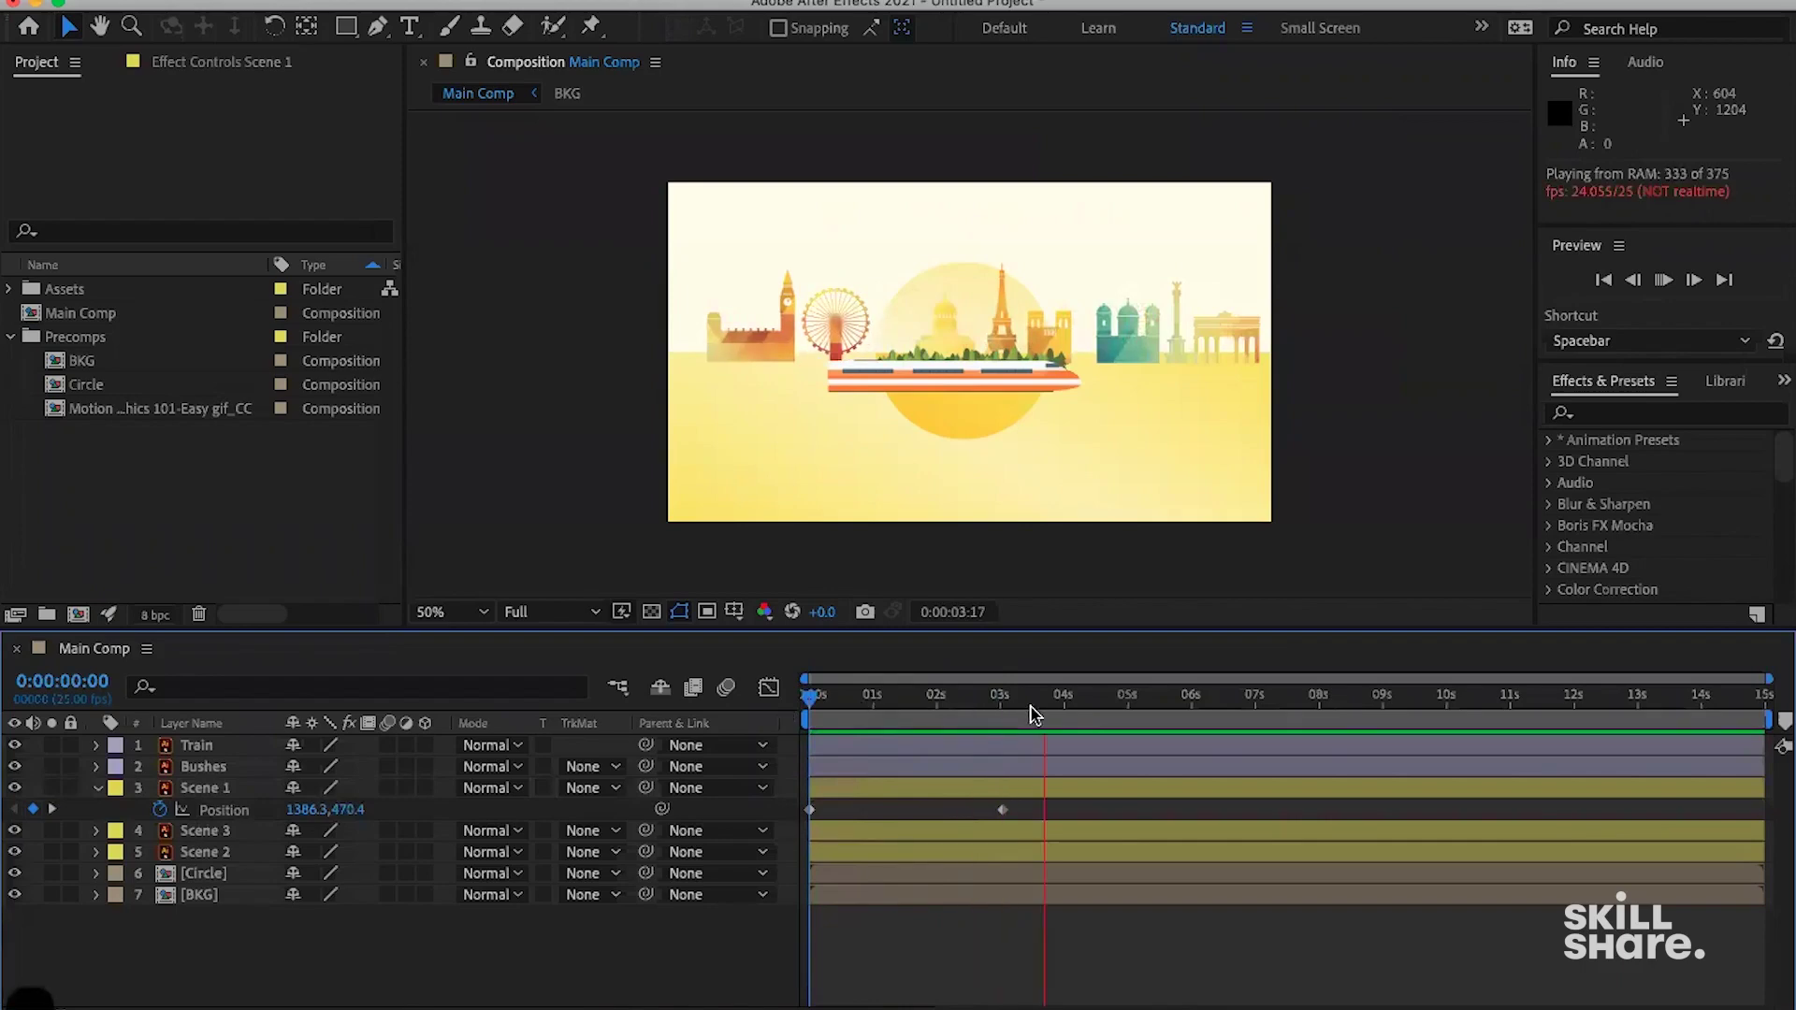
left_click(1080, 709)
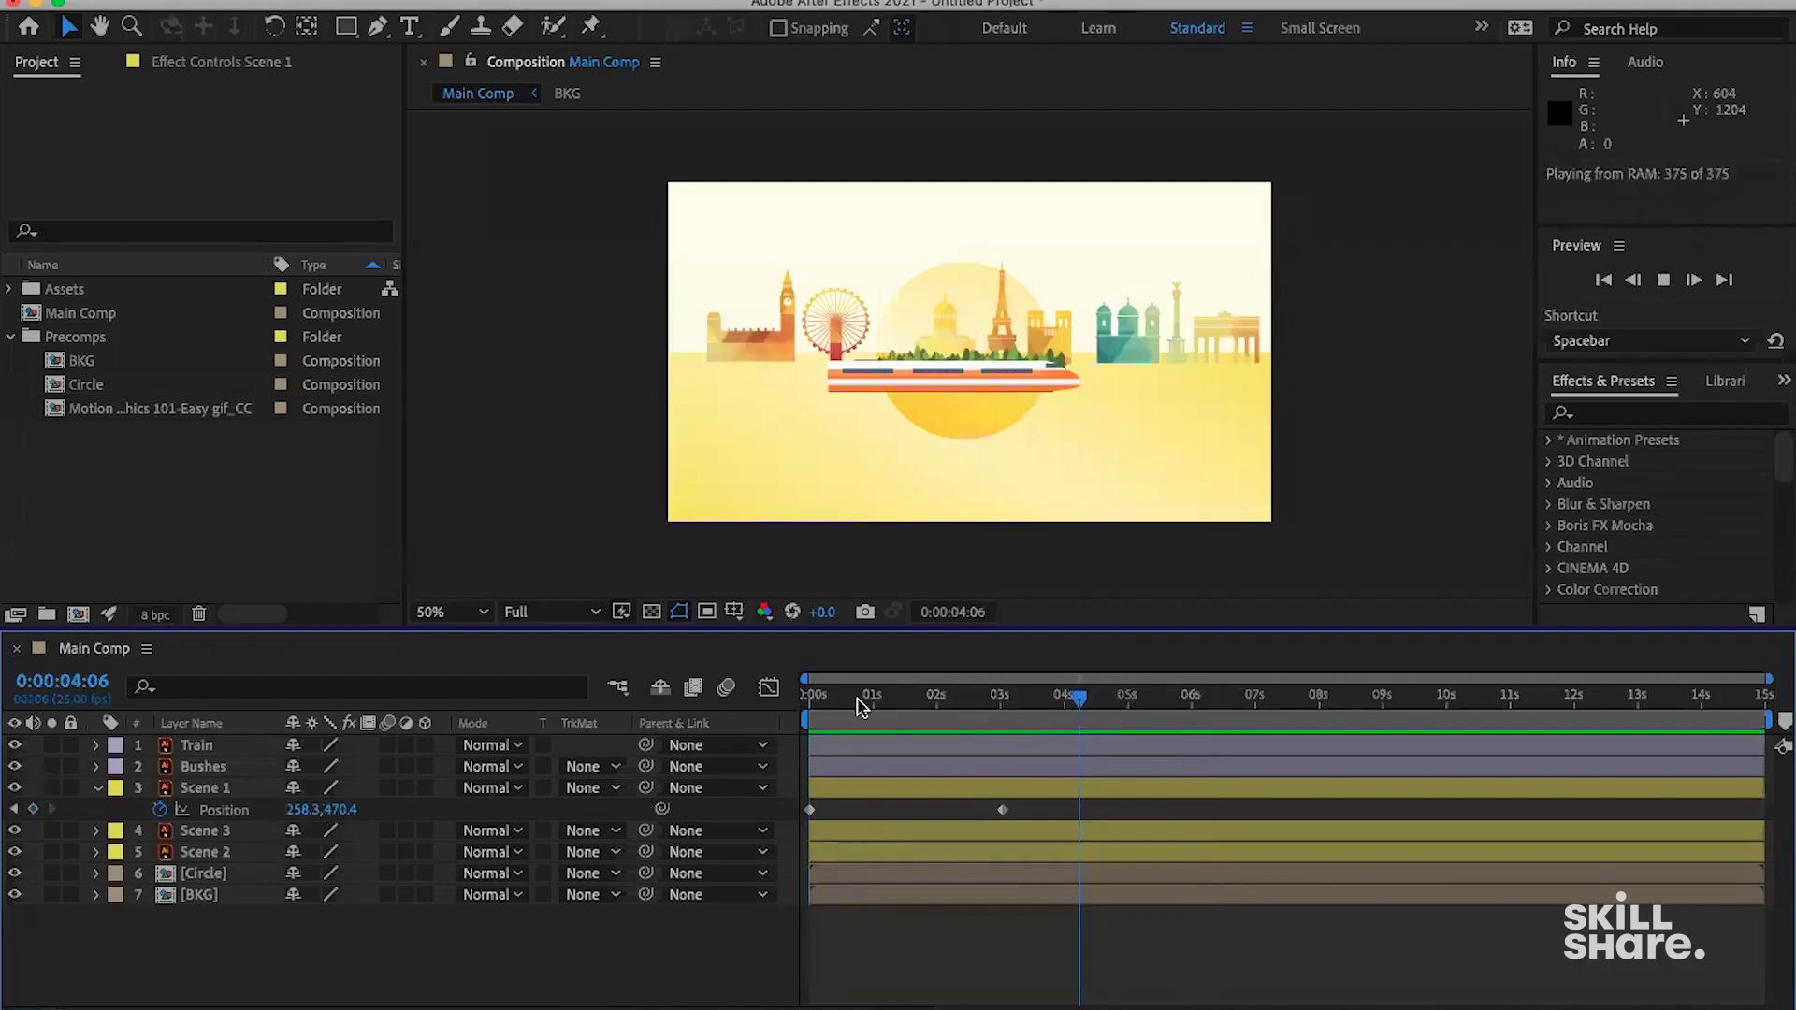
left_click(891, 708)
left_click(804, 707)
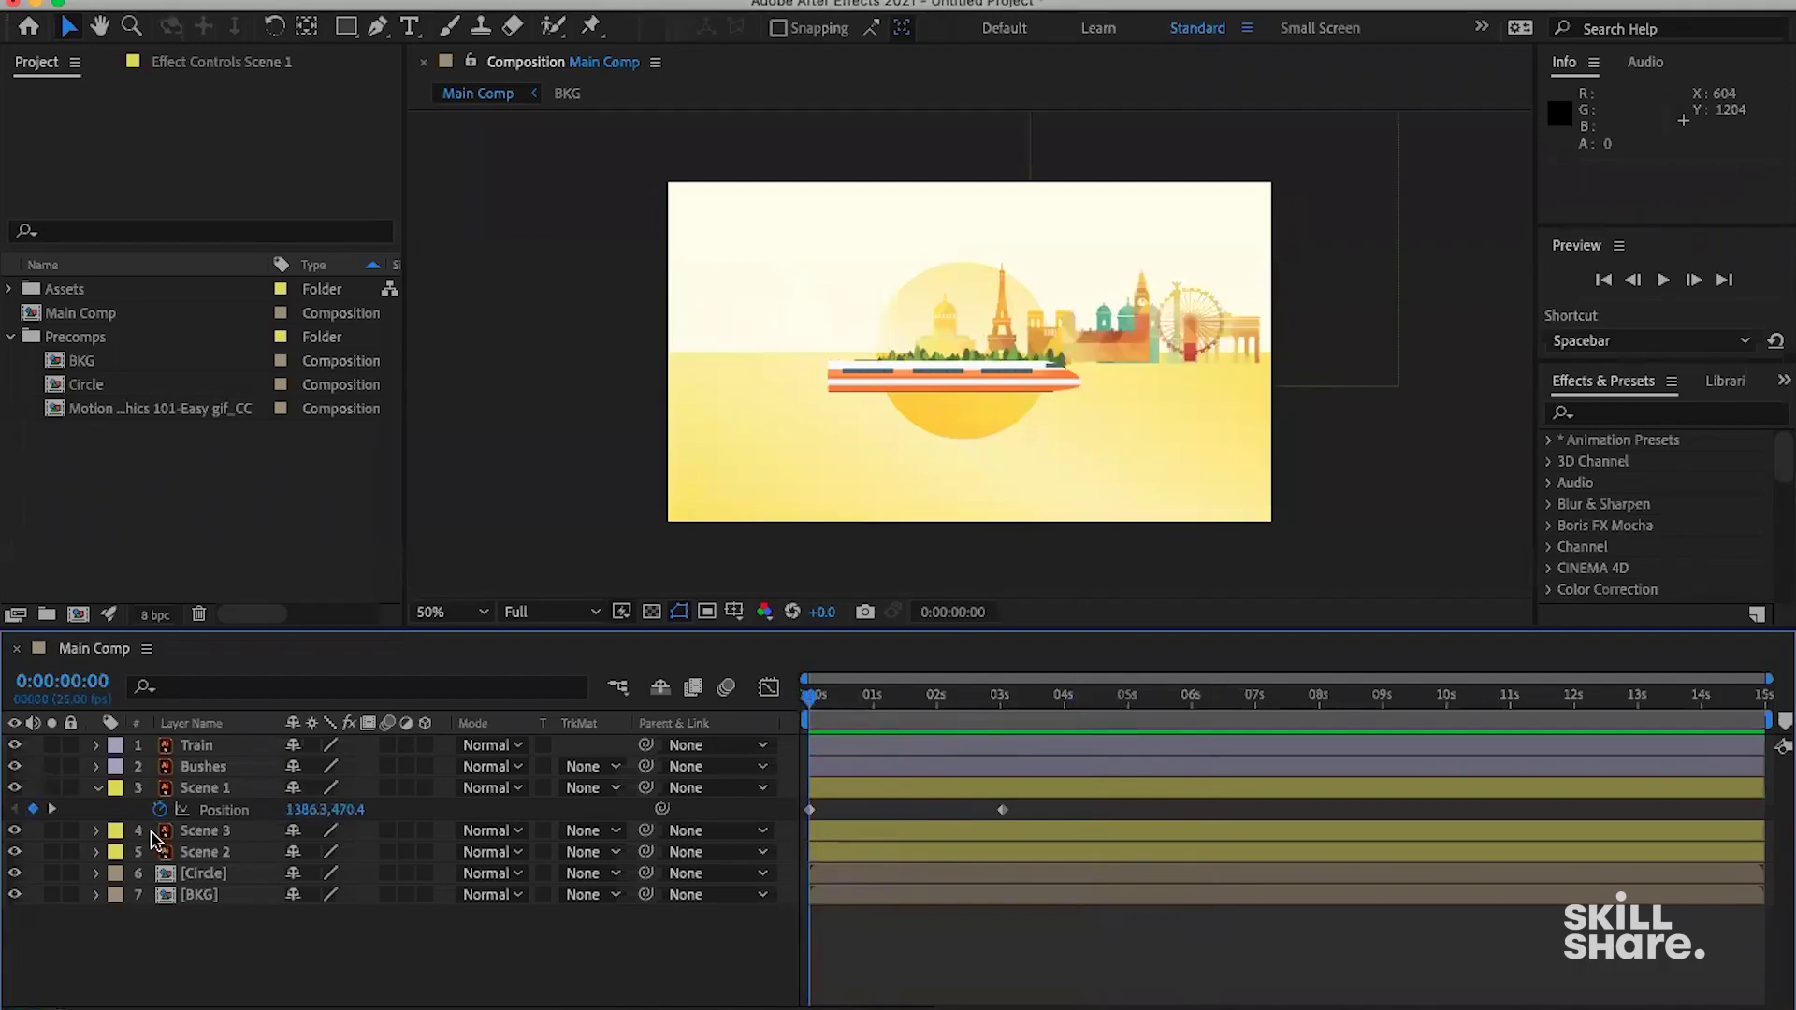
Turn off the Scene 3 and Scene 2 layers so only Scene 1's skyline shows.
left_click(217, 836)
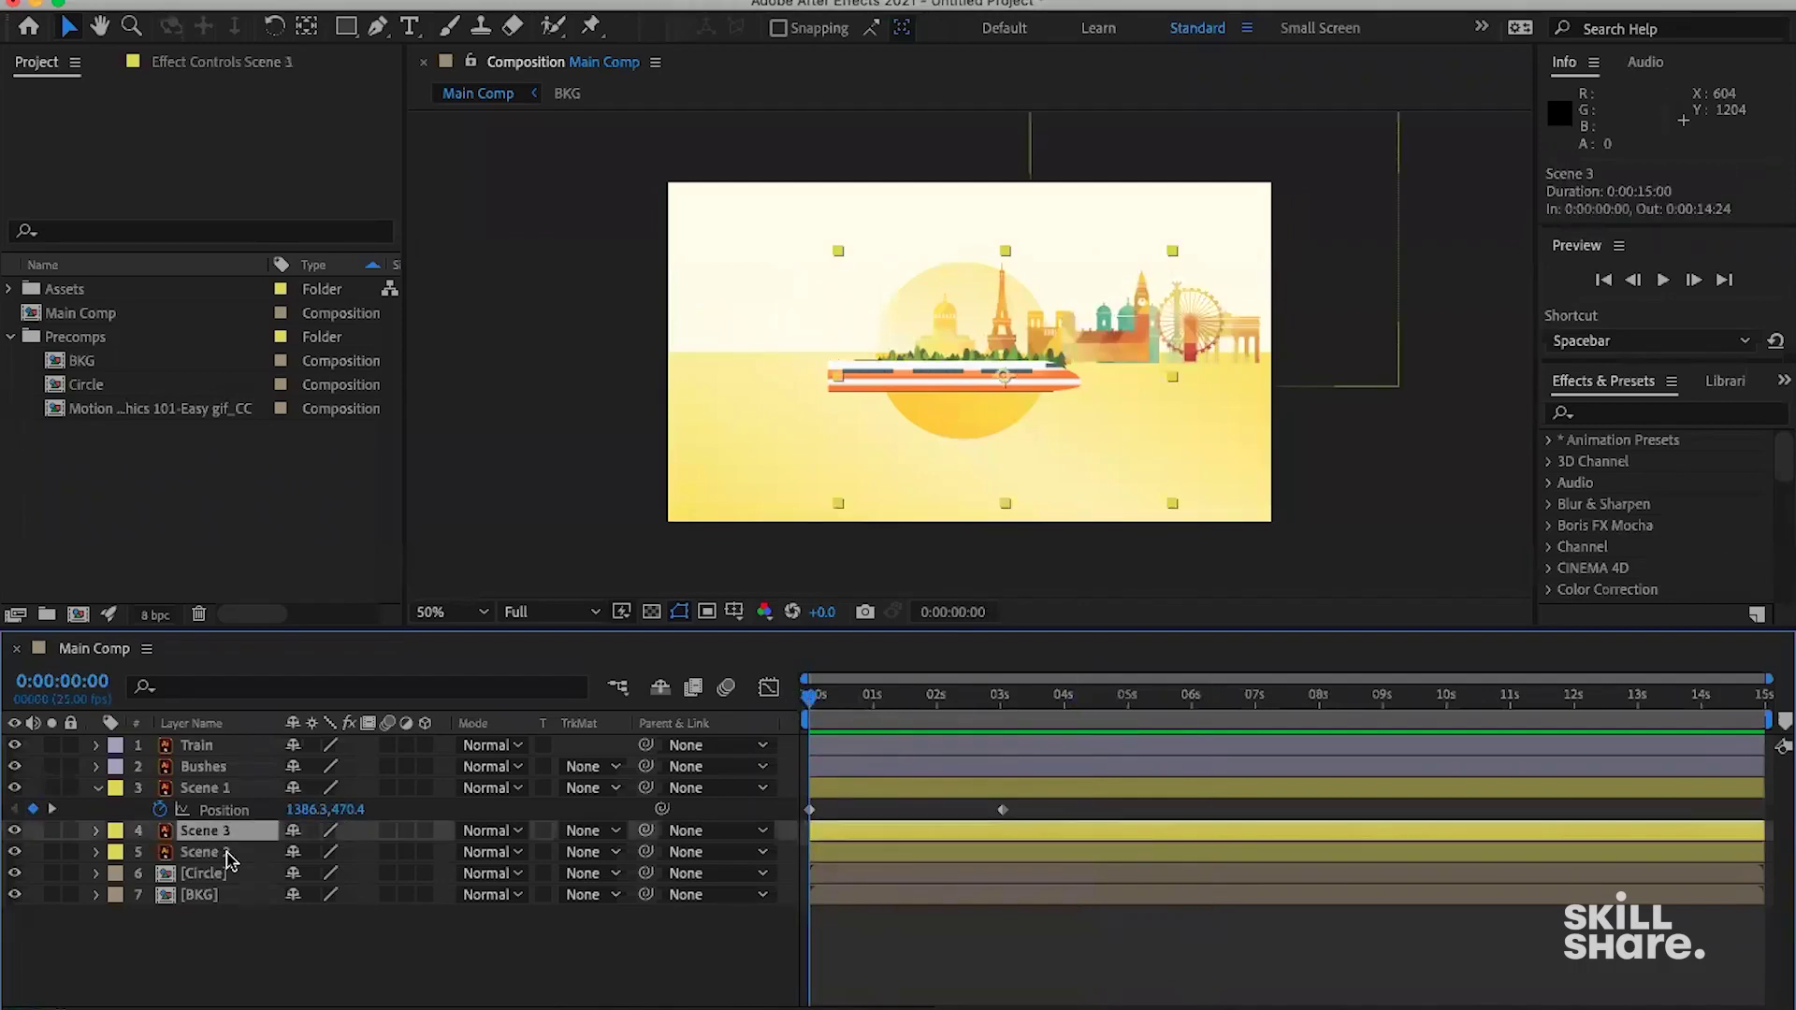
left_click(239, 853)
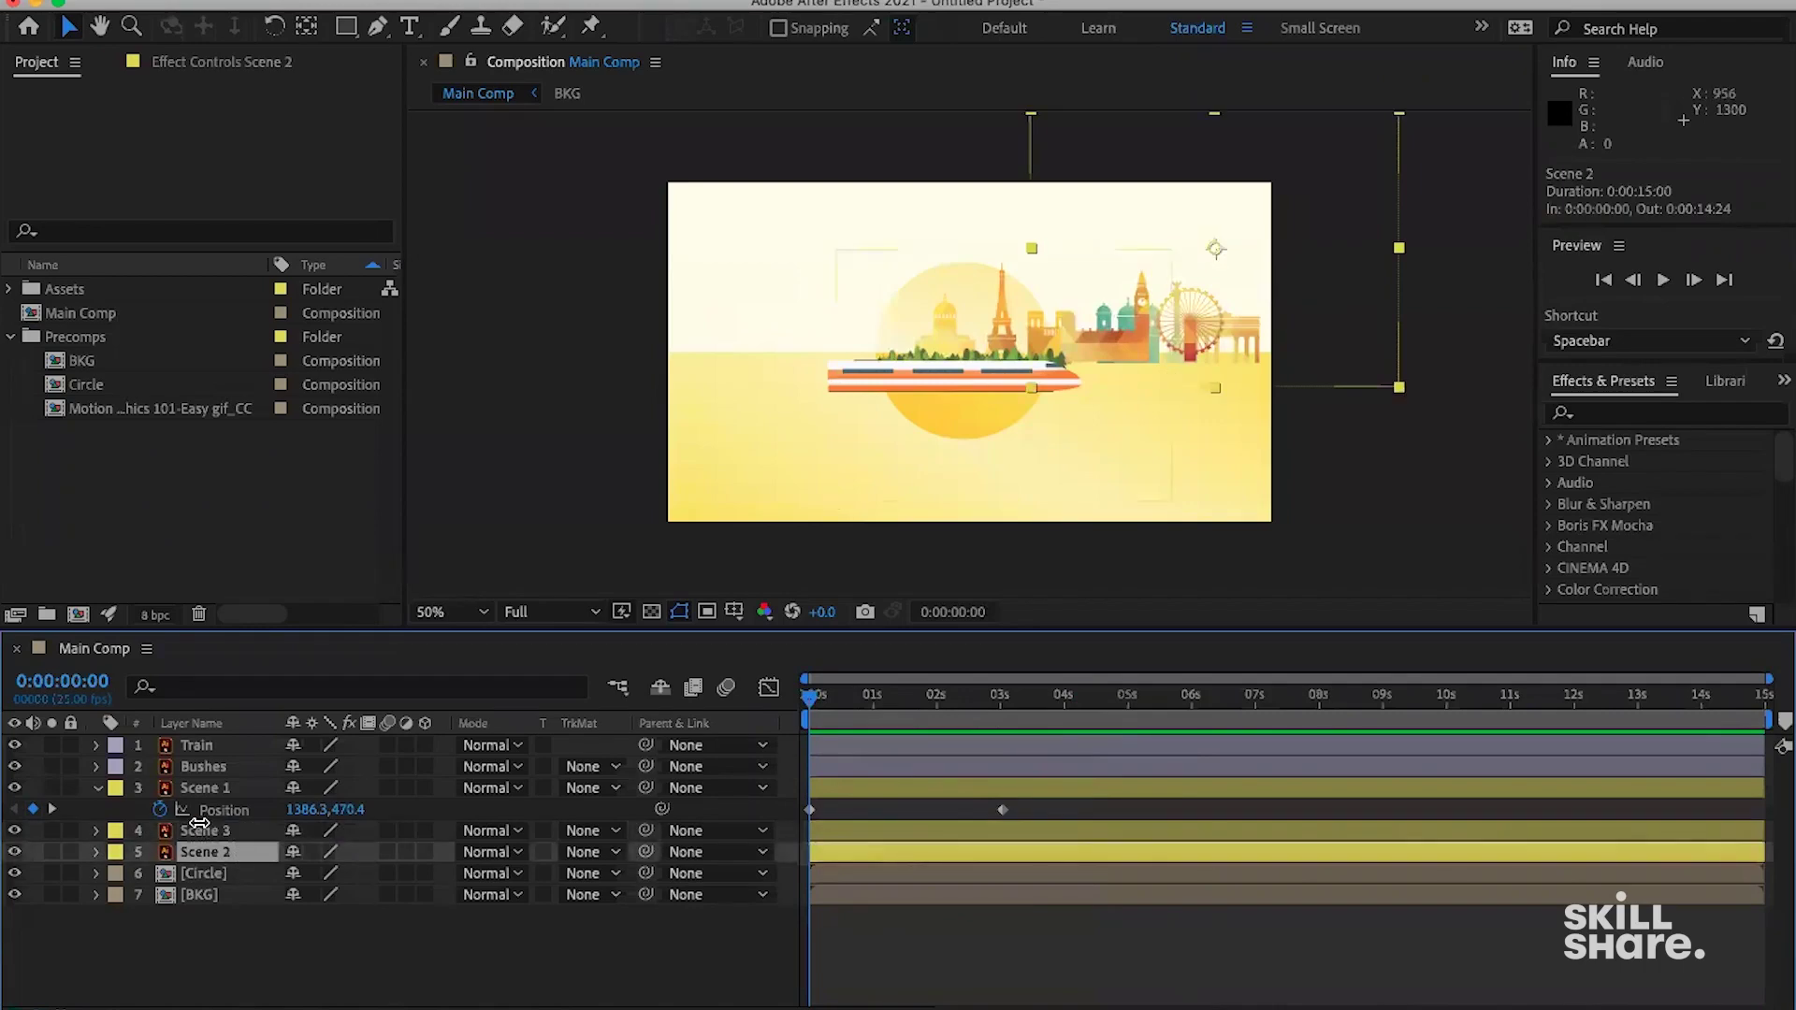
left_click_drag(14, 831, 14, 852)
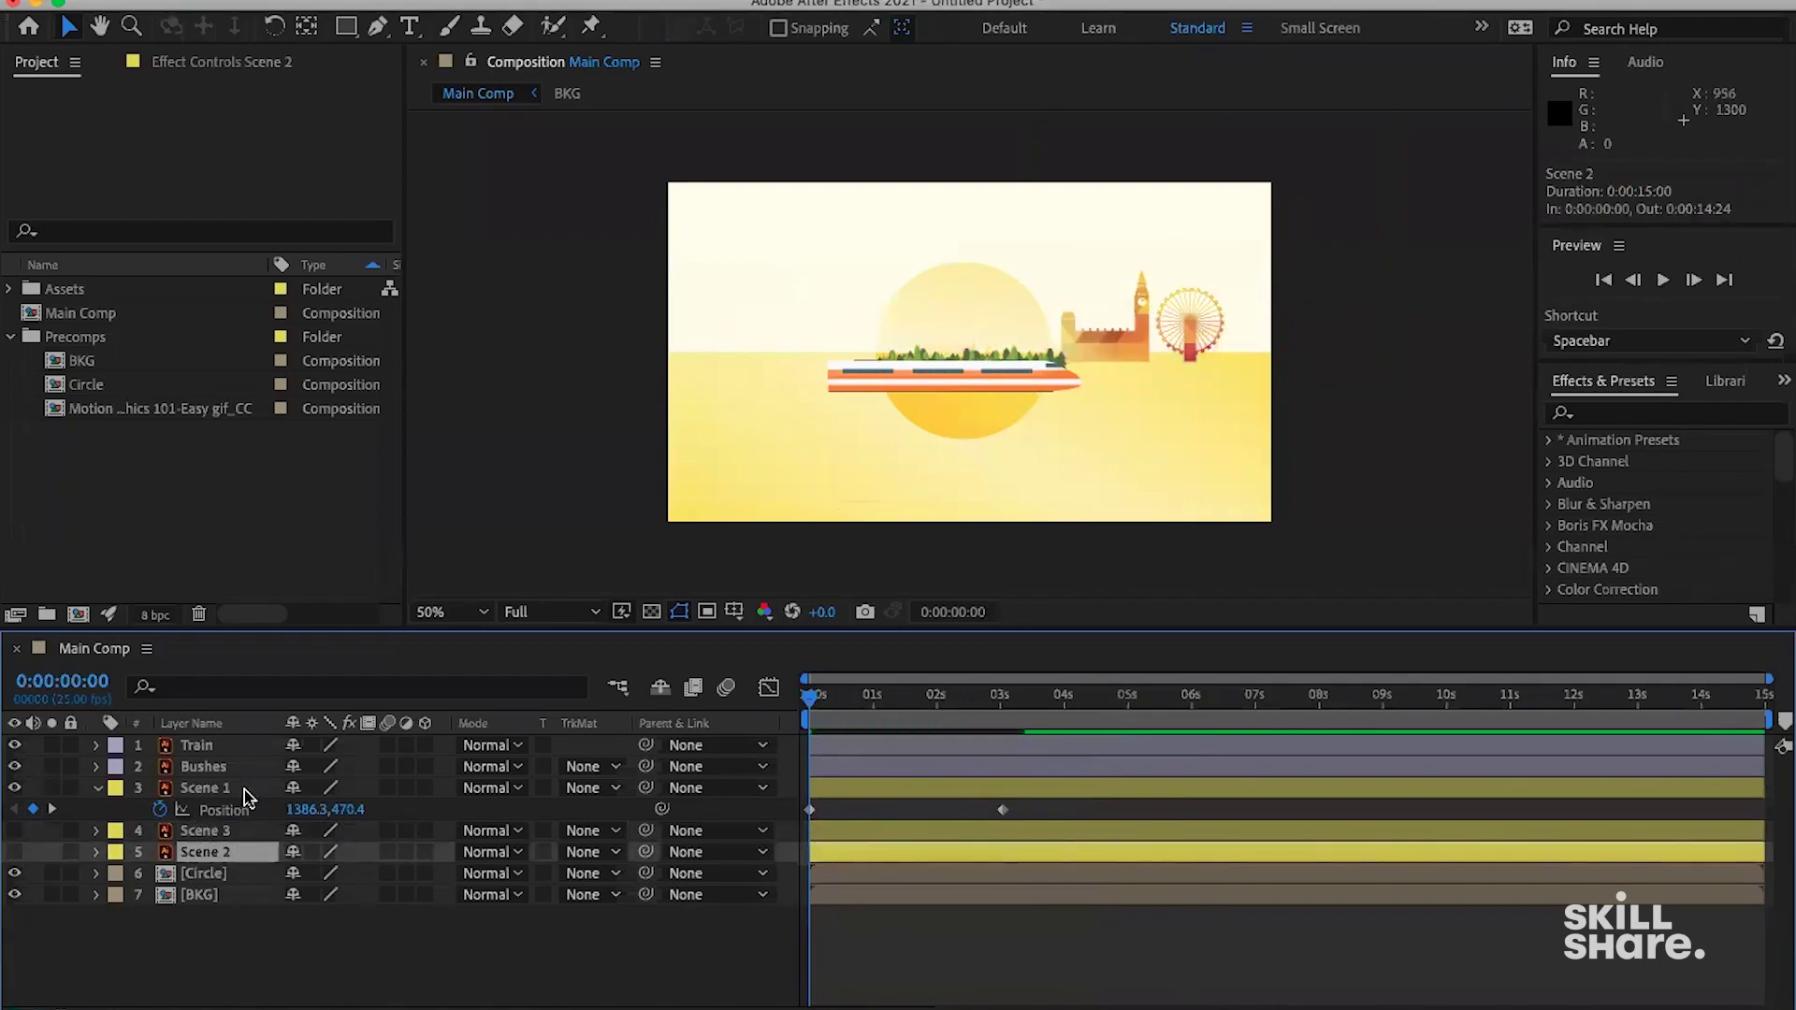
left_click(202, 790)
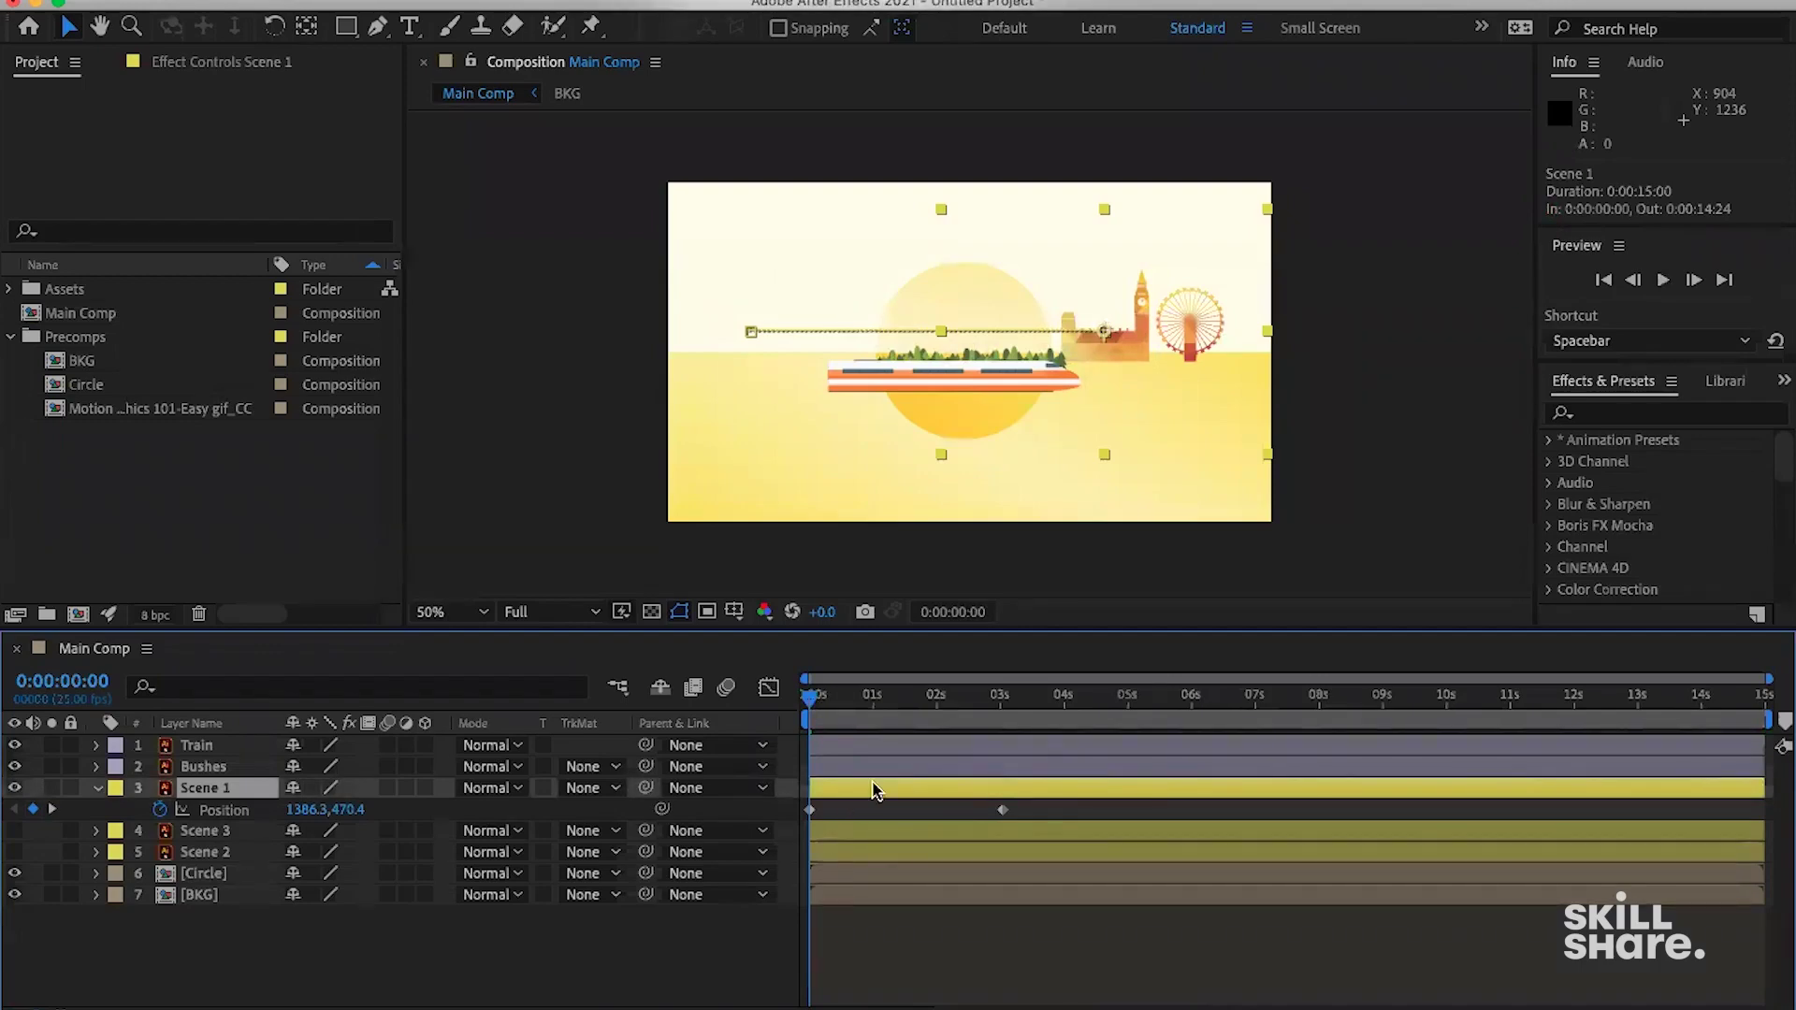
left_click(945, 831)
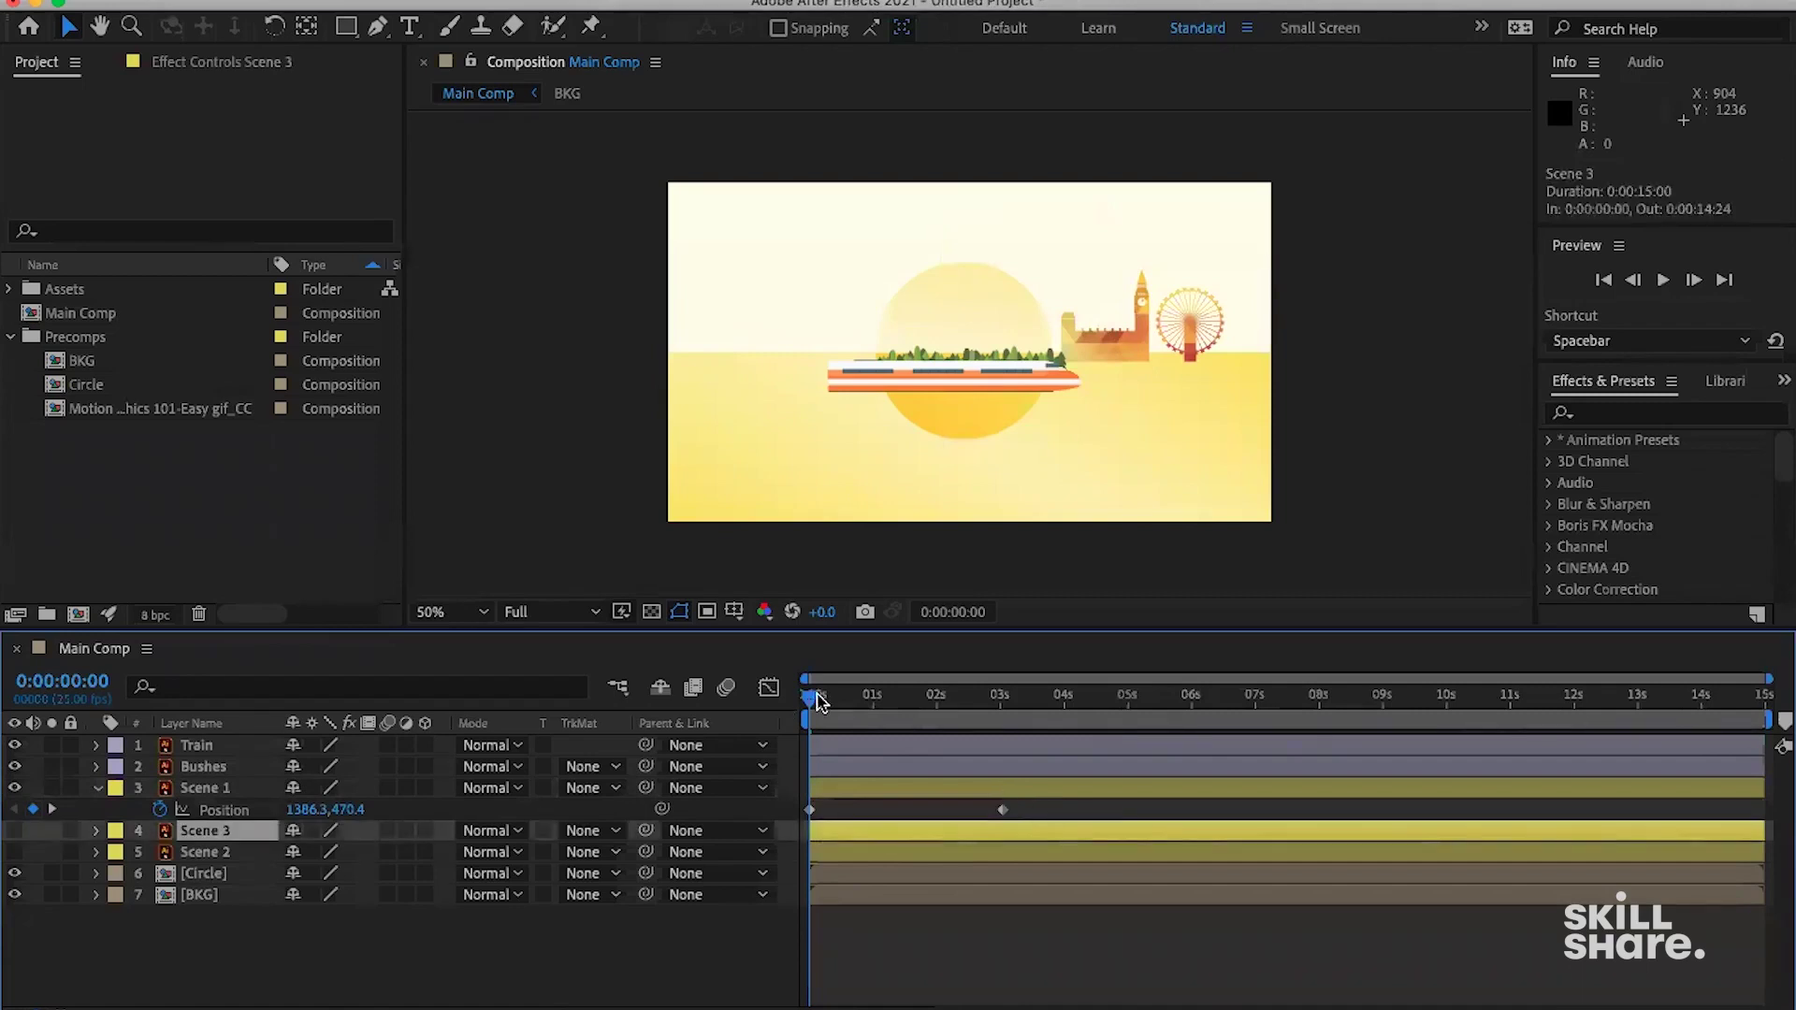
At 0:00:03:03, show Scene 2, move it above Scene 3 and reveal its Position.
left_click_drag(839, 704, 1011, 707)
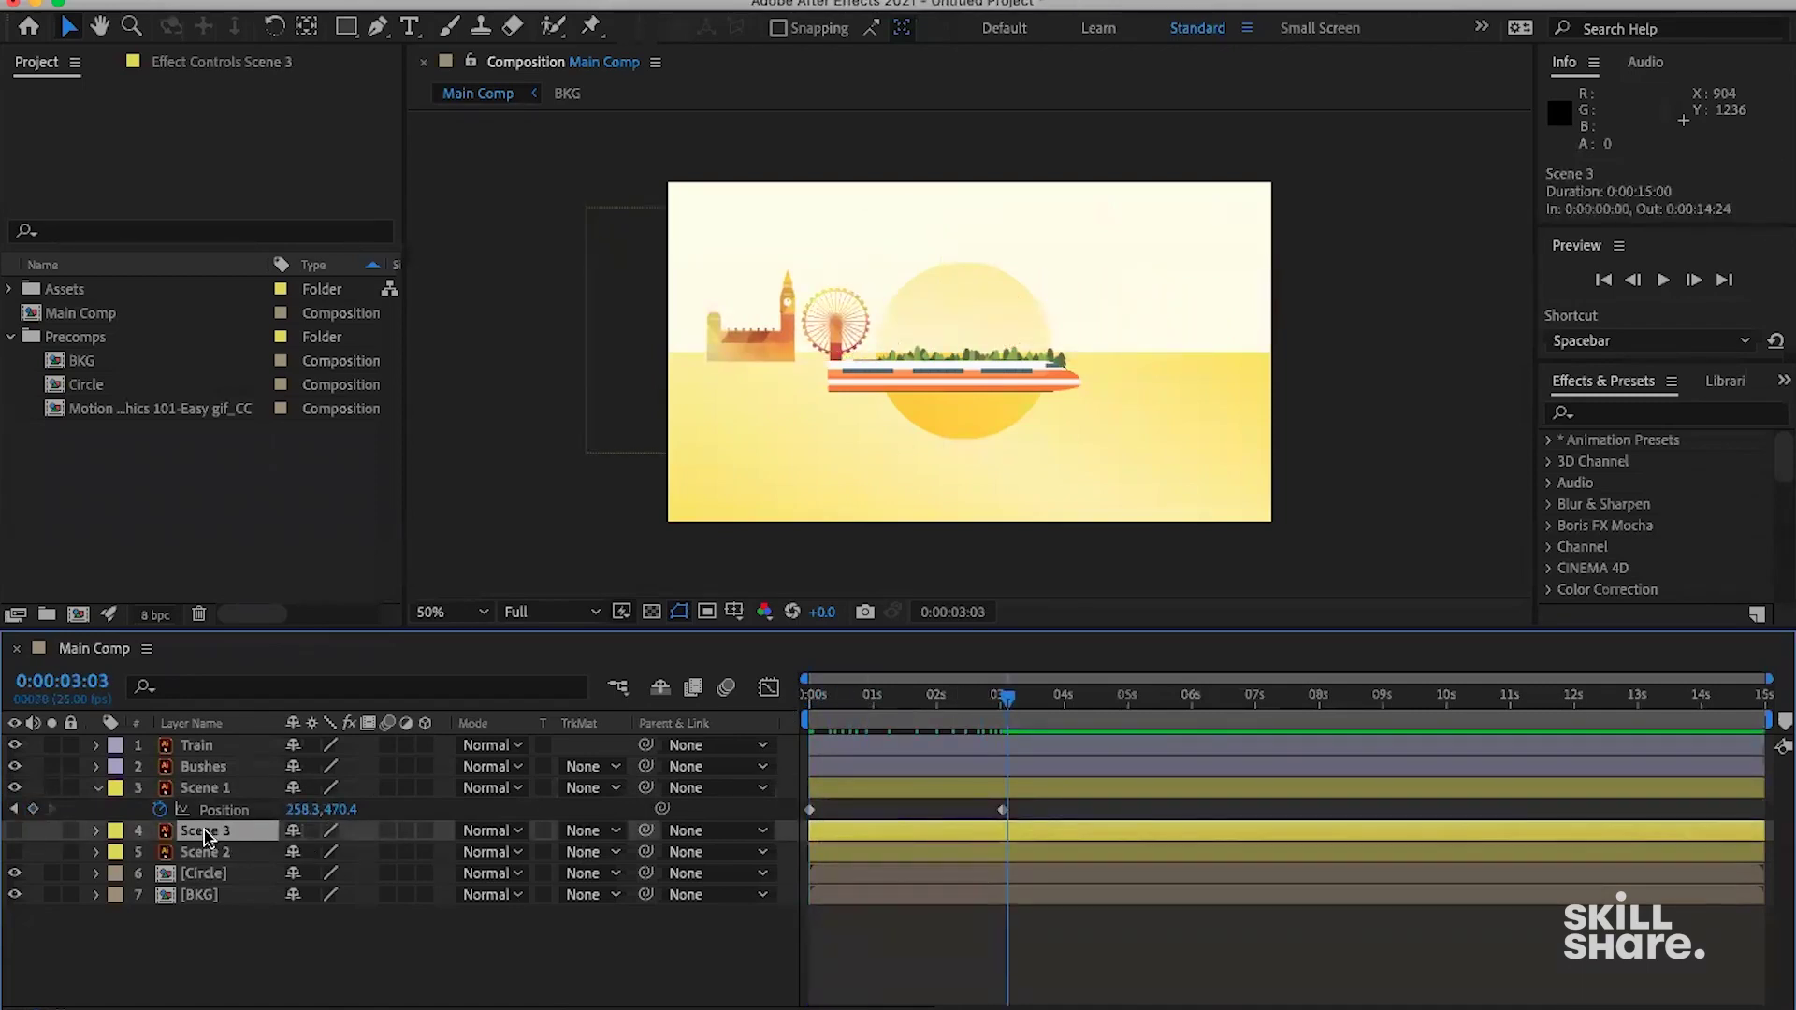
left_click(14, 851)
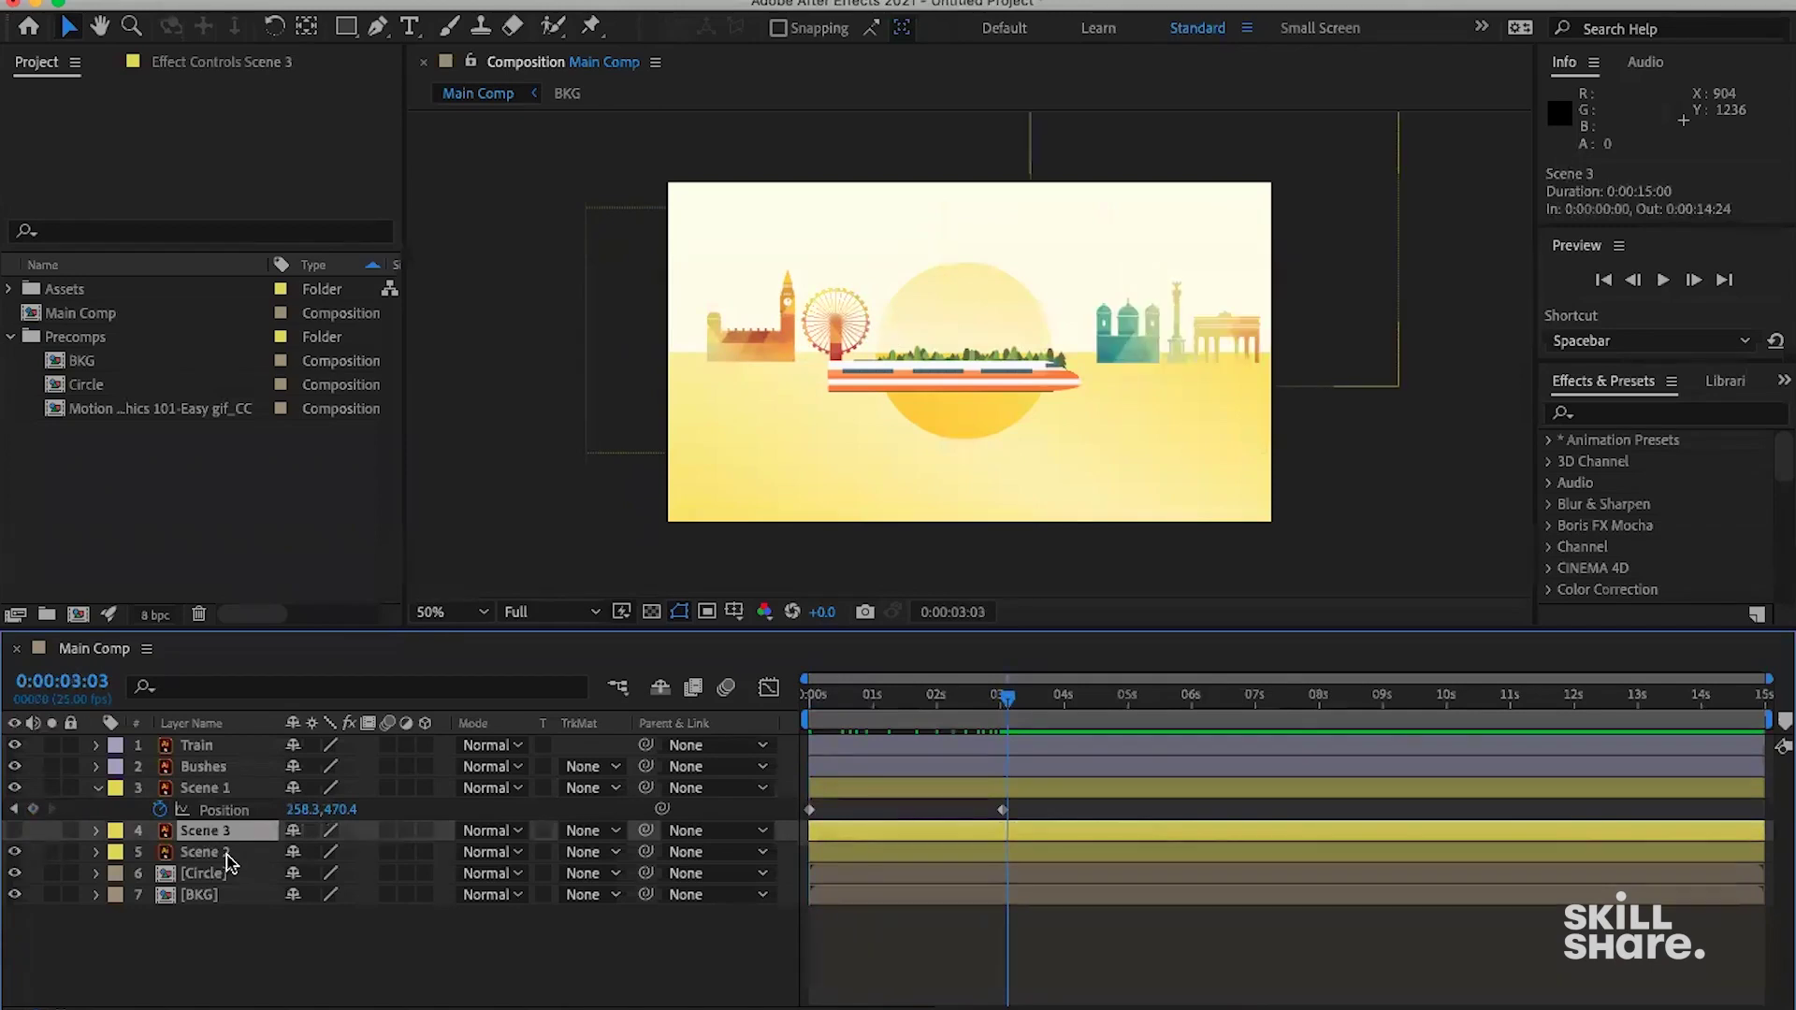
left_click_drag(230, 852, 215, 836)
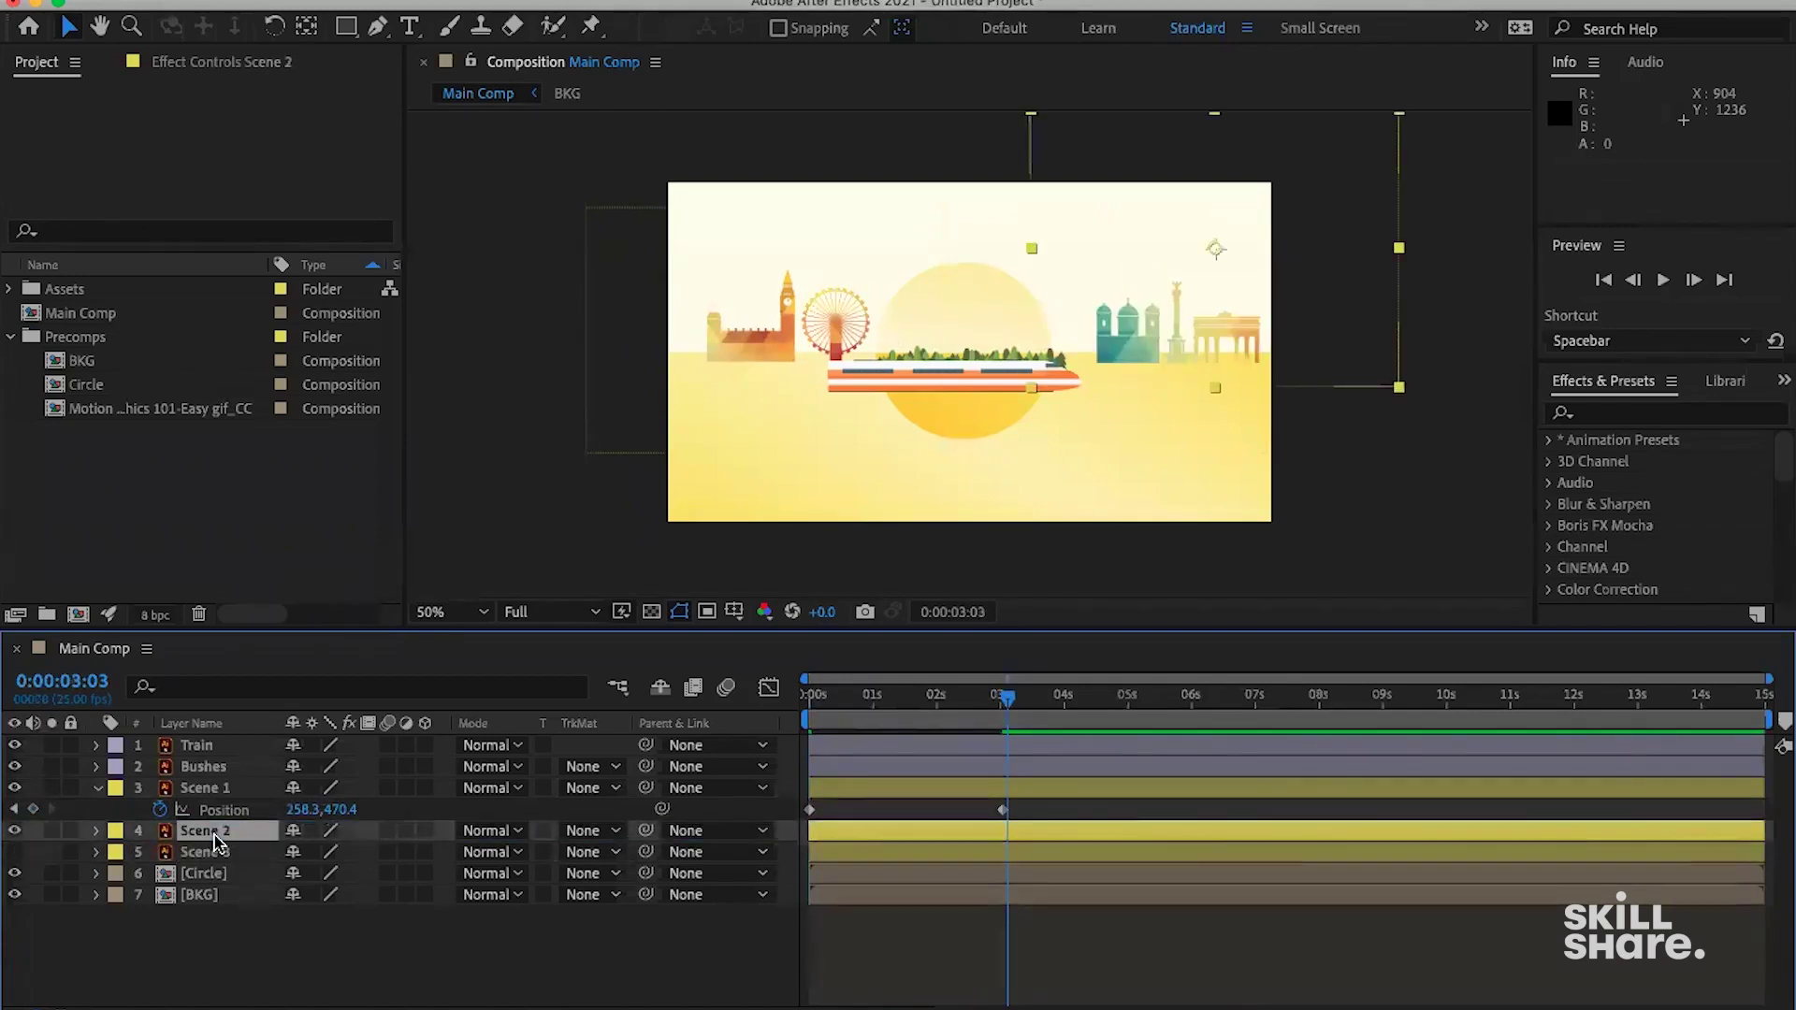
key("p")
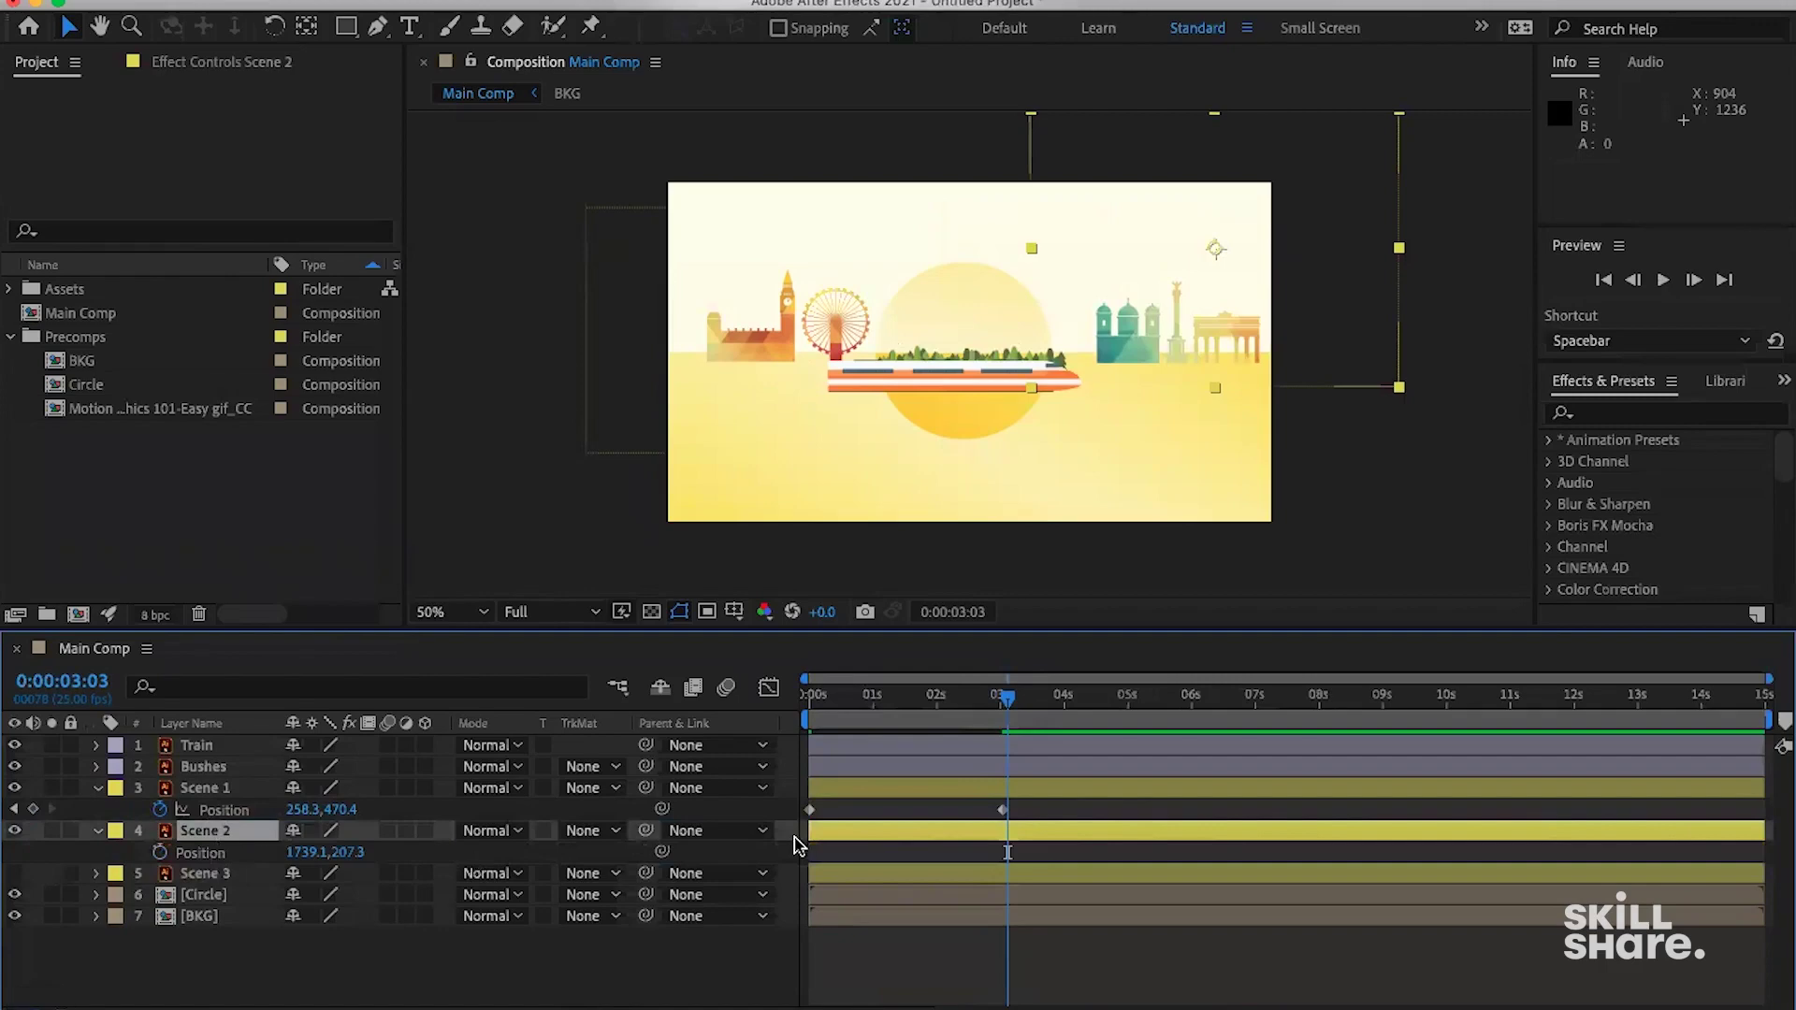
Keyframe Scene 2's Position from X 1739.1 at 3:03 to X 462.1 at 0:00:05:23.
left_click(160, 853)
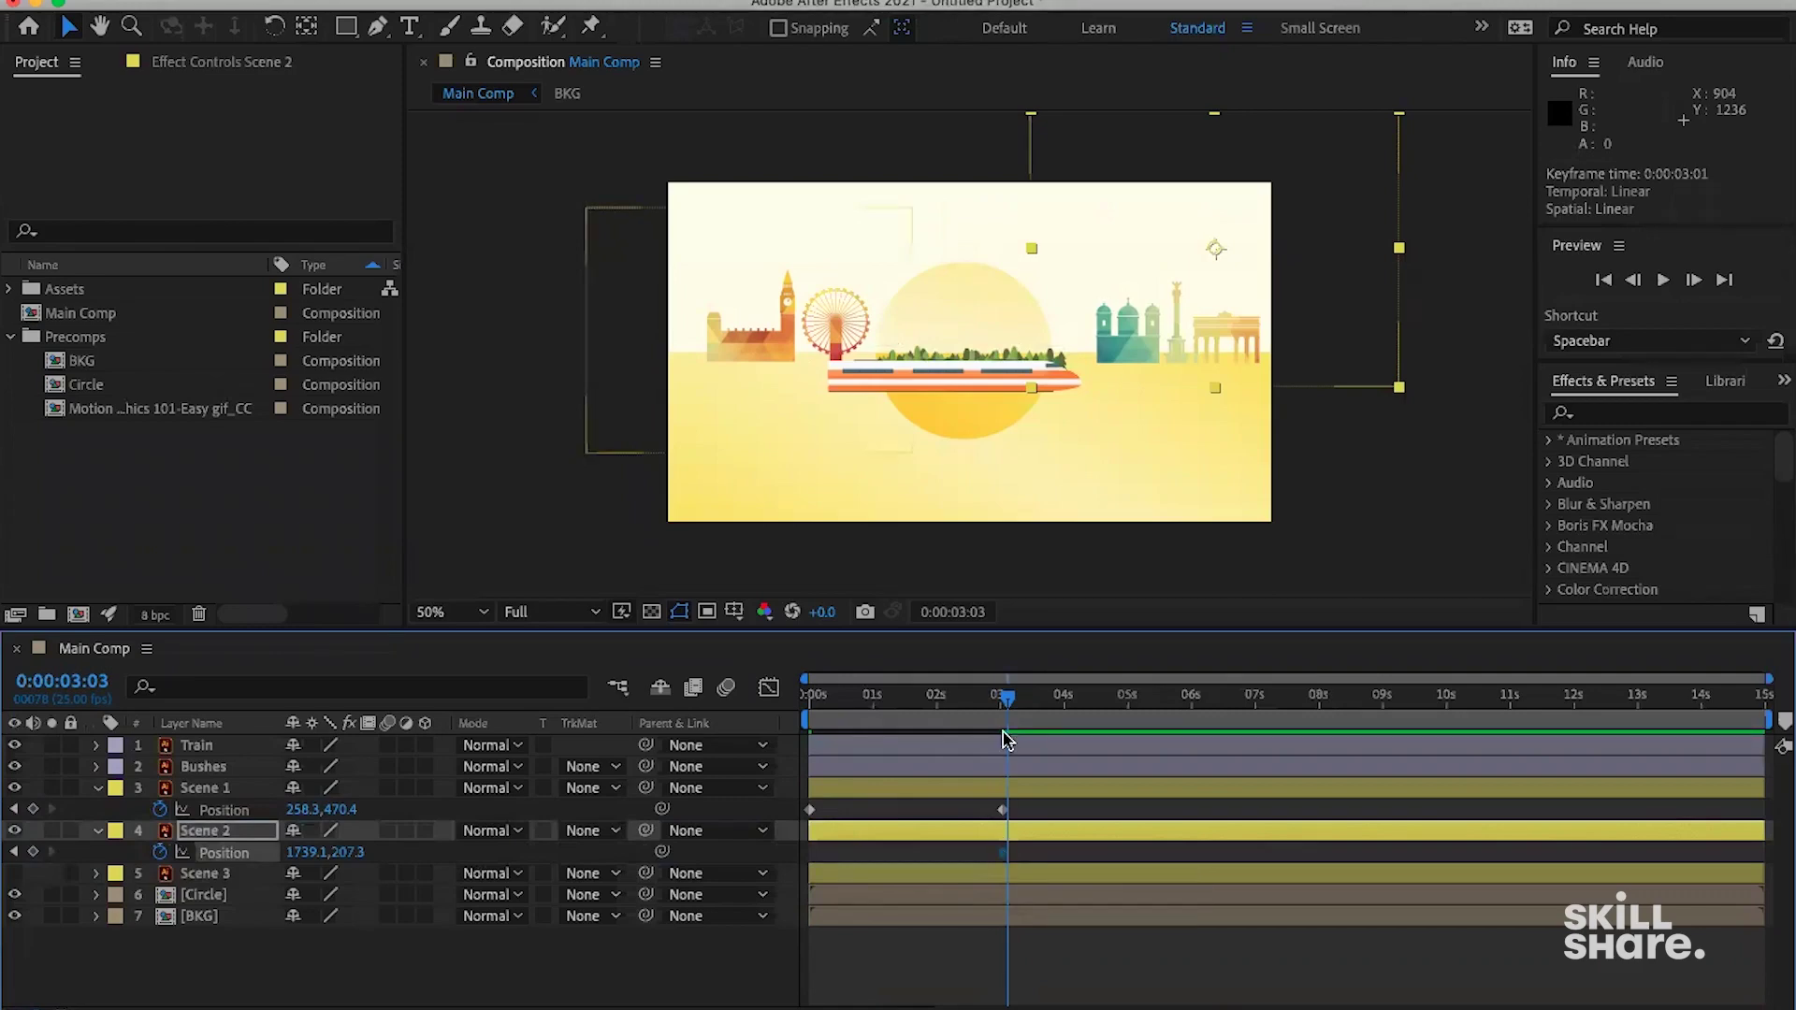
left_click_drag(1004, 703, 1193, 709)
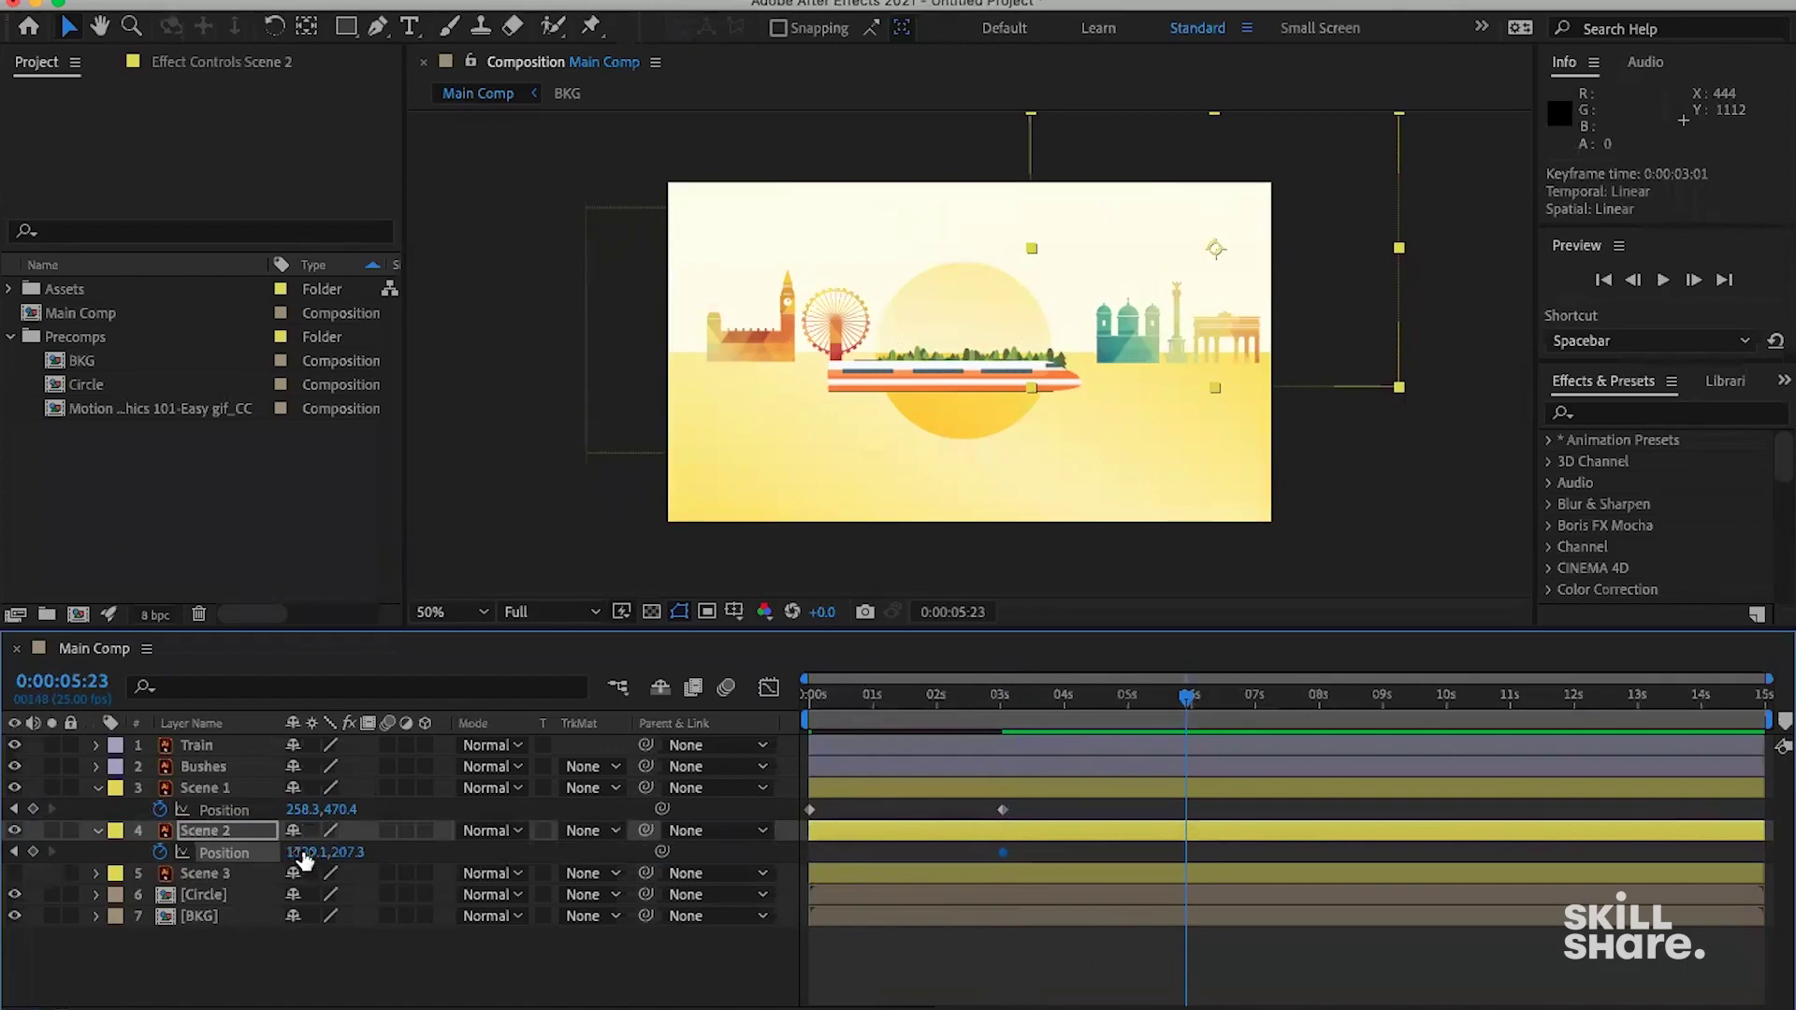
left_click_drag(318, 853, 1091, 742)
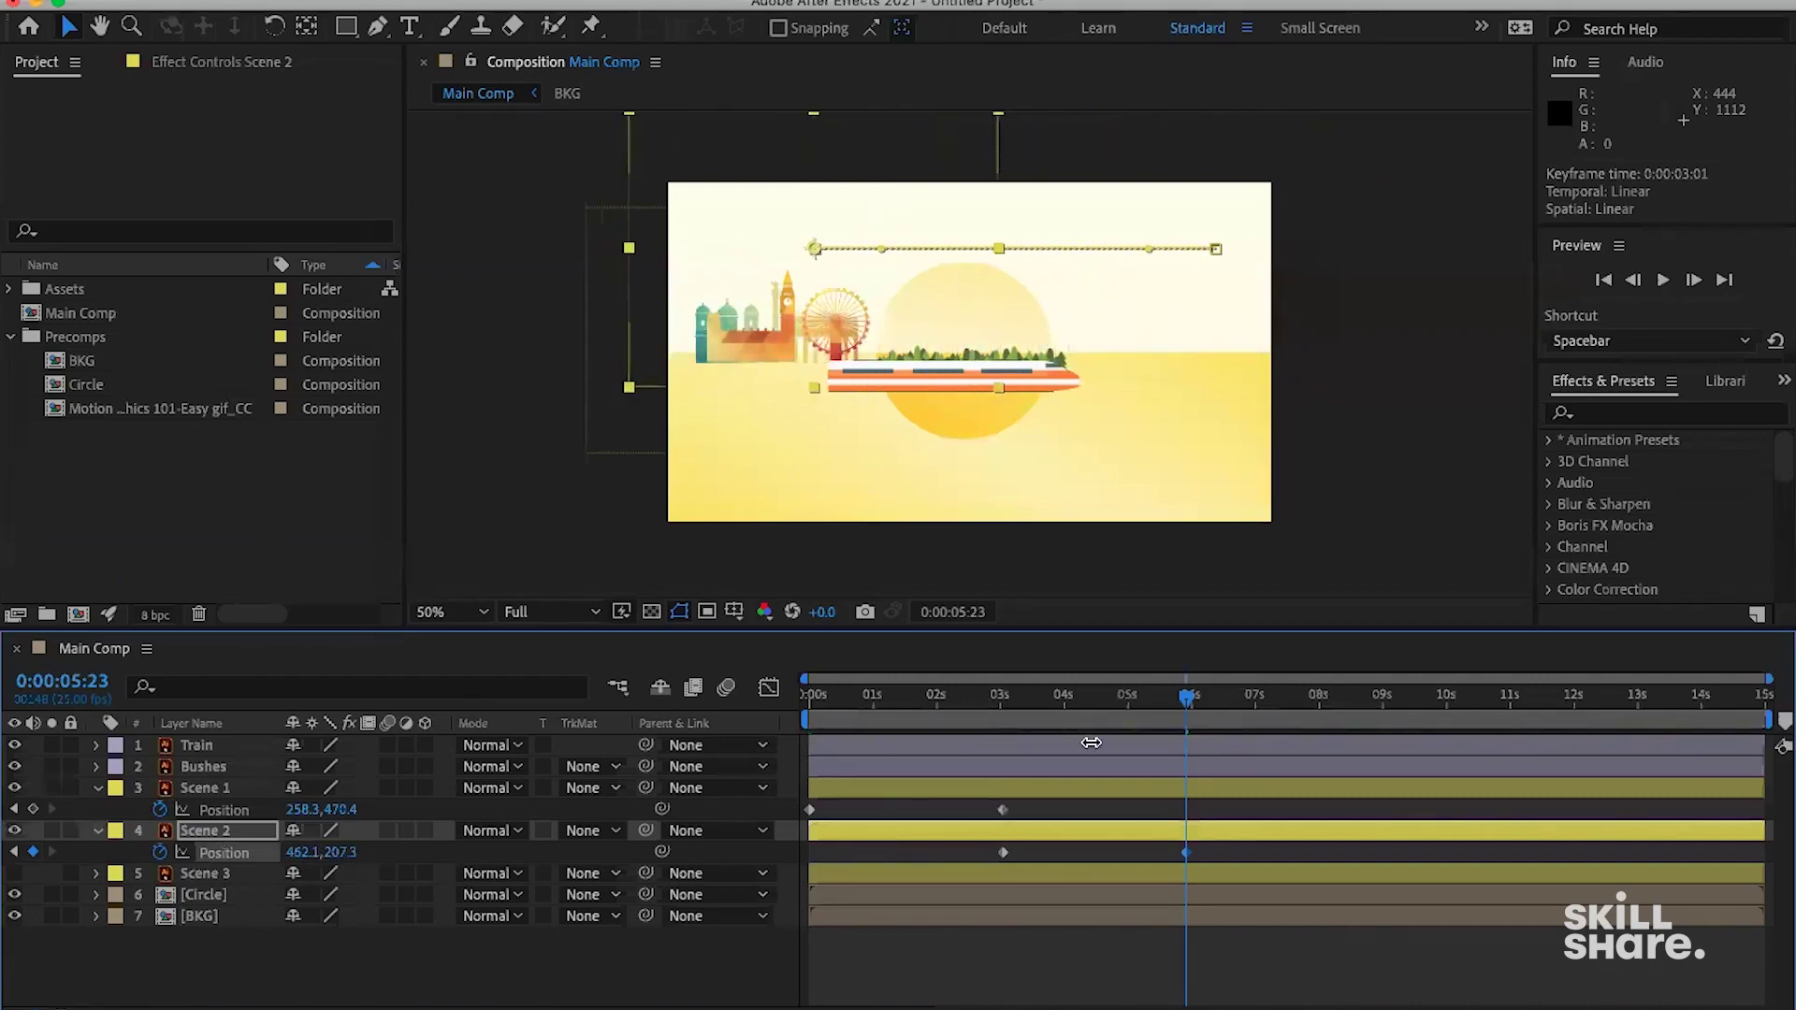
left_click(1197, 877)
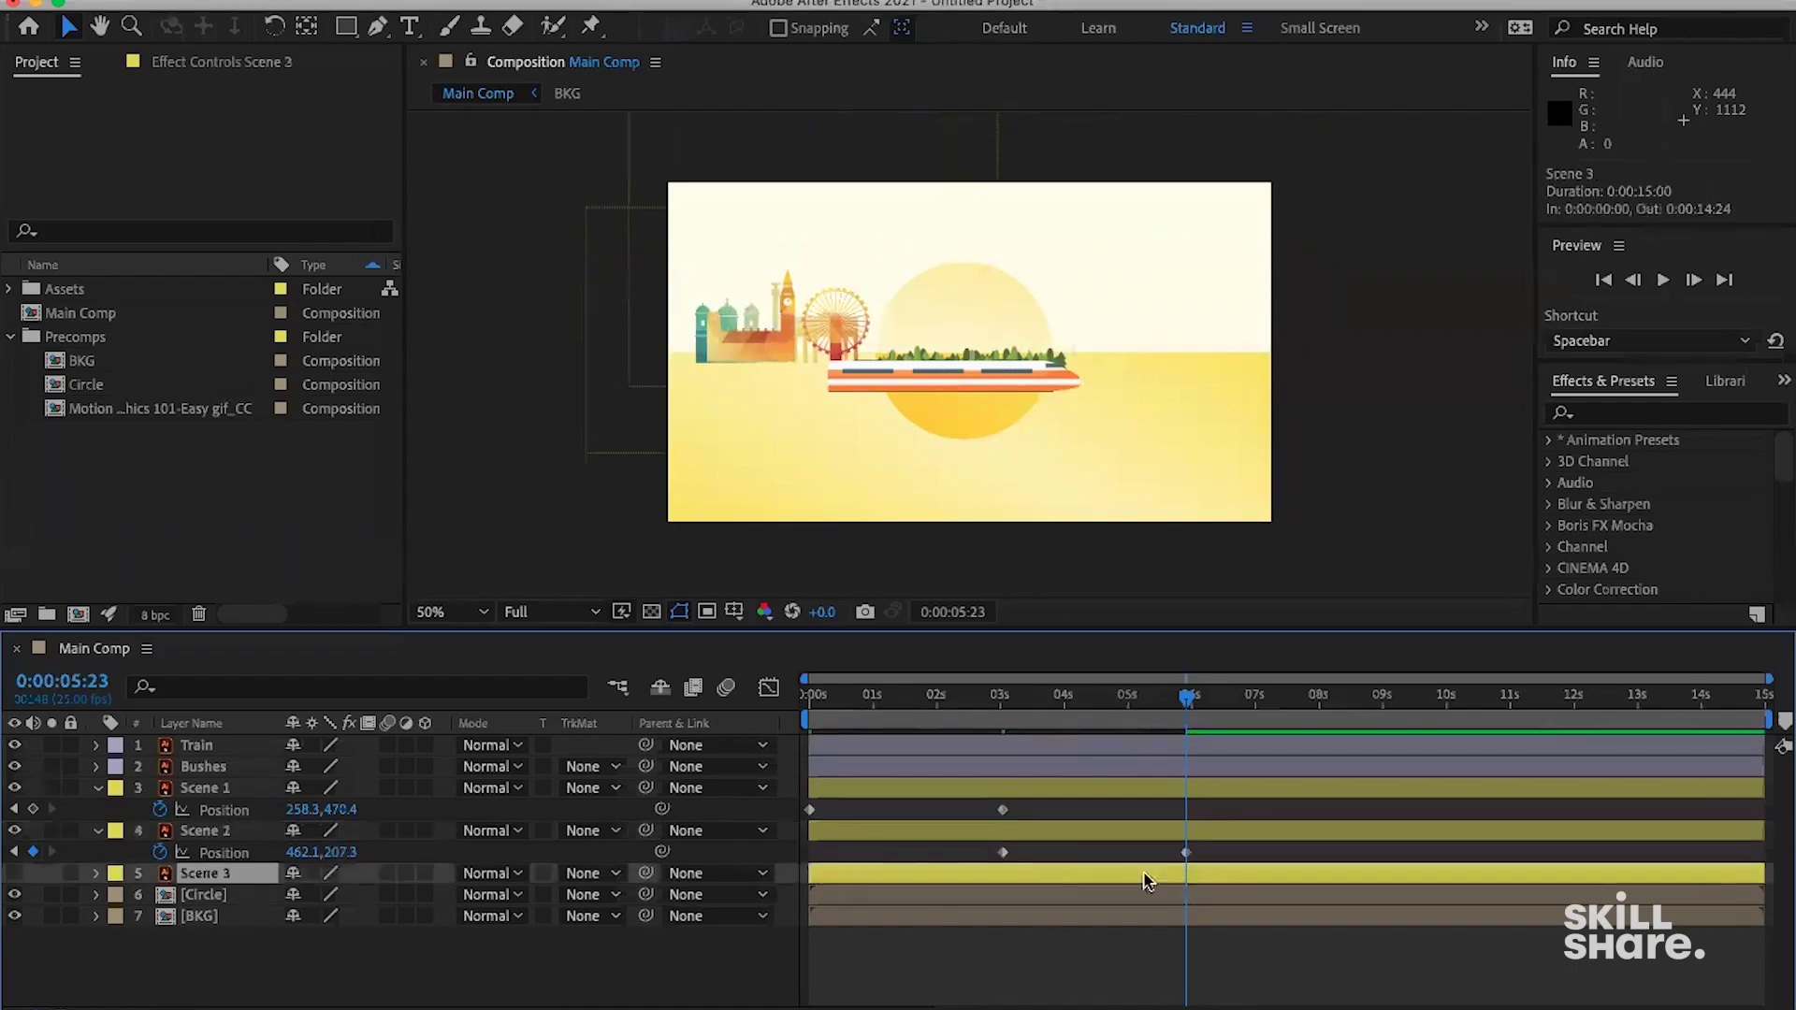
Show Scene 3 and set its starting Position keyframe at X 1481.1 near 6 seconds.
left_click(14, 872)
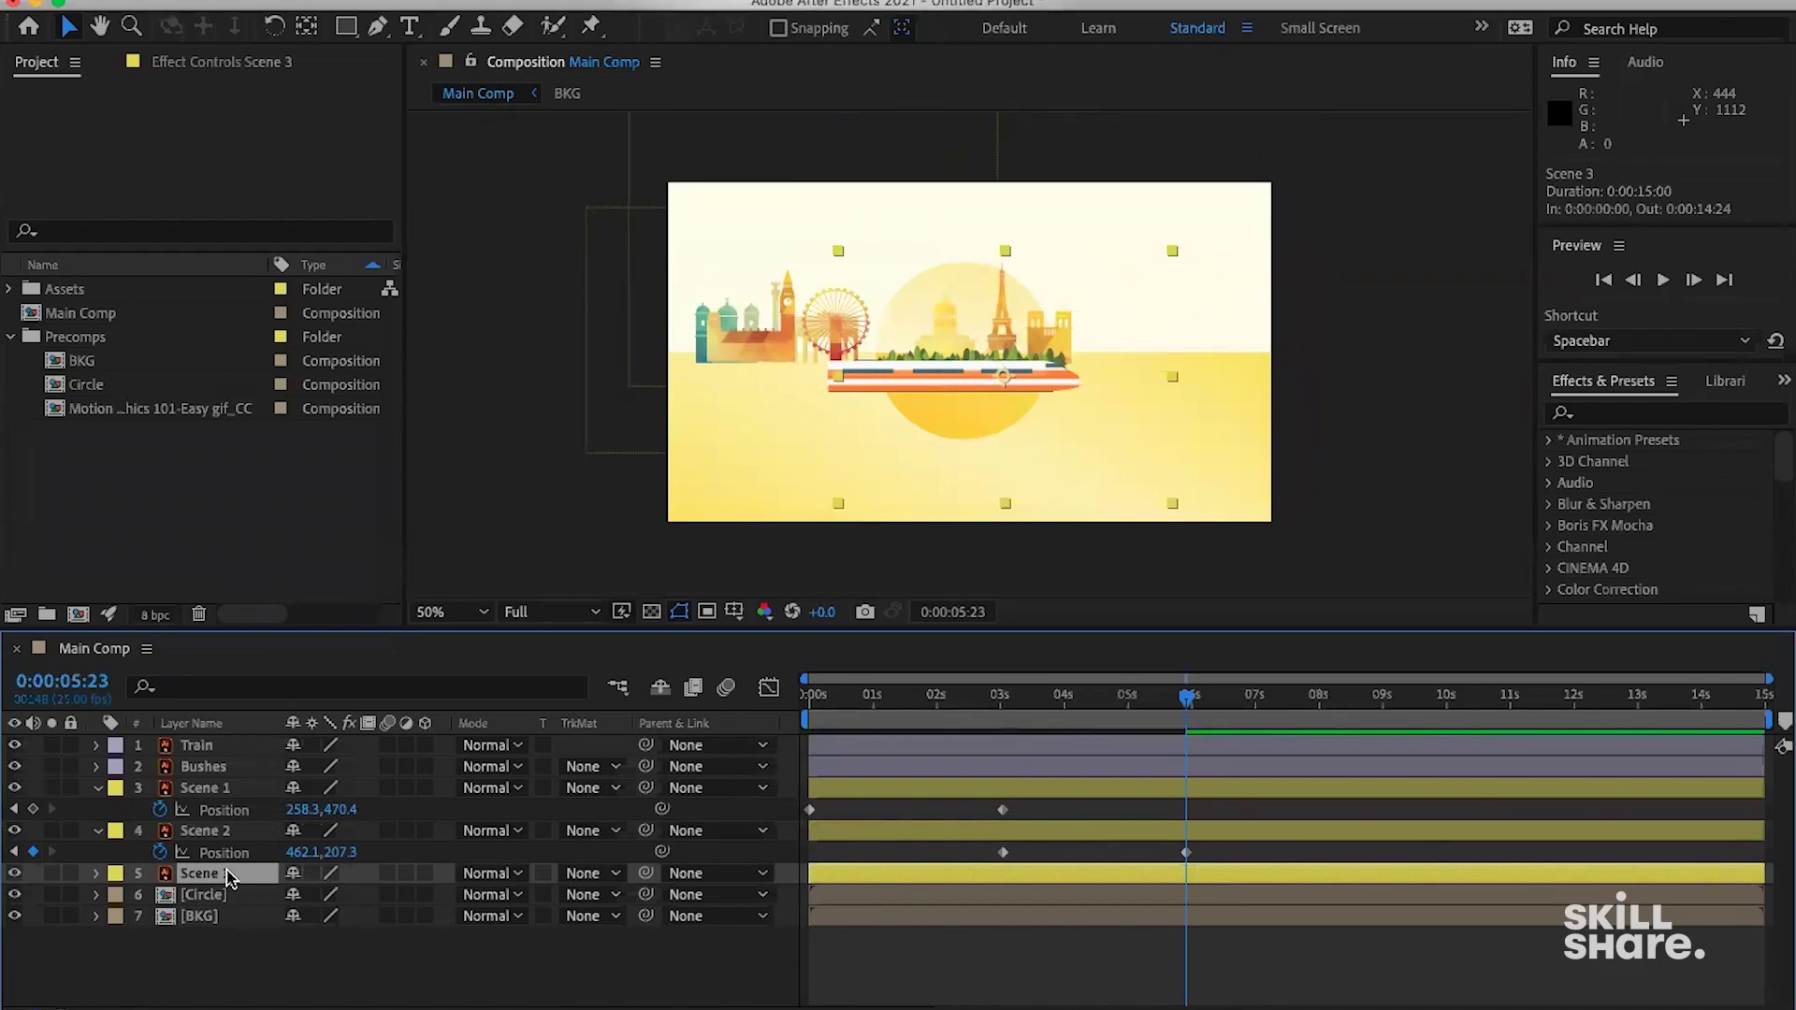
key("p")
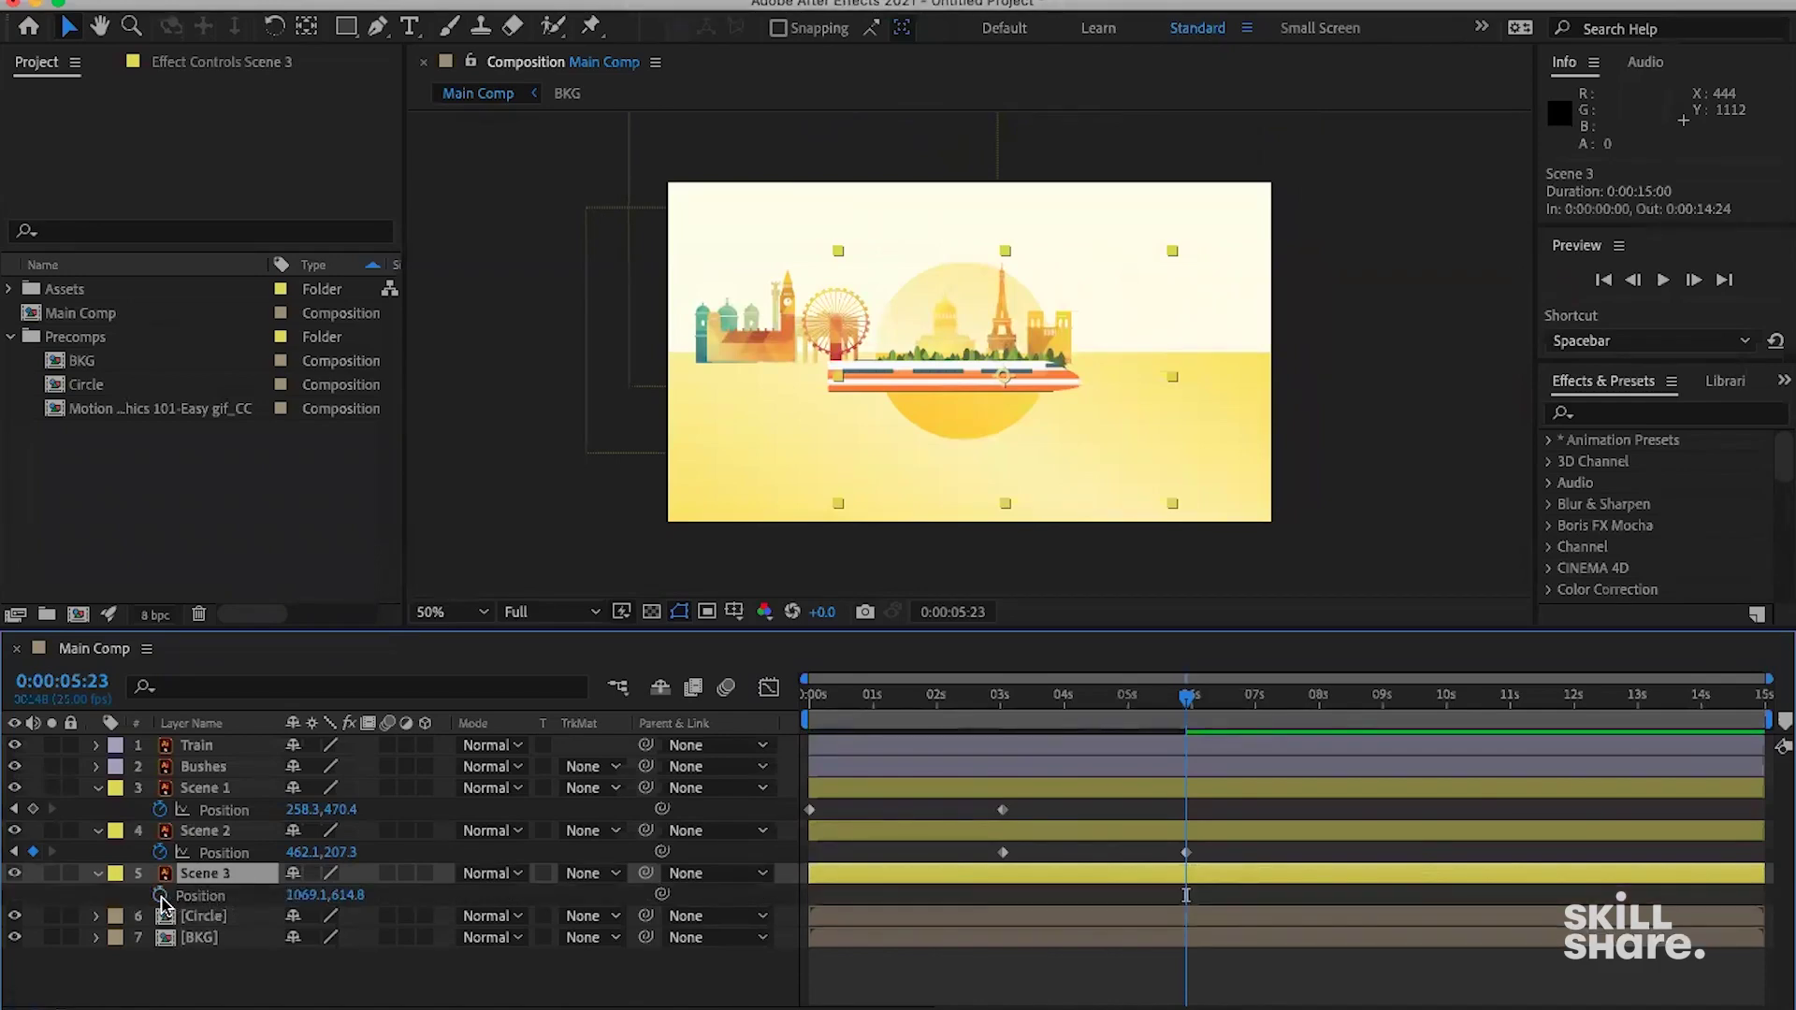
left_click(160, 899)
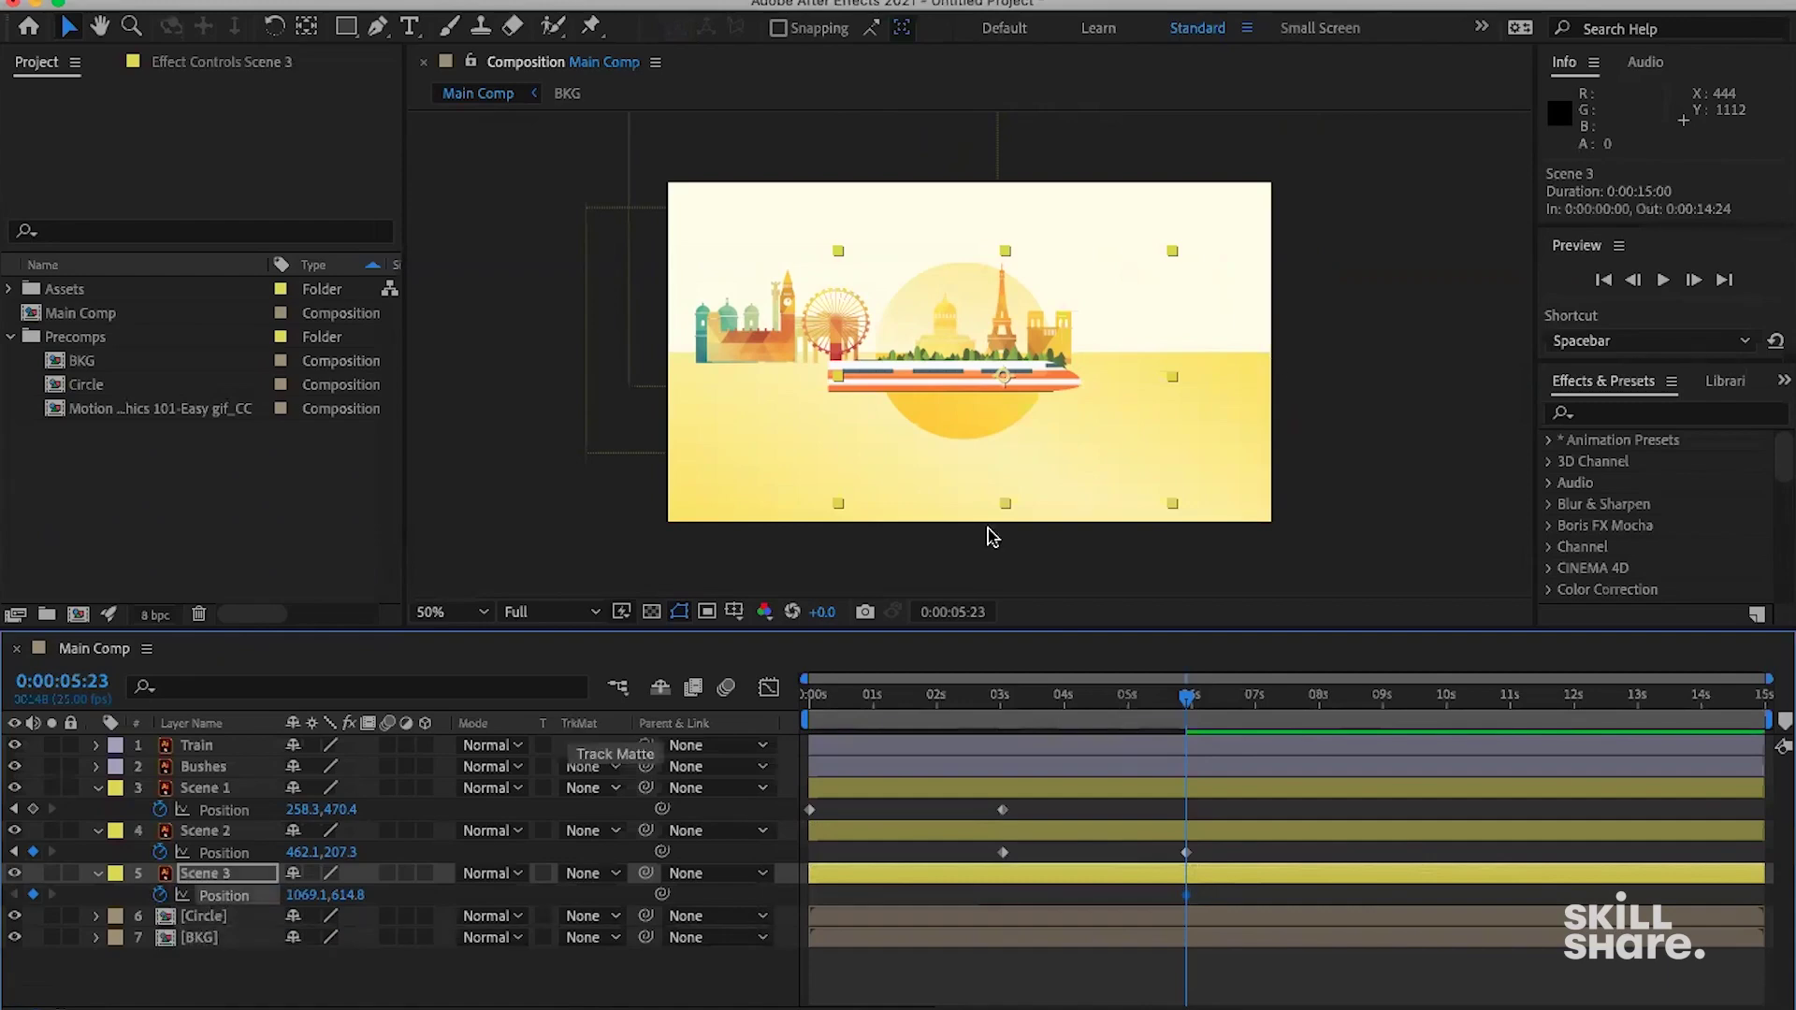
left_click_drag(302, 895, 684, 870)
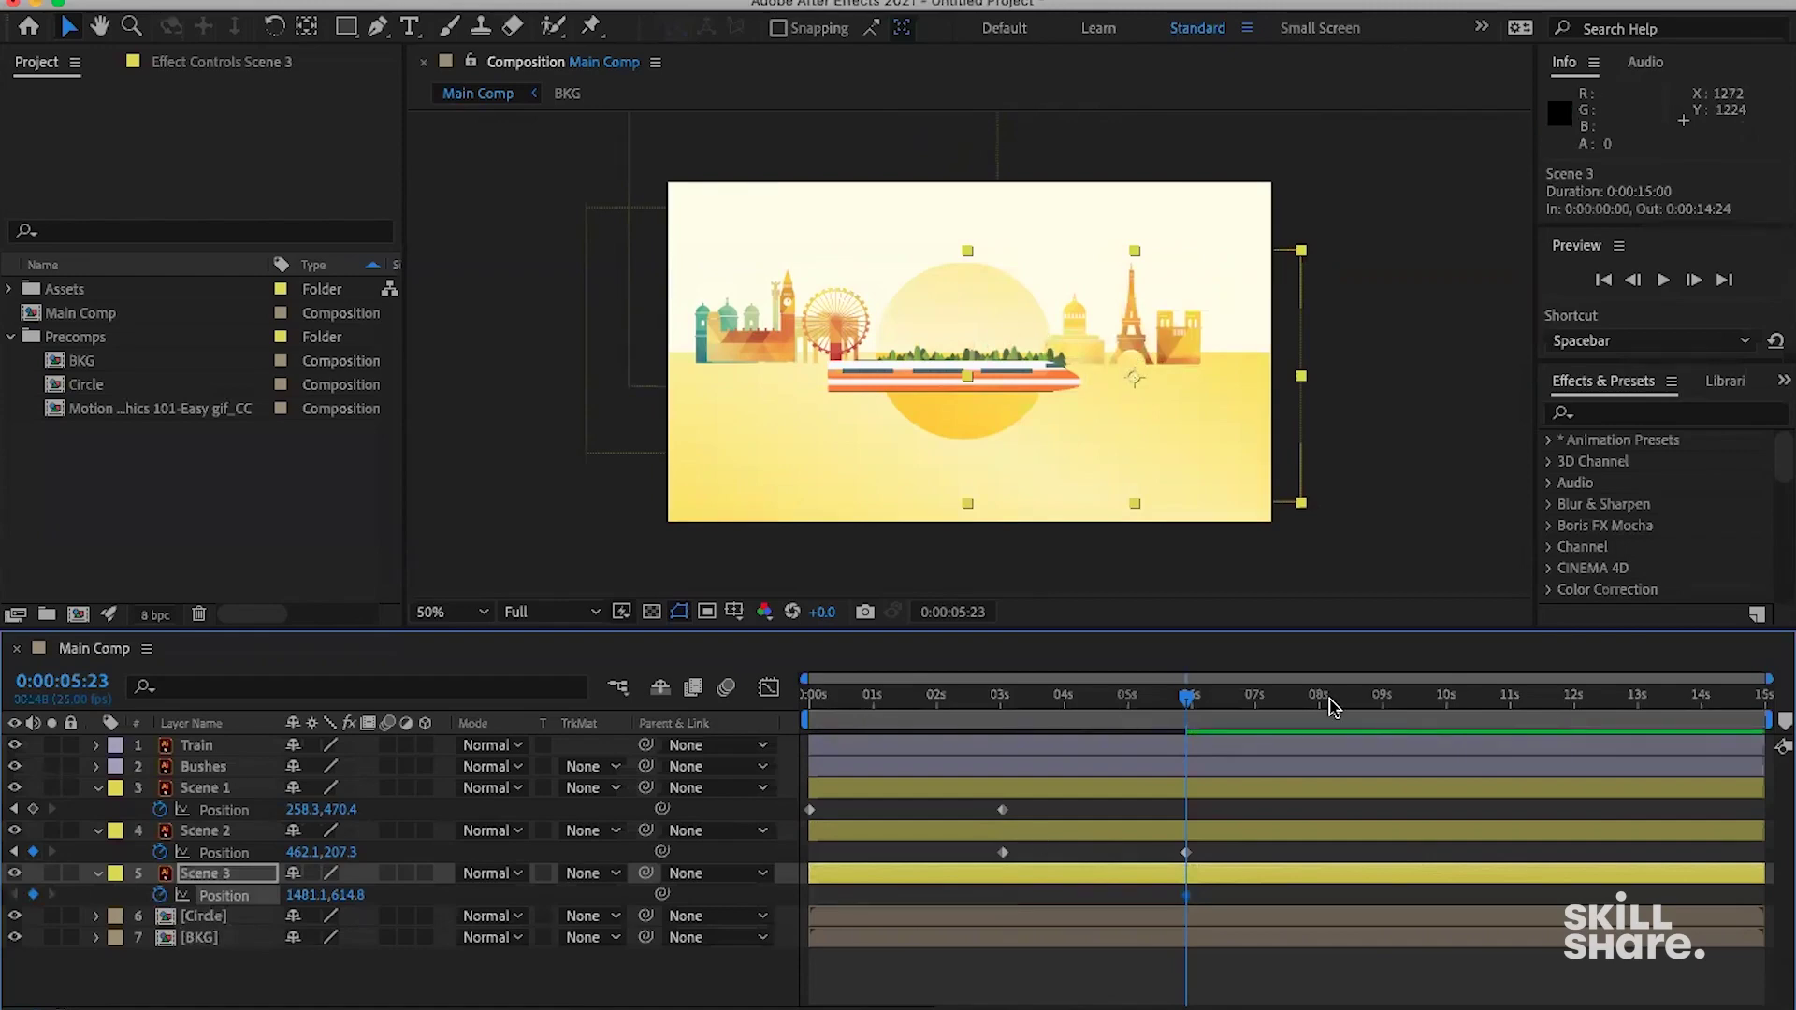
At 0:00:08:01, slide Scene 3 left to X 911.1 centred in the circle, then review.
mouse_move(1322, 710)
left_mouse_down()
mouse_move(1364, 711)
mouse_move(1322, 713)
left_mouse_up()
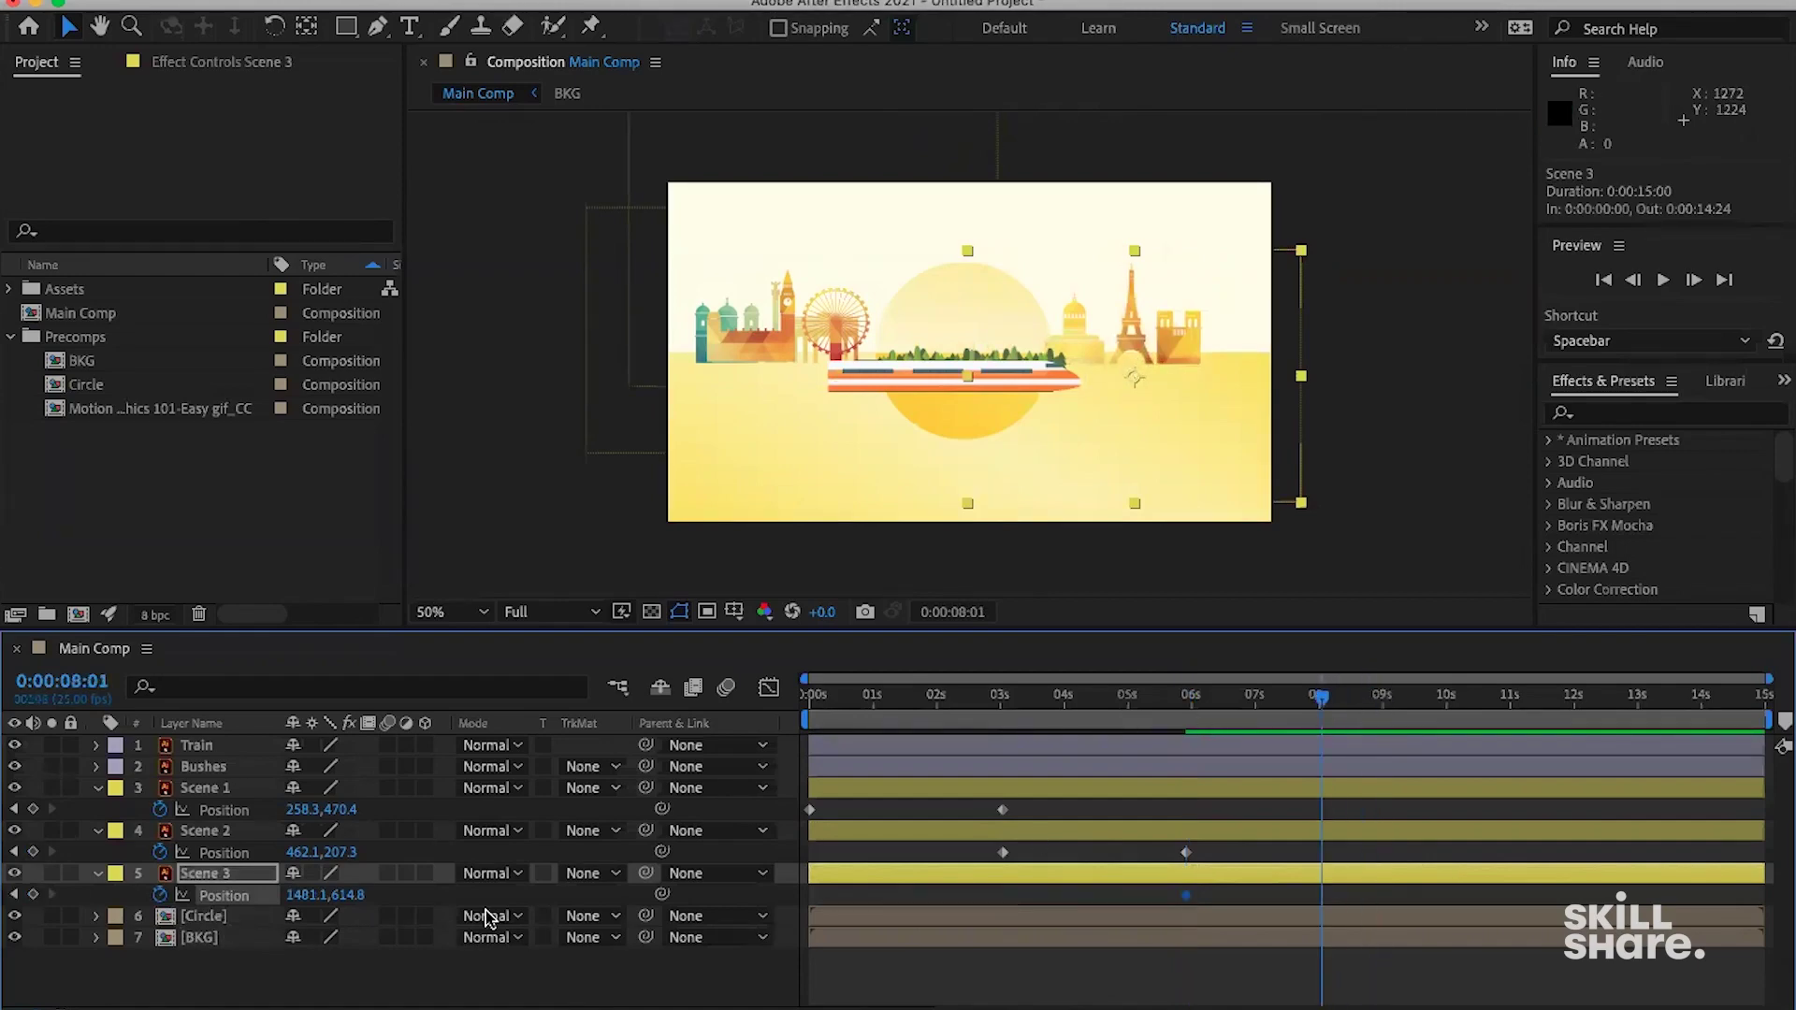
left_click_drag(318, 898, 281, 896)
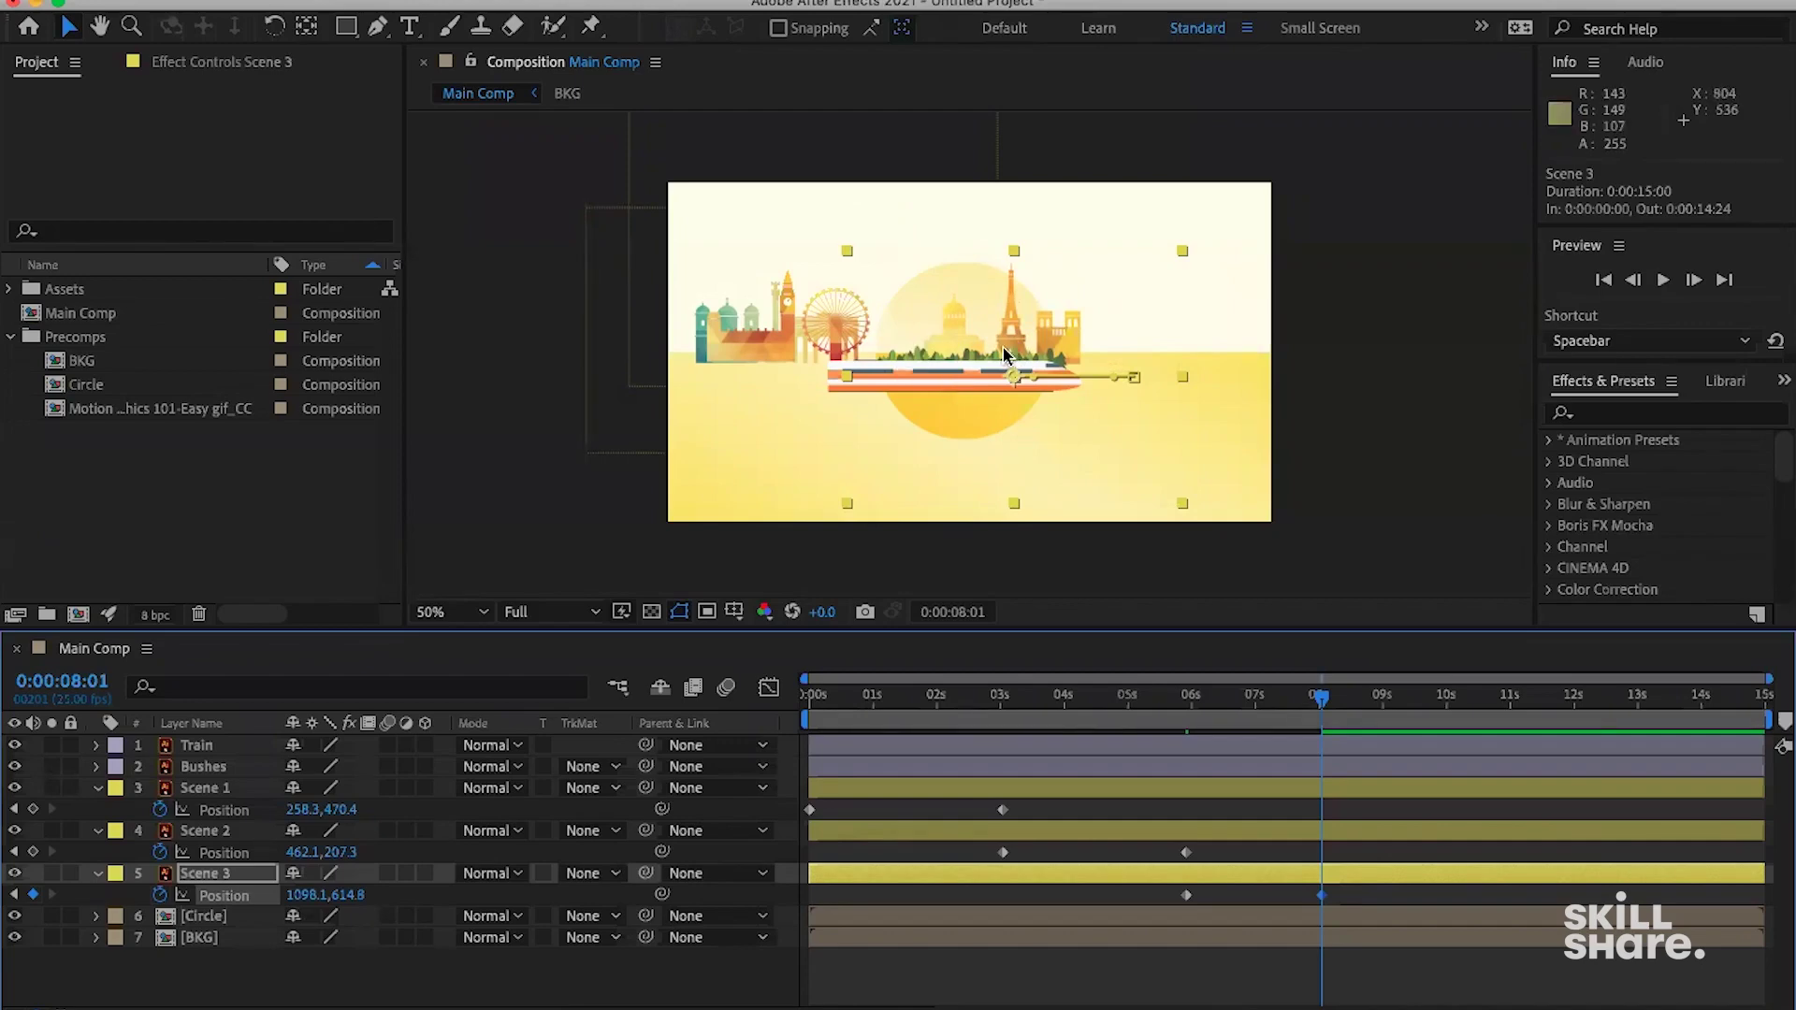
left_click_drag(307, 901, 295, 898)
left_click_drag(131, 900, 145, 896)
left_click_drag(323, 894, 304, 900)
left_click_drag(839, 377, 956, 377)
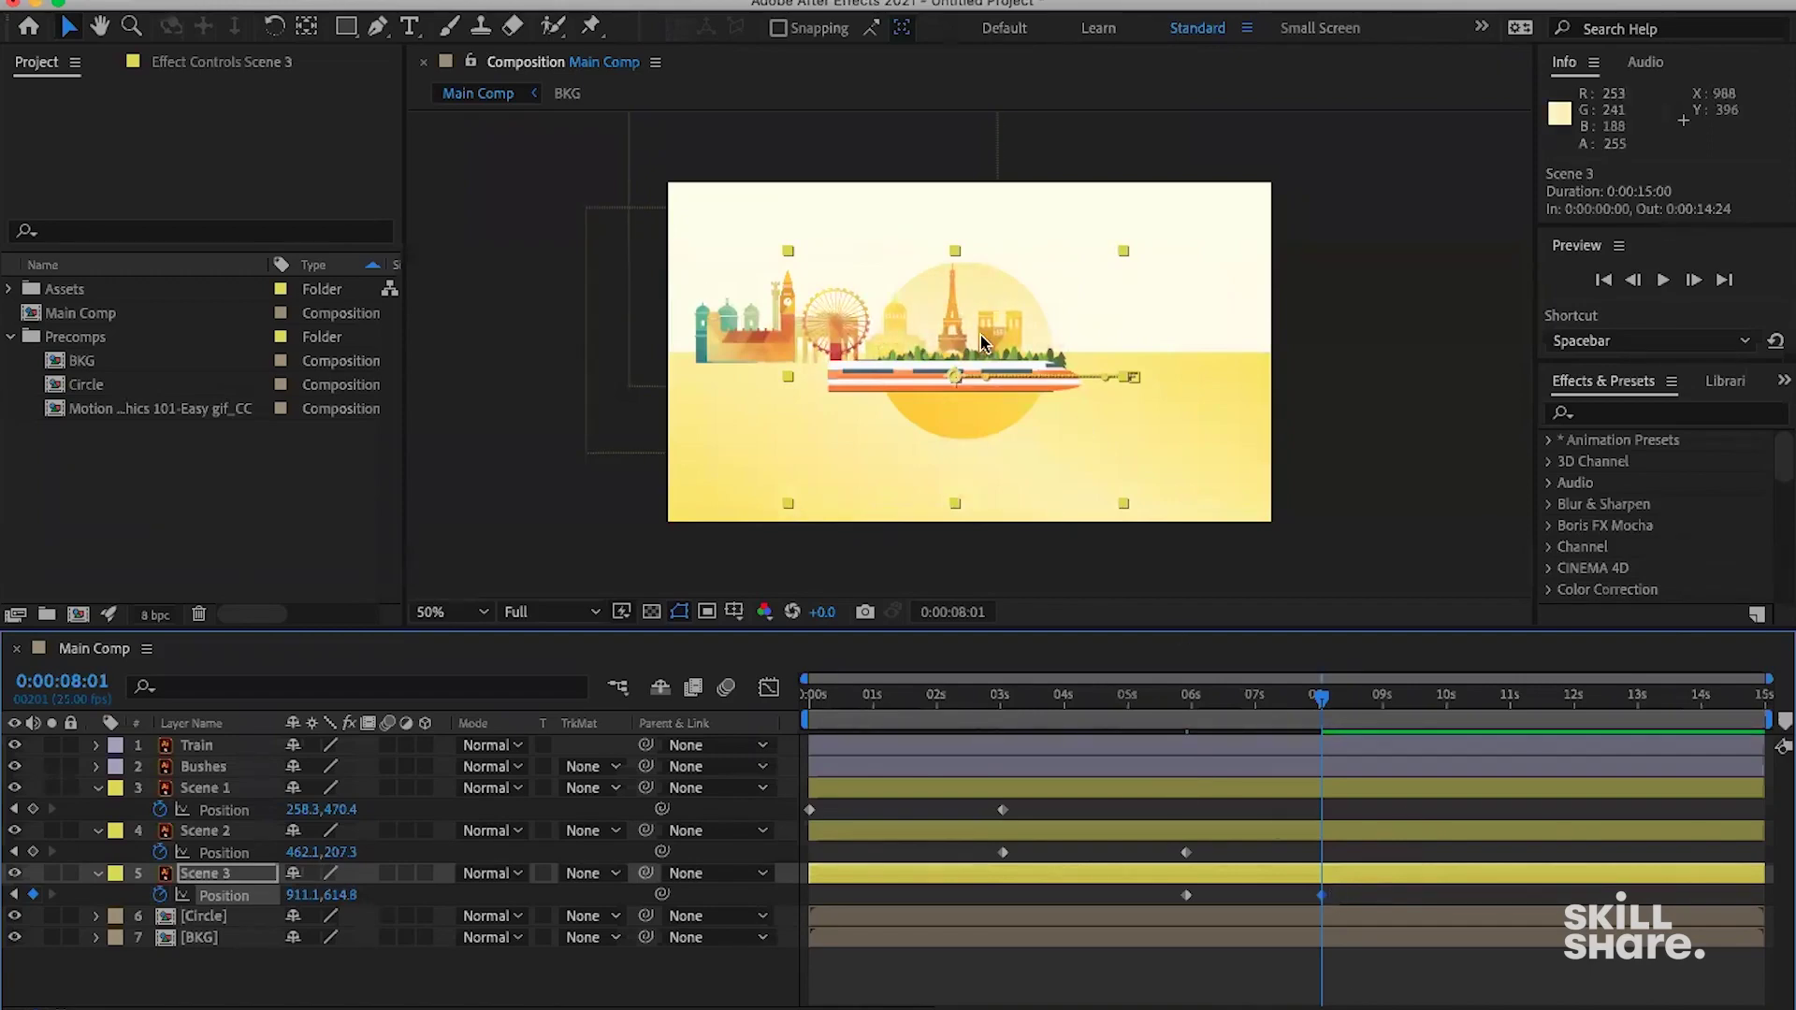
key("F2")
left_click_drag(797, 713, 1323, 715)
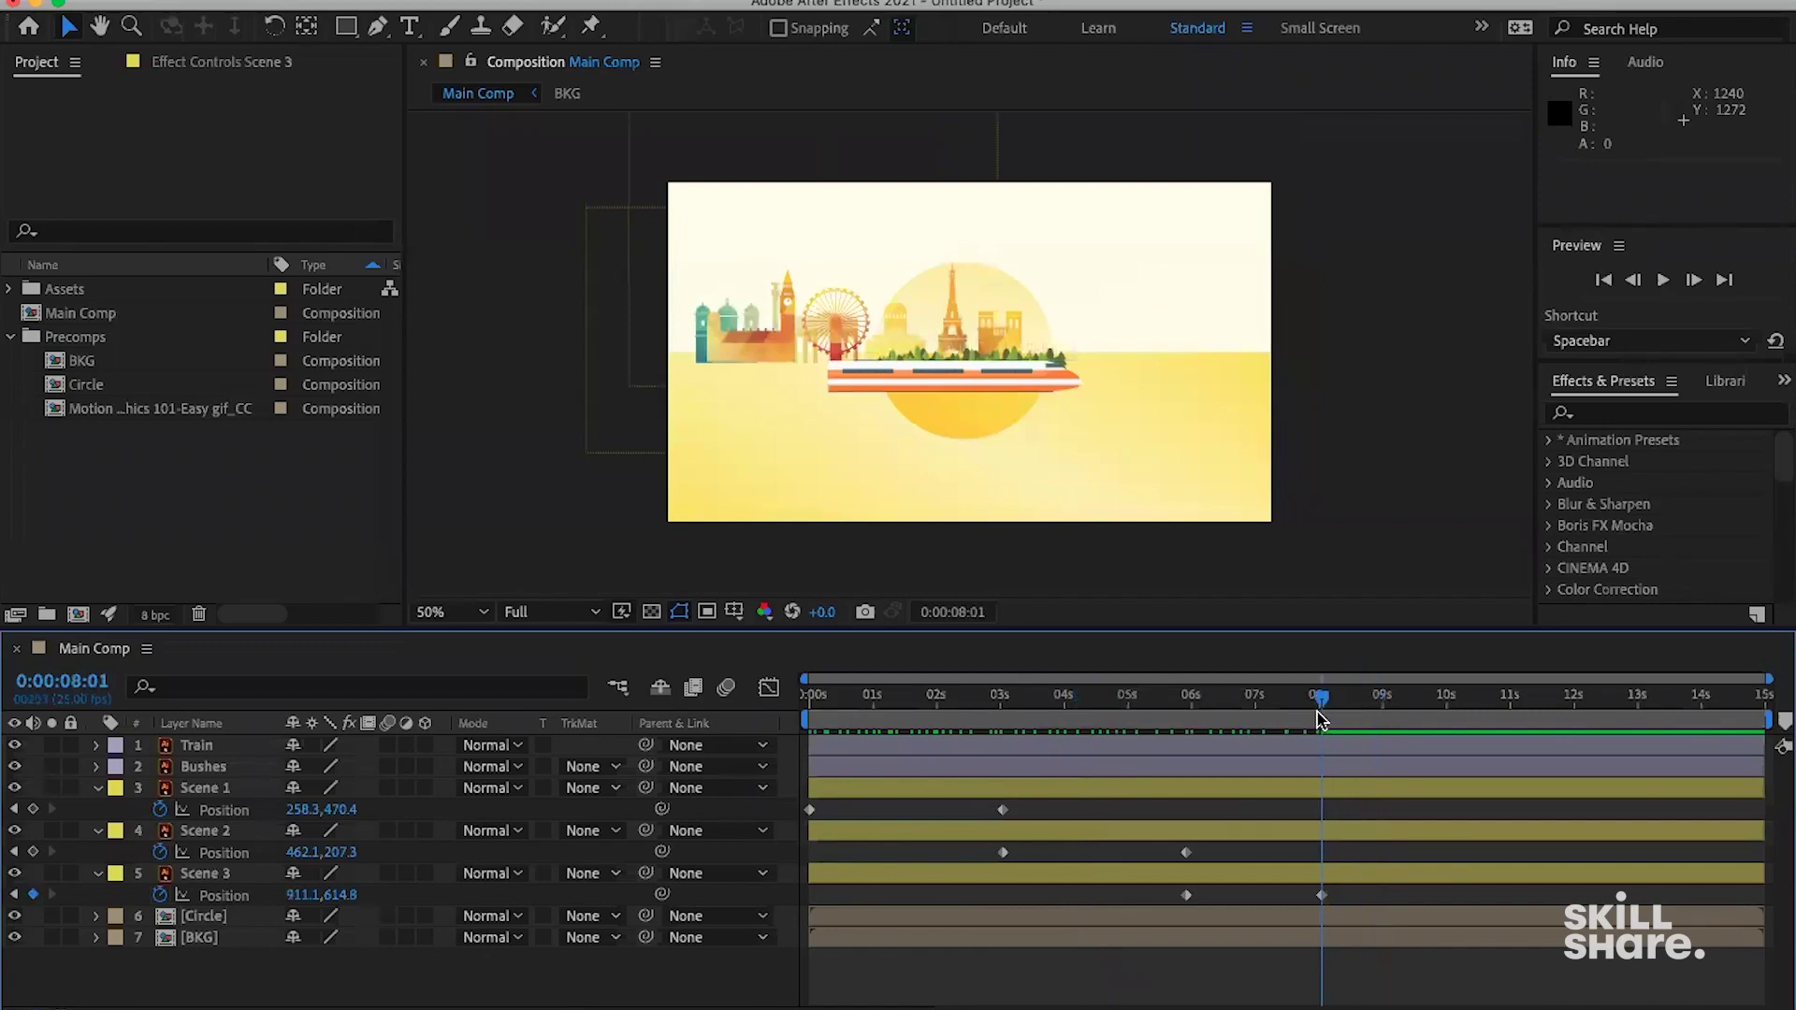
left_click_drag(802, 709, 1326, 706)
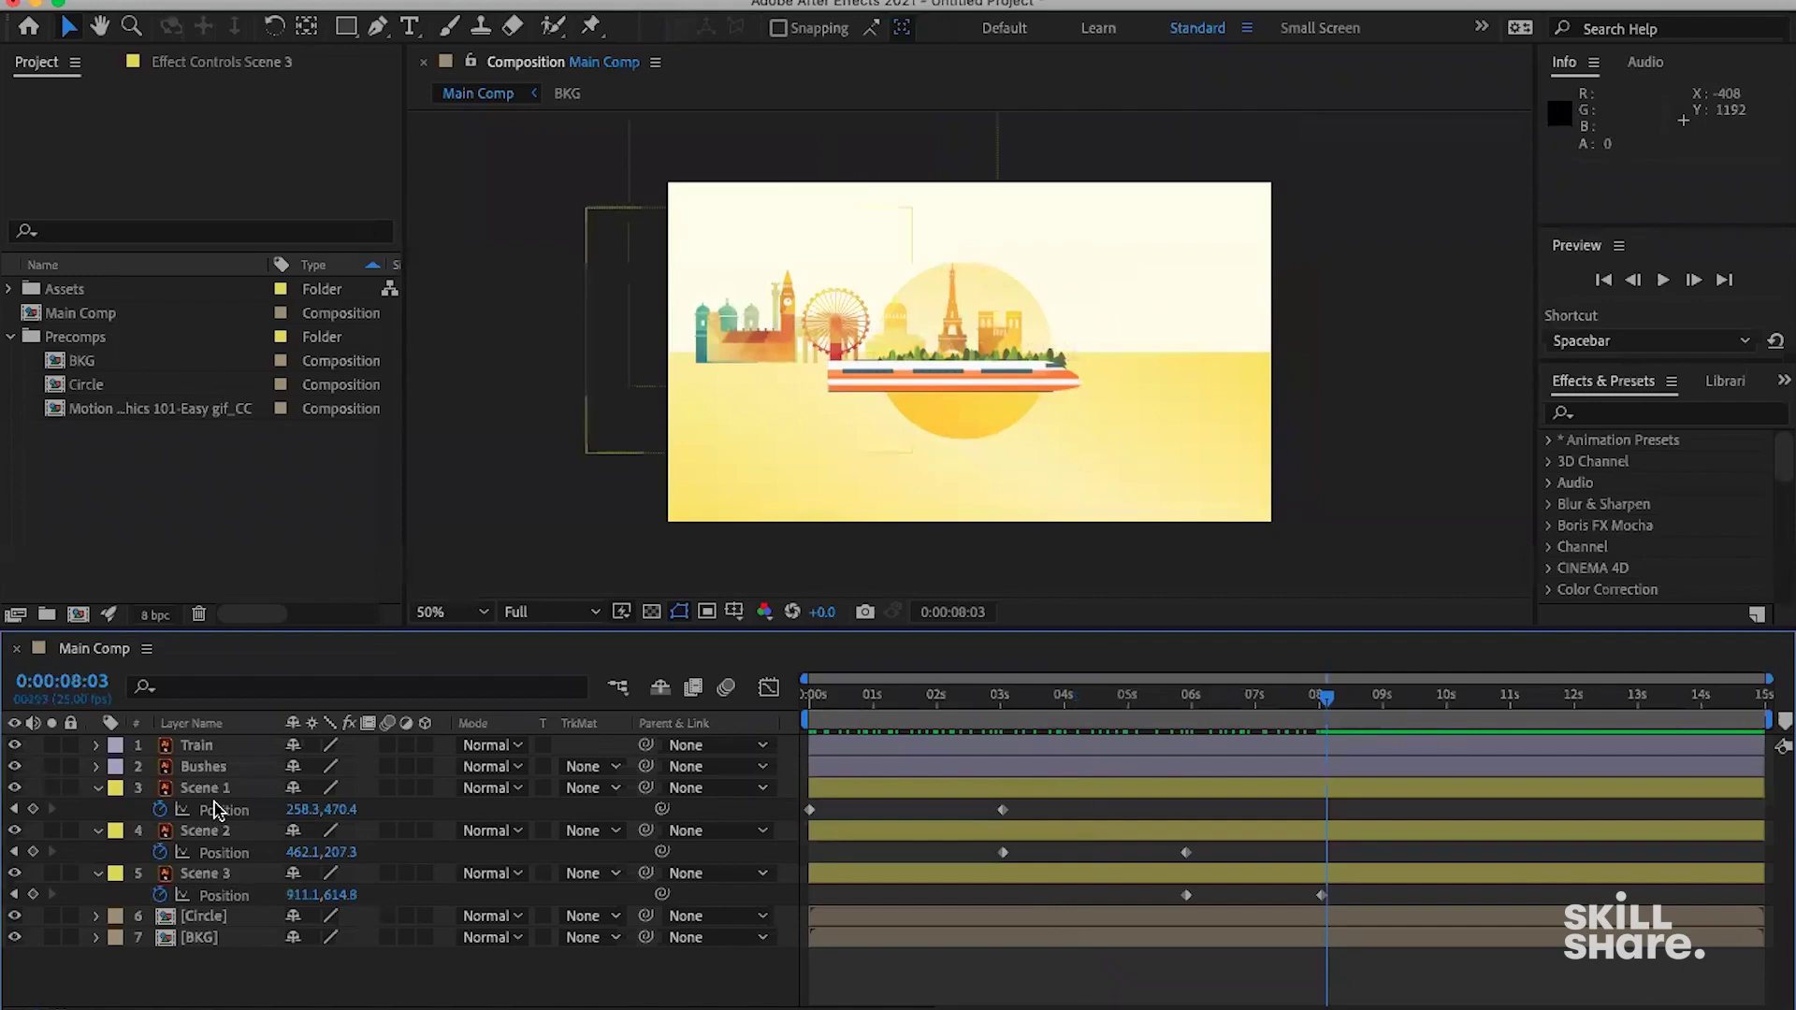
At 0:00, separate the Train's Position into X Position 917.4 and Y Position 616.0.
left_click(848, 748)
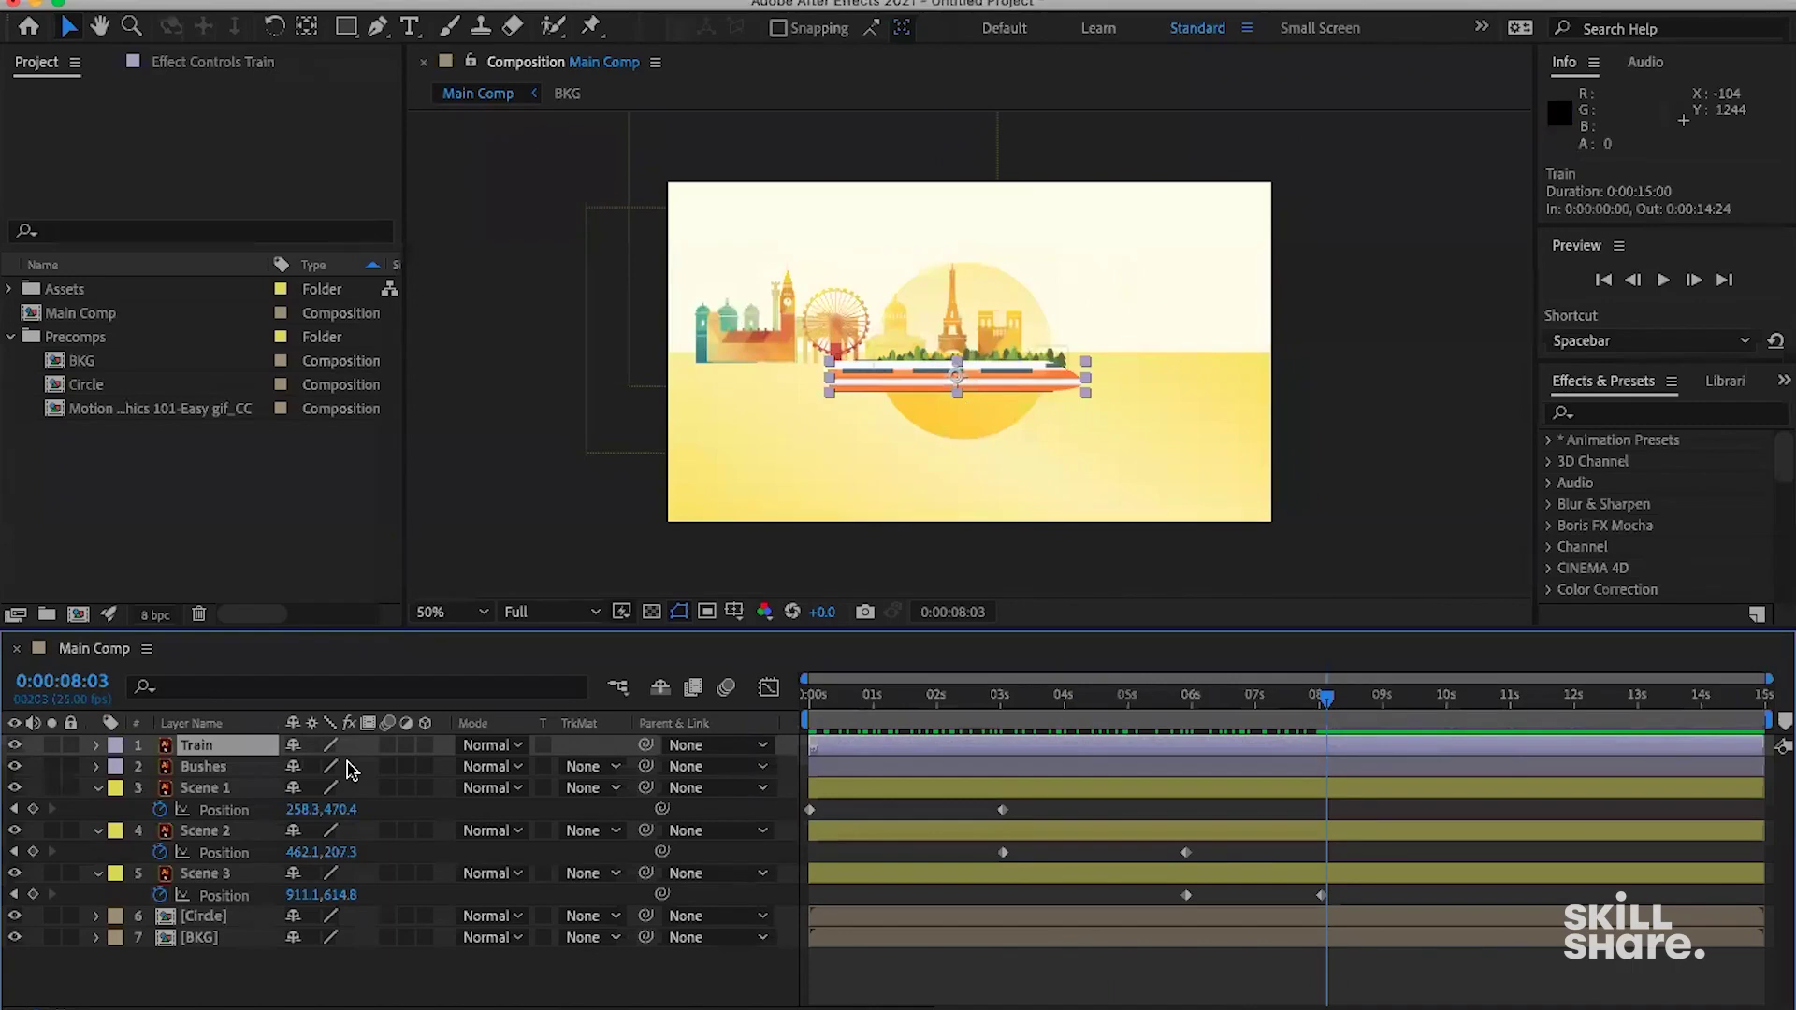
key("p")
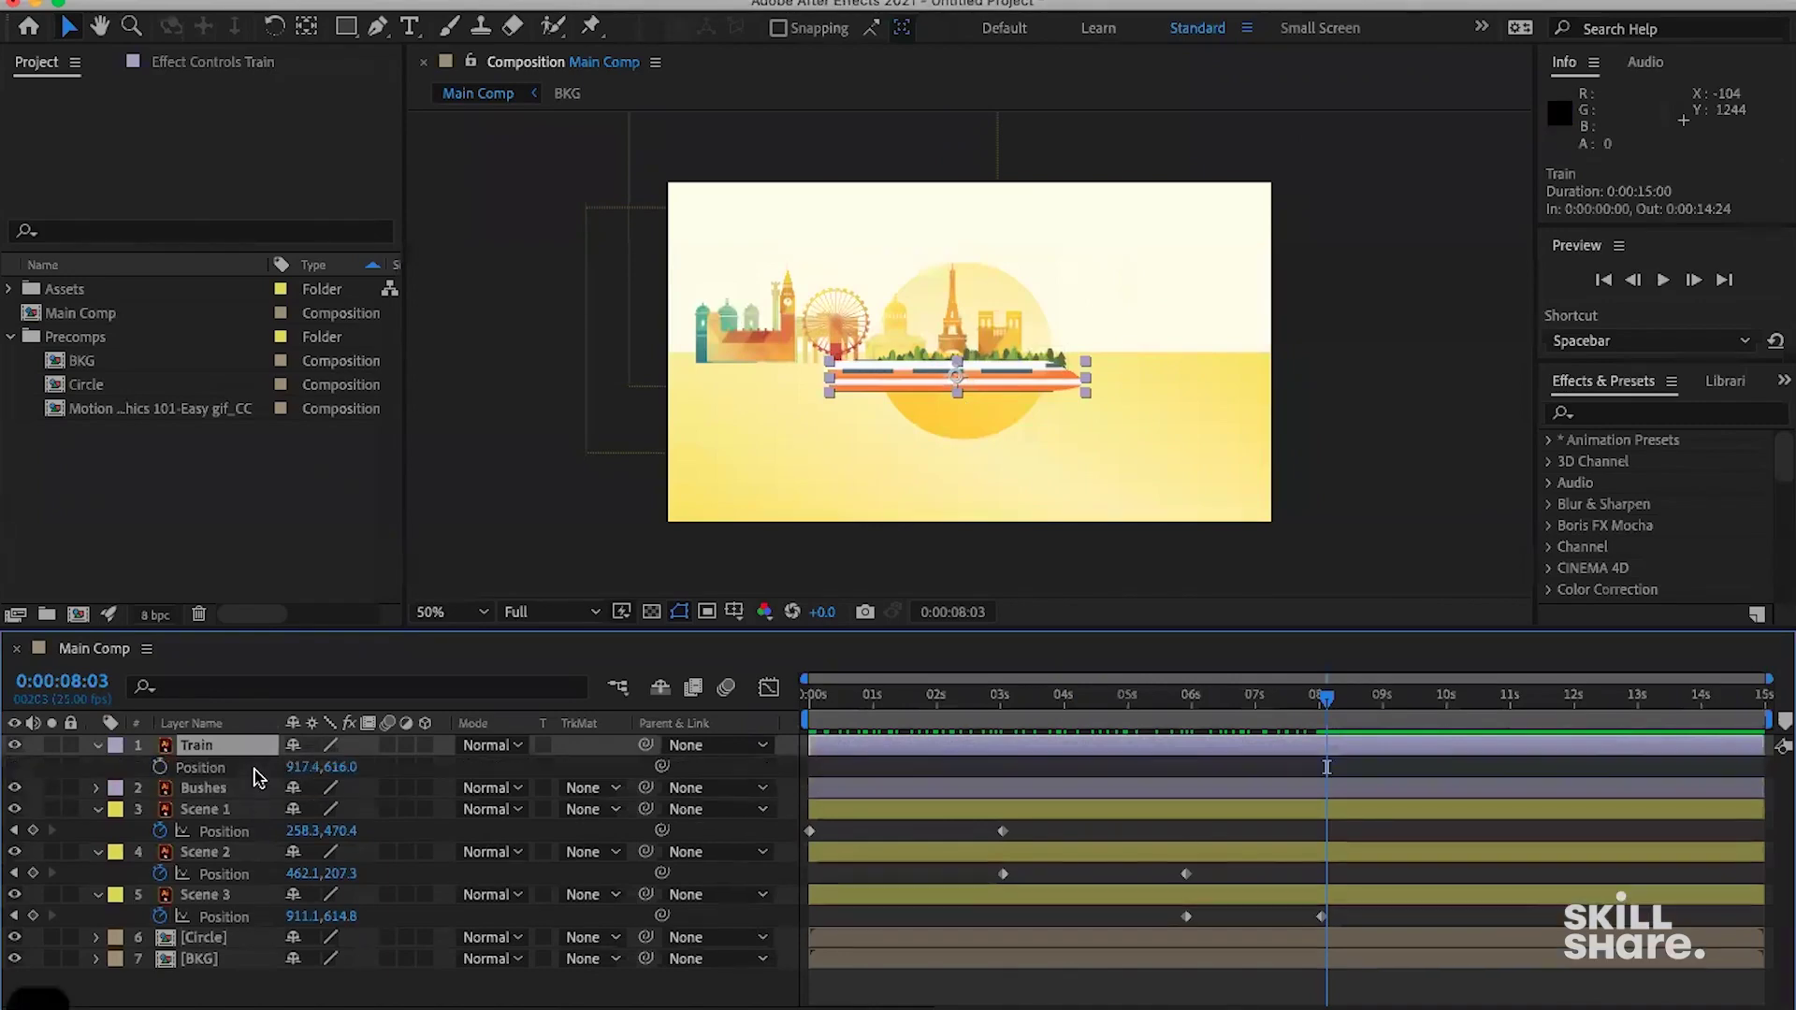
left_click_drag(887, 704, 809, 700)
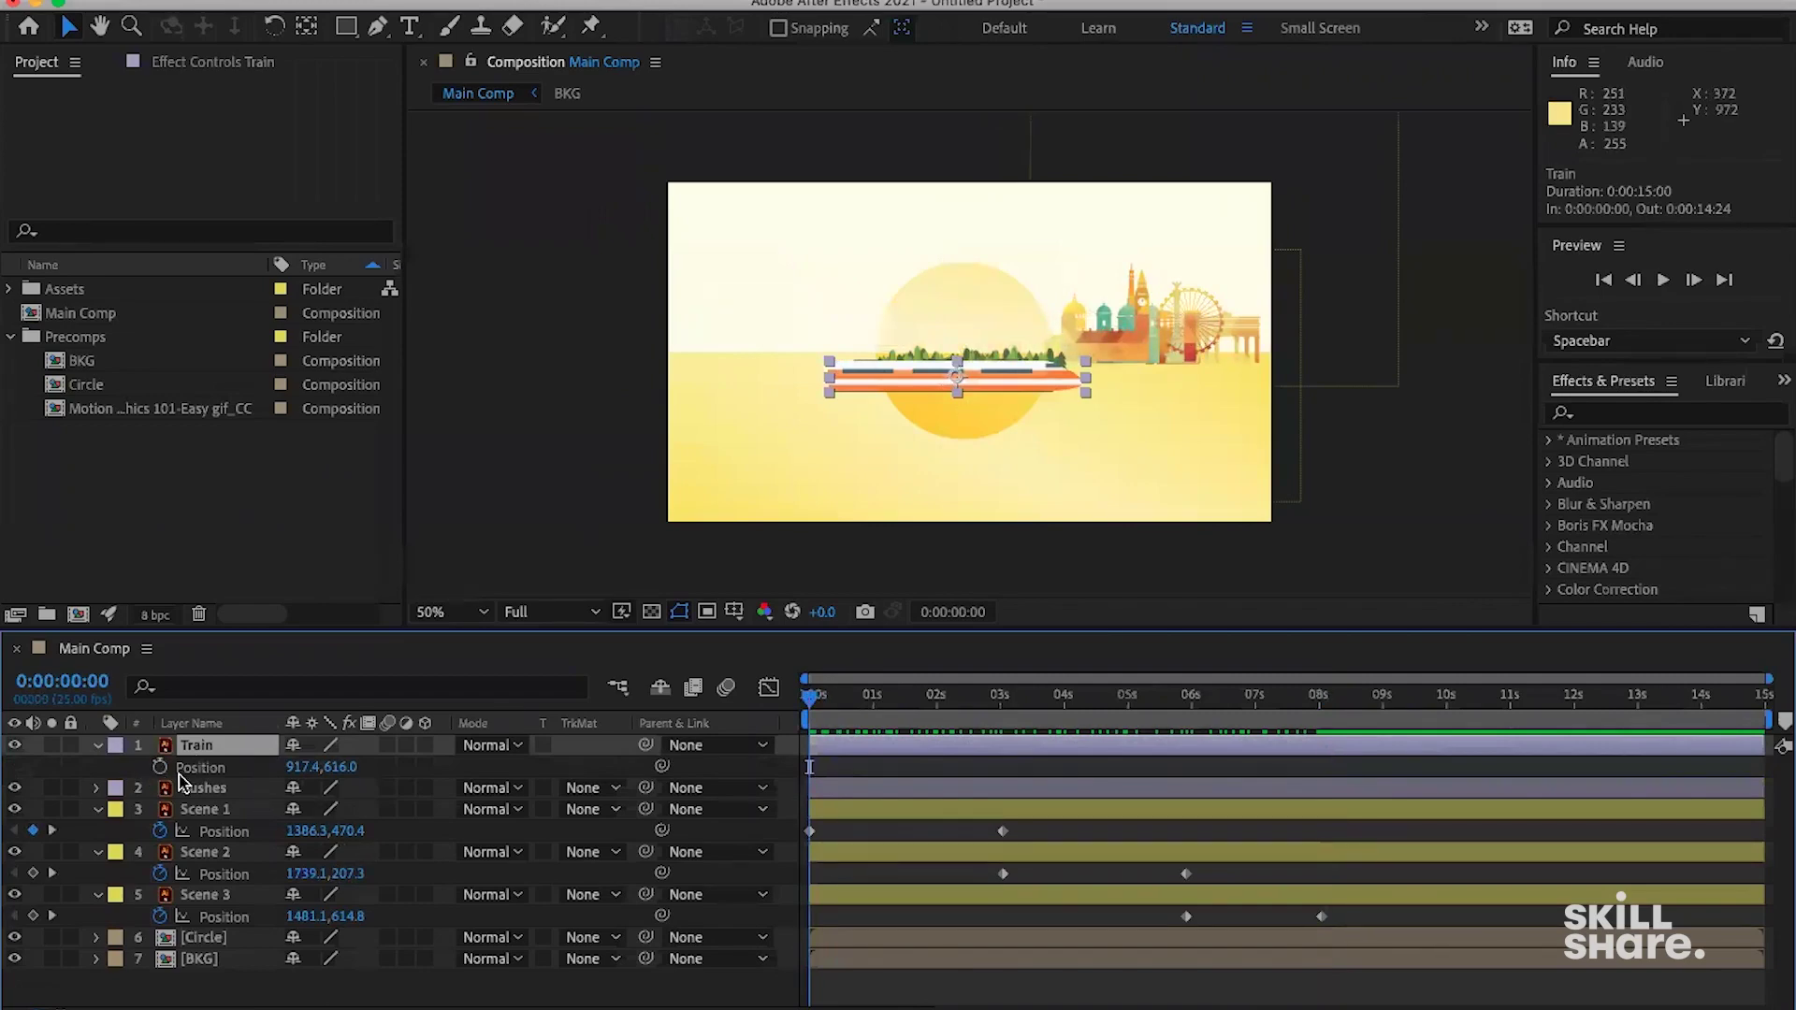
left_click(217, 773)
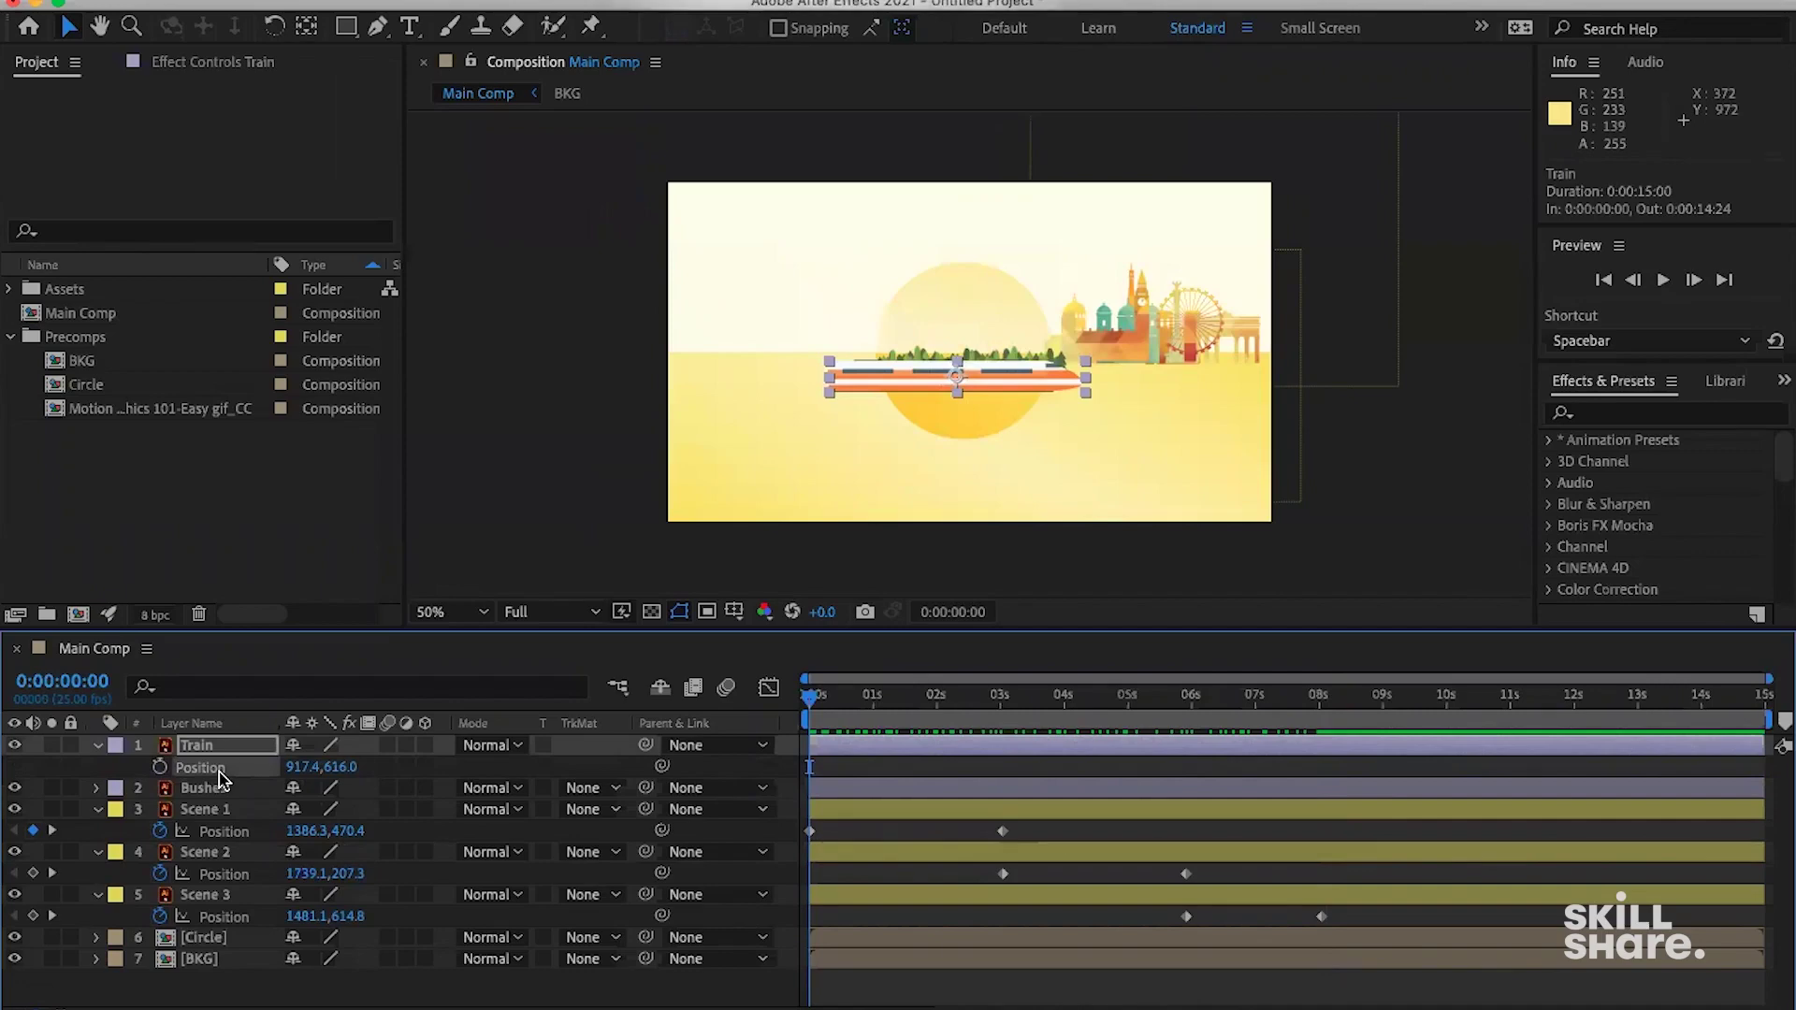
right_click(200, 776)
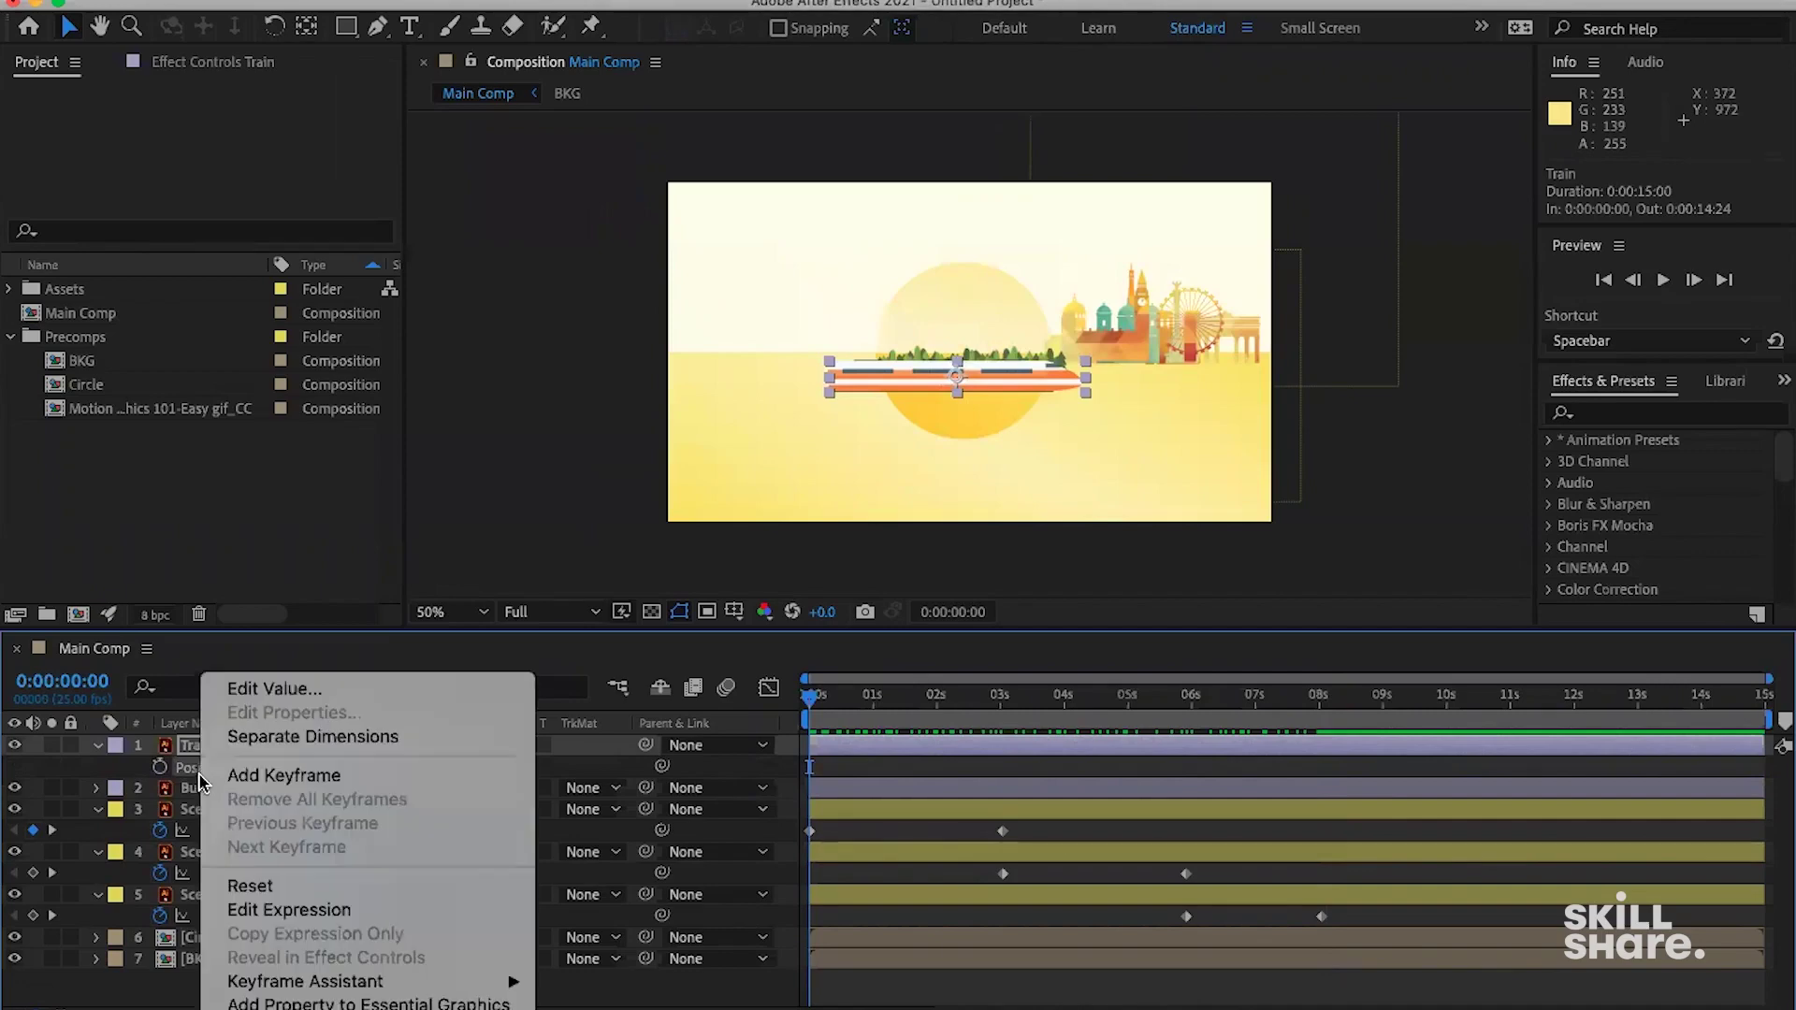
left_click(289, 738)
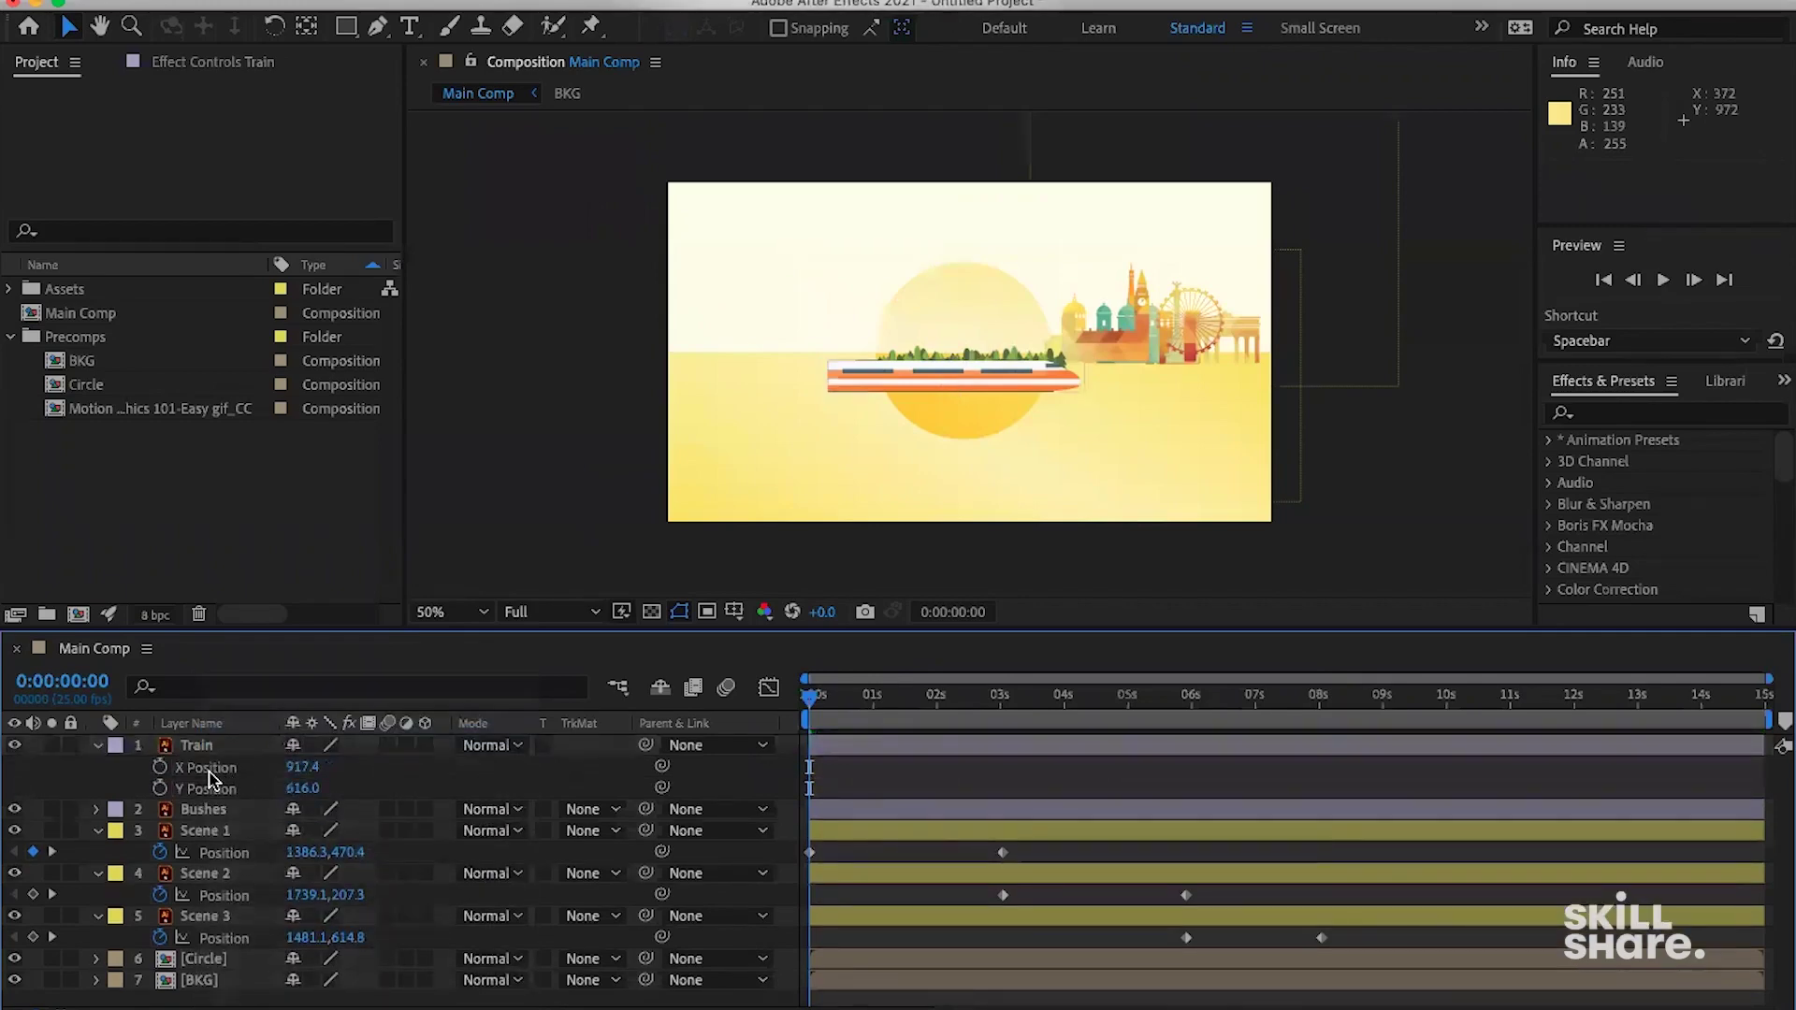
left_click(207, 792)
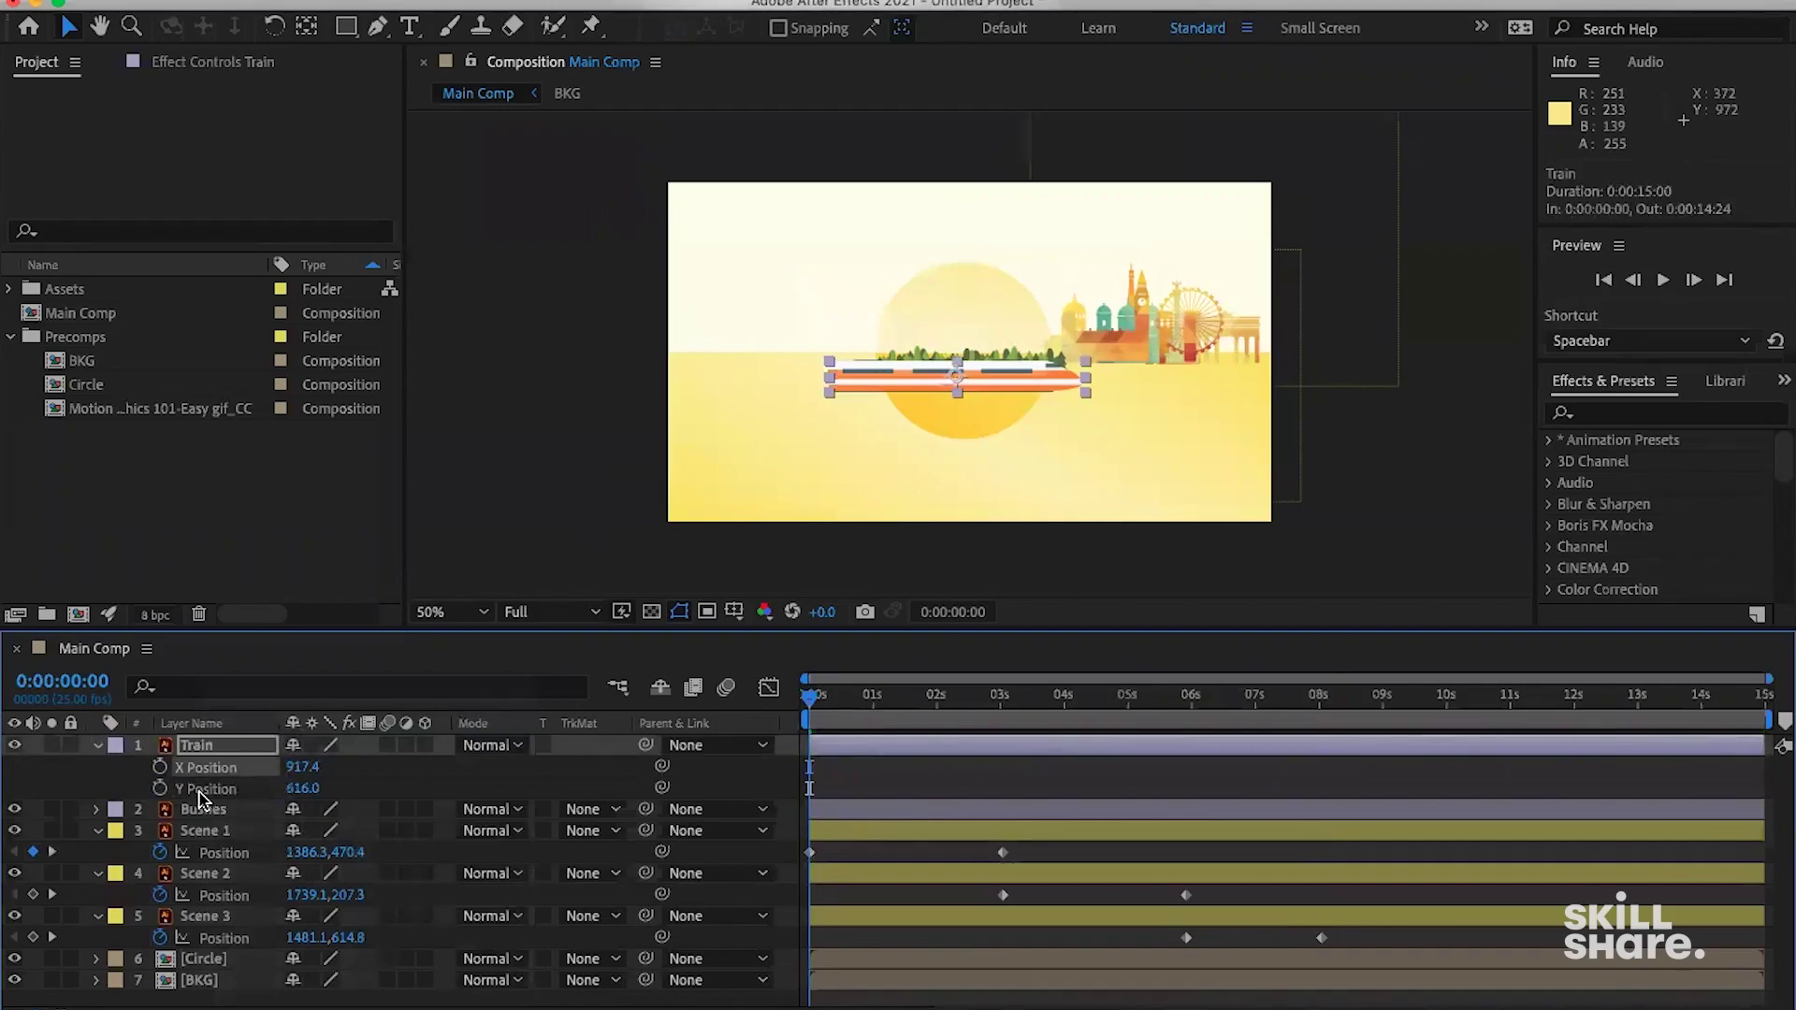
left_click(210, 791)
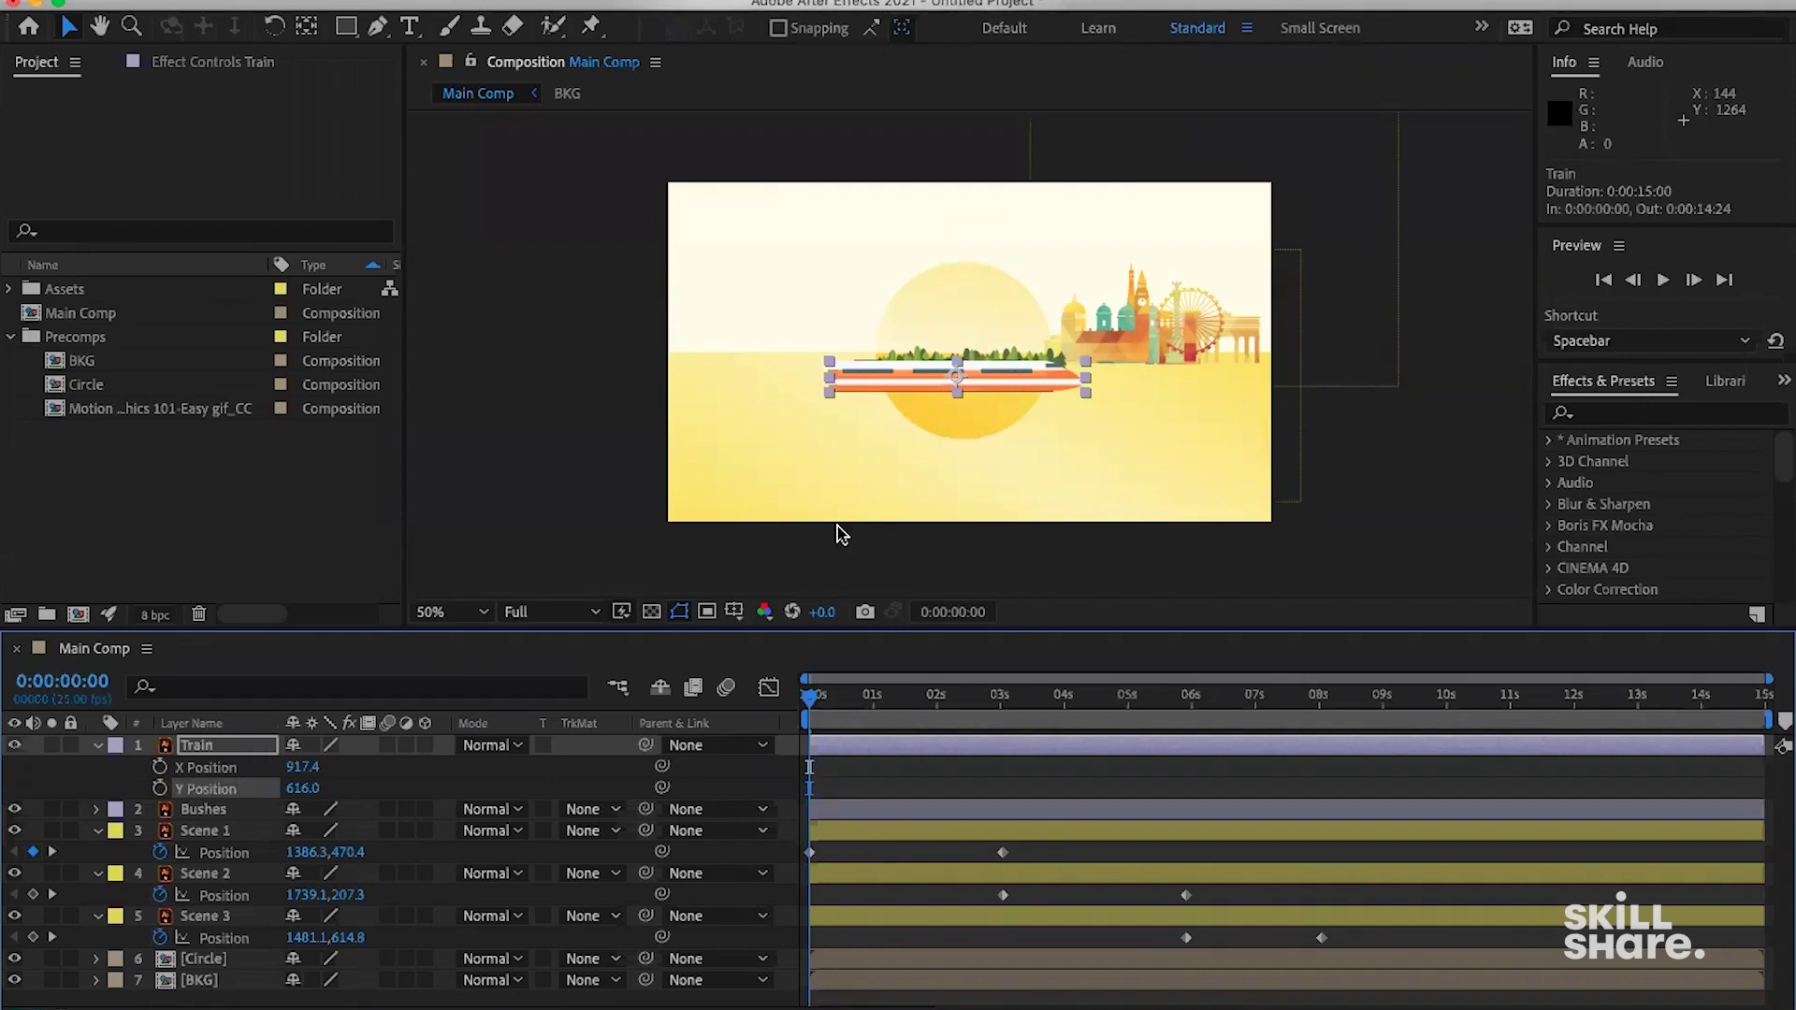
Keyframe the Train's X Position from 300.4 at 0:00 to 1016.4 at 0:00:08:01.
left_click(159, 773)
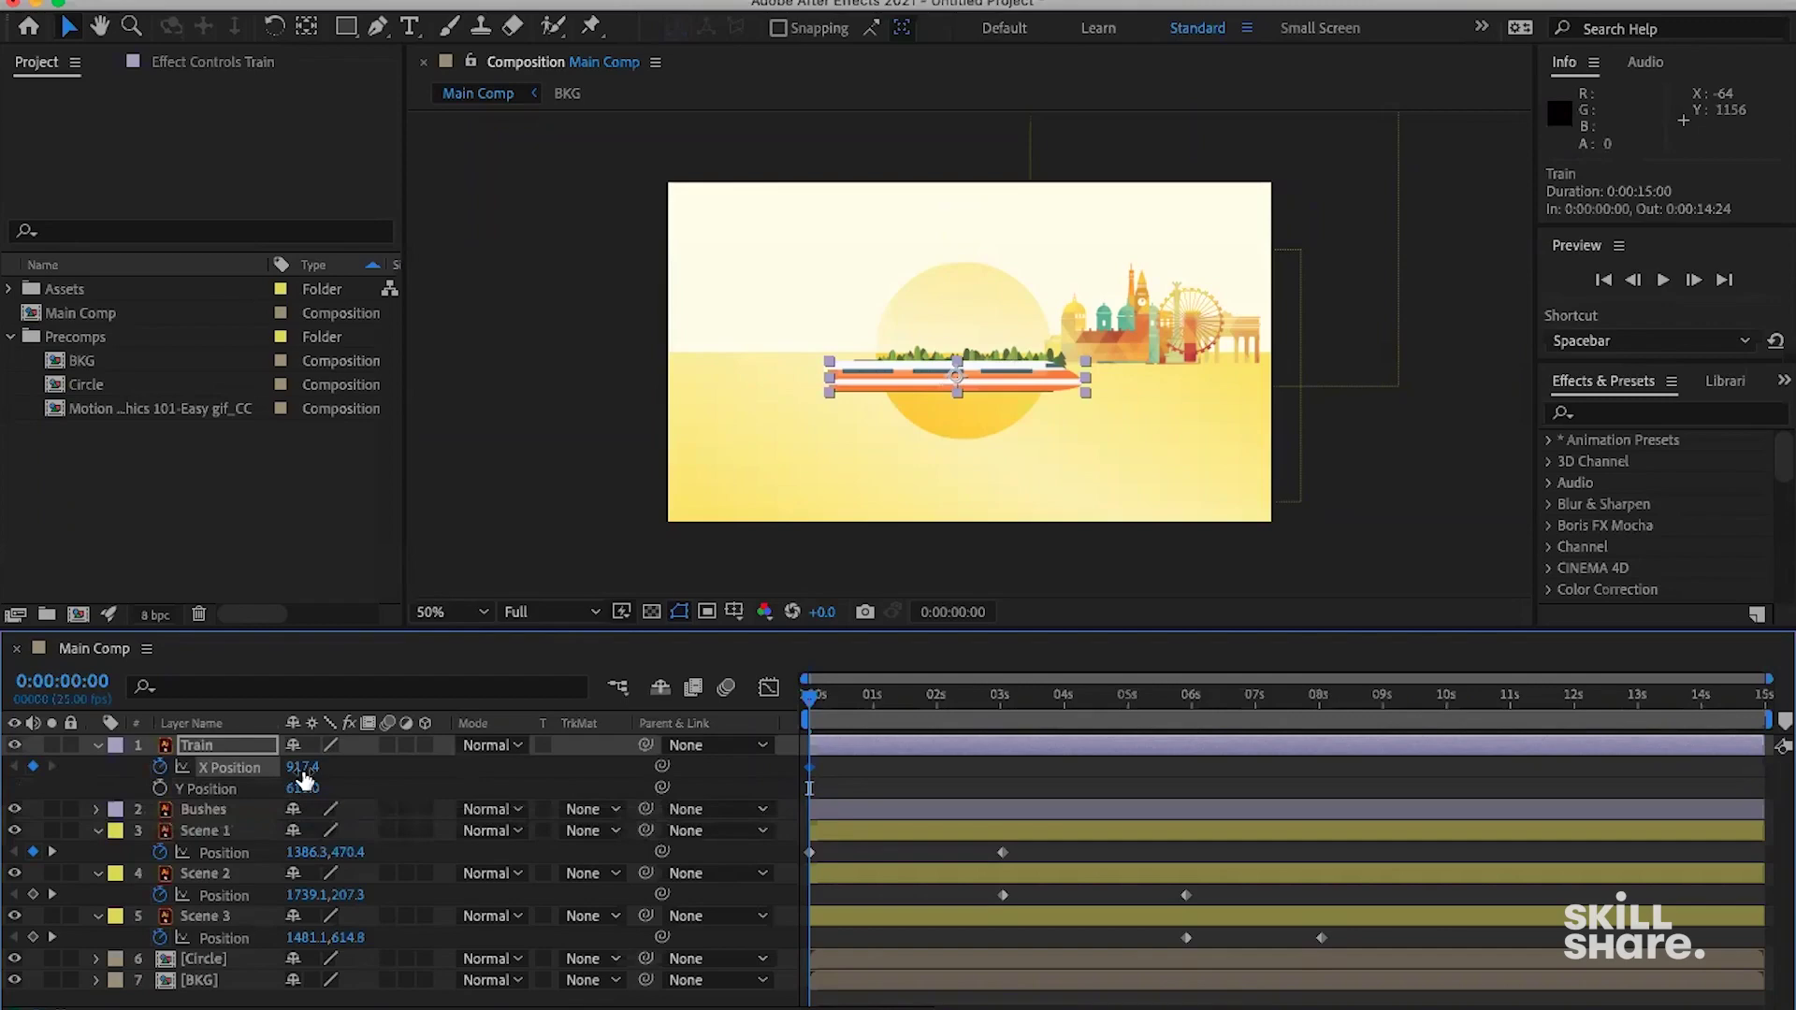
left_click_drag(302, 768, 149, 775)
left_click_drag(7, 765, 884, 786)
left_click_drag(828, 700, 1322, 701)
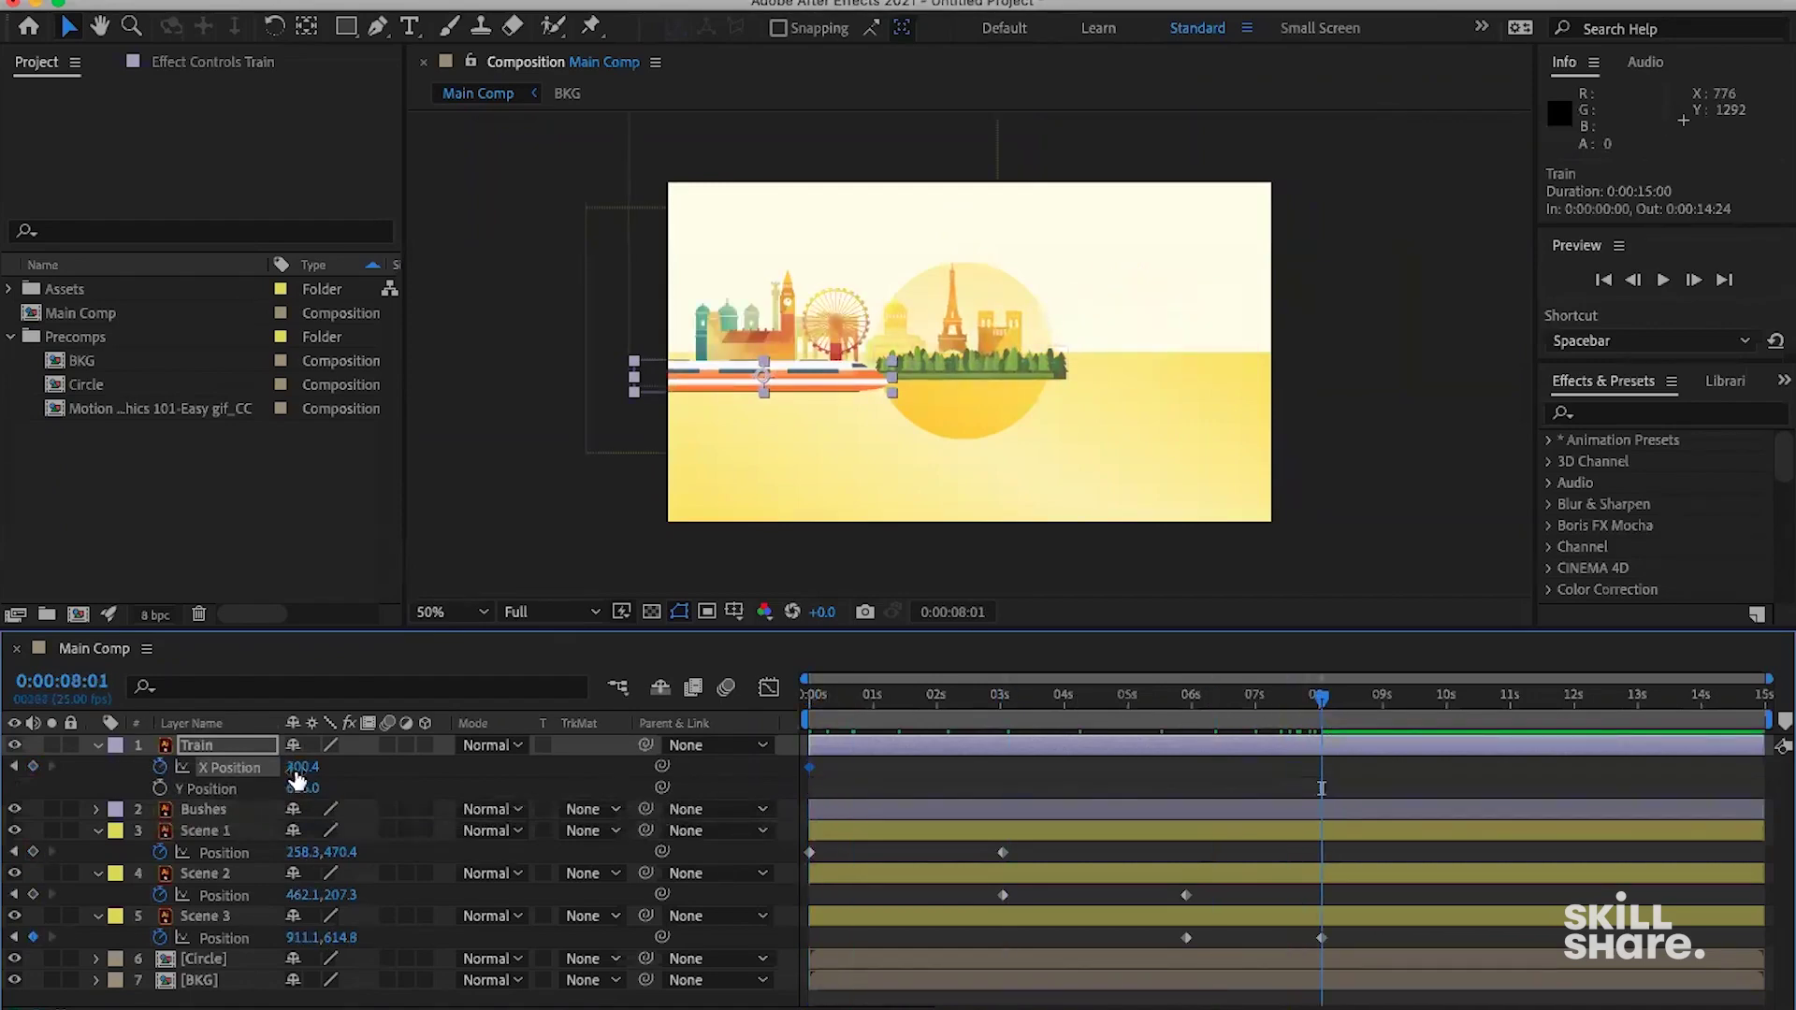
mouse_move(297, 768)
left_mouse_down()
mouse_move(334, 763)
mouse_move(311, 765)
left_mouse_up()
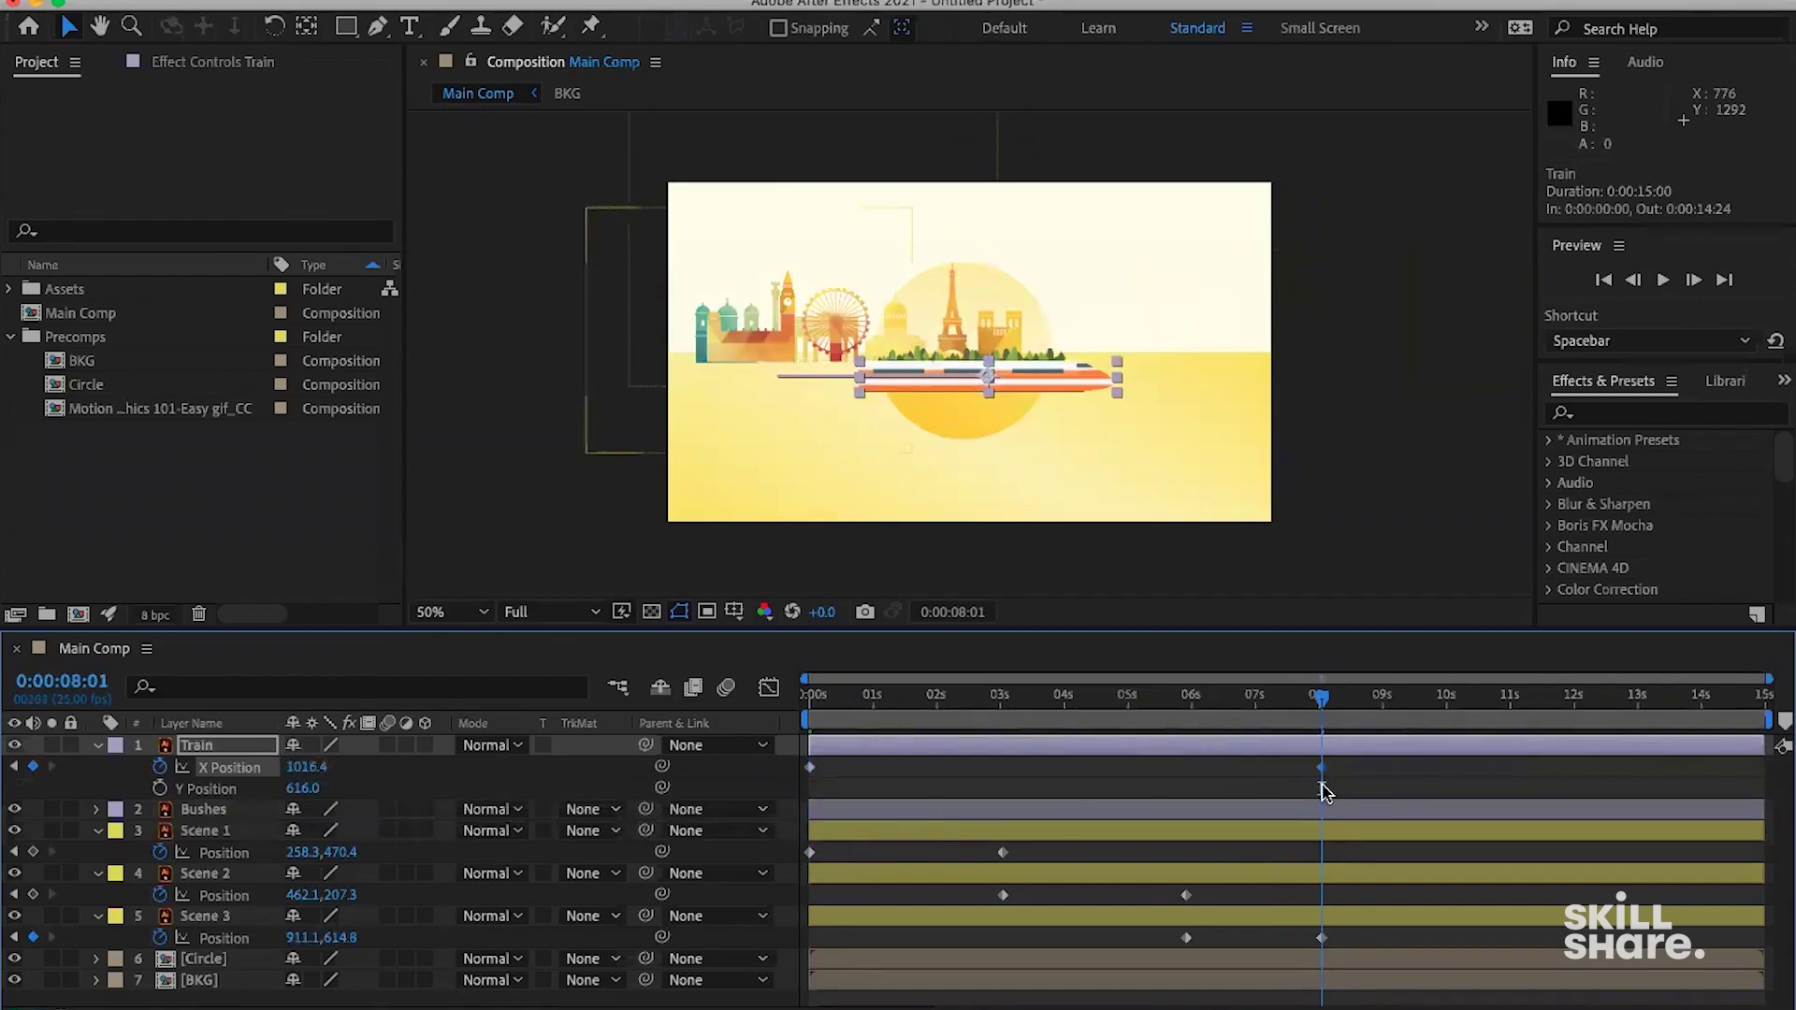
Scrub and jump between keyframes to check the train's motion, ending at 0:00:08:01.
key("Page_Up")
key("Page_Up")
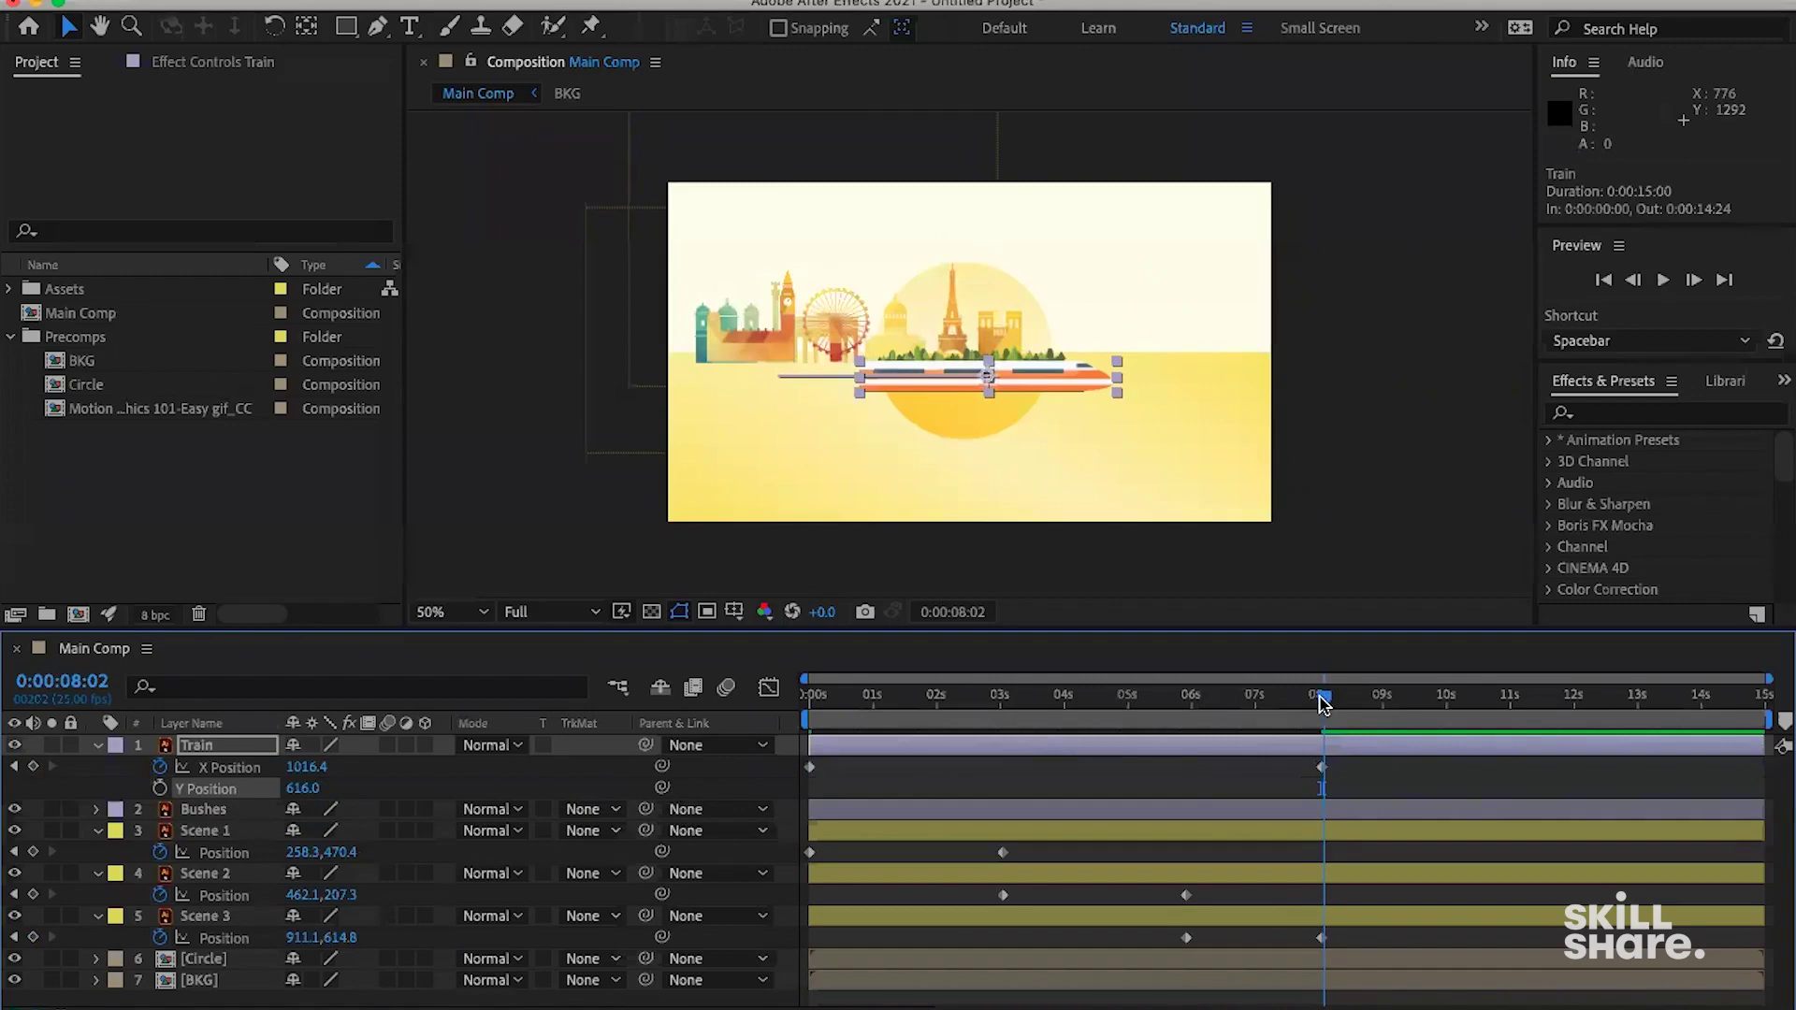
left_click_drag(1322, 704, 835, 704)
left_click_drag(948, 699, 1270, 706)
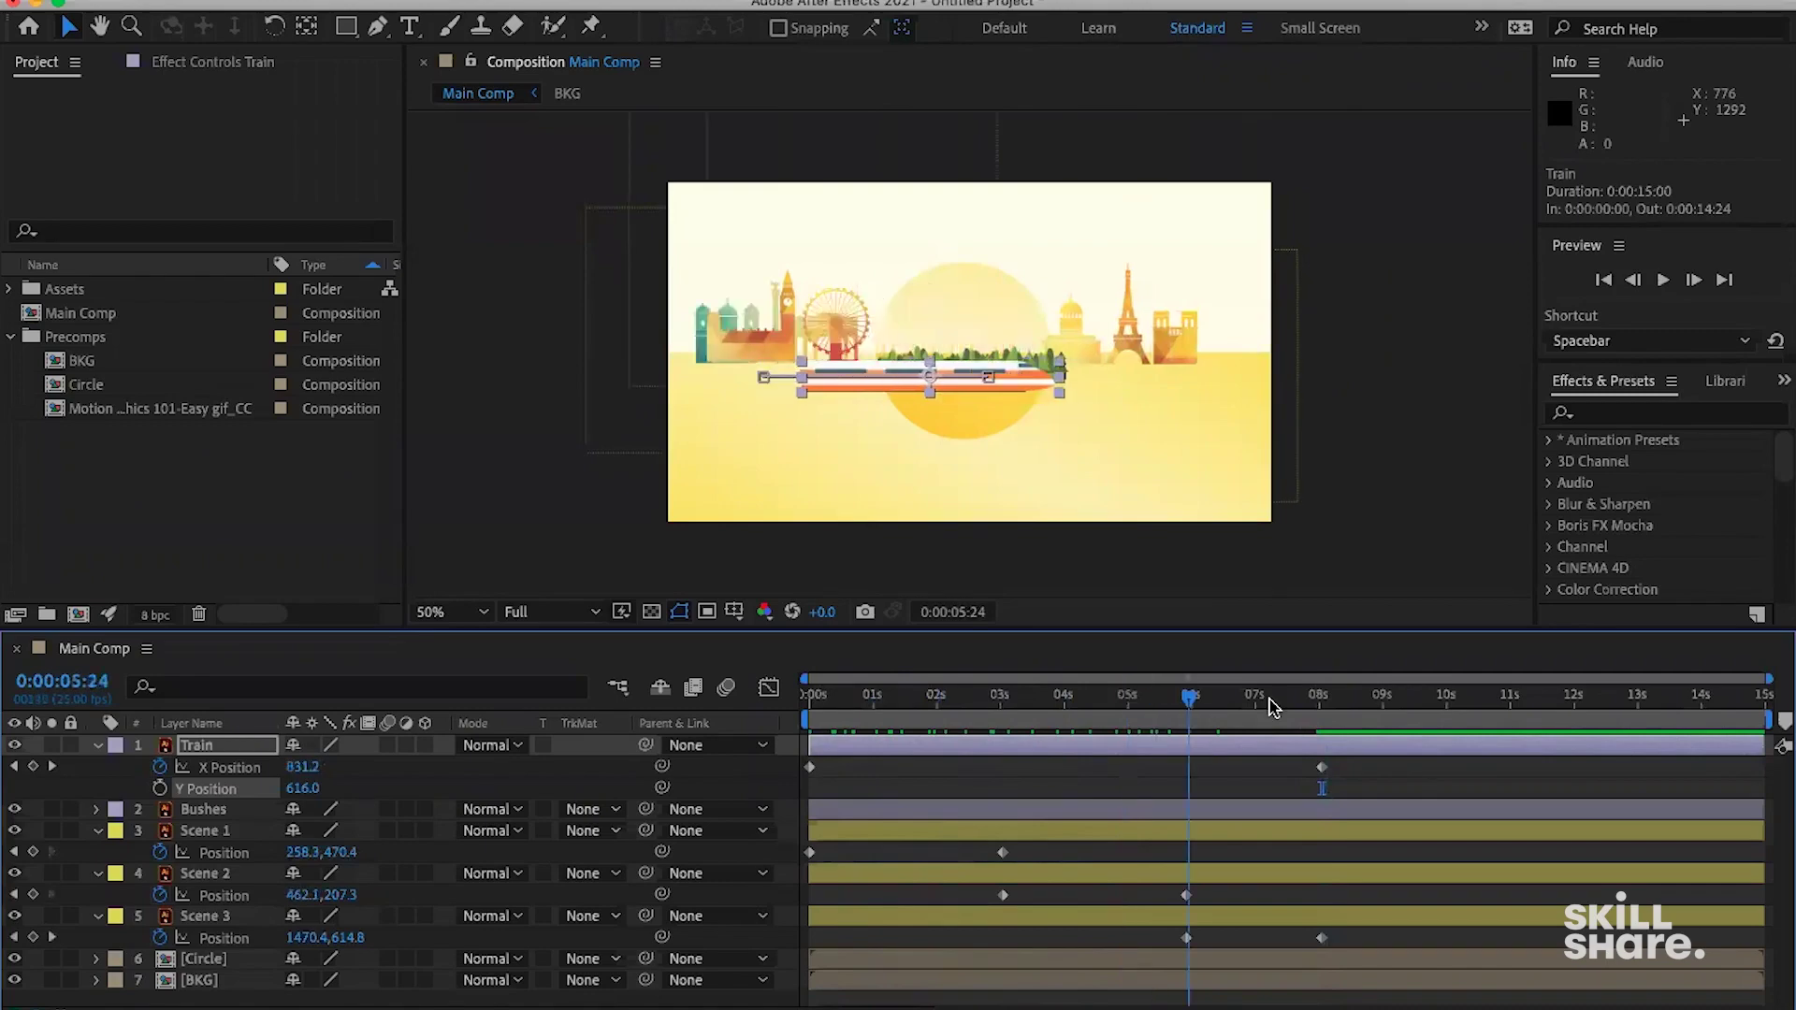
key("k")
key("j")
key("k")
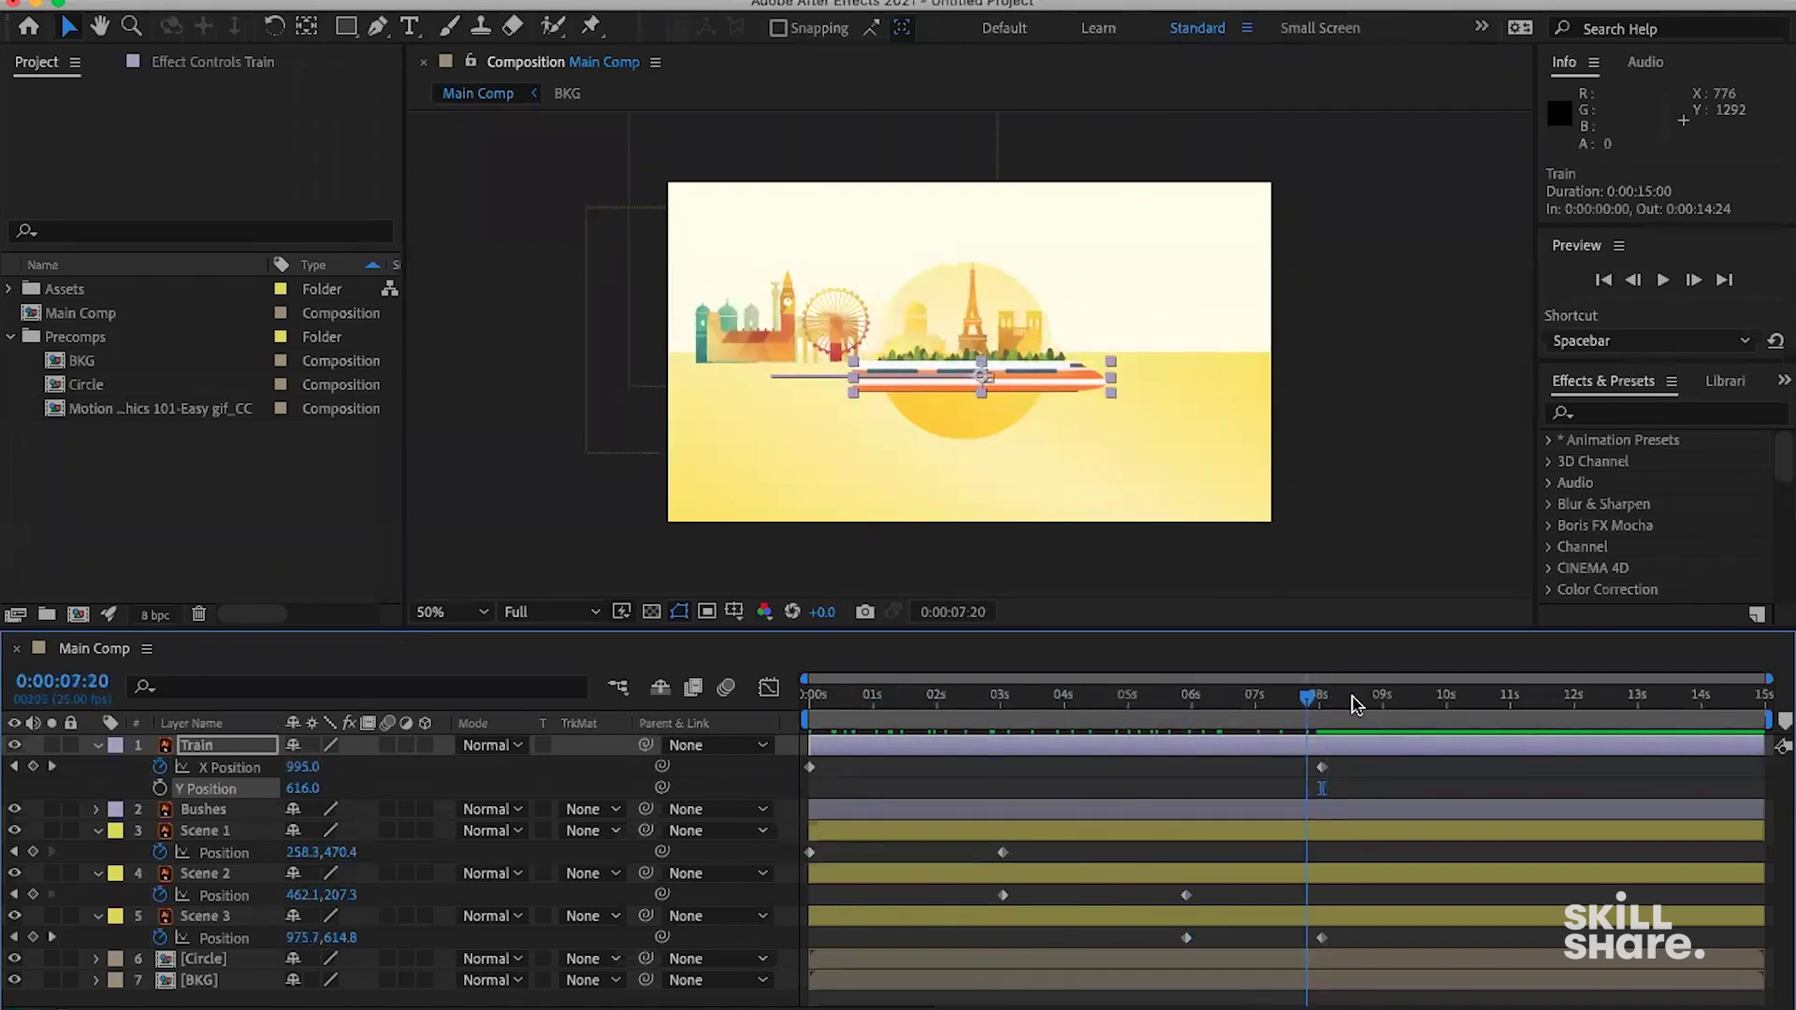
key("j")
key("j")
left_click(1325, 704)
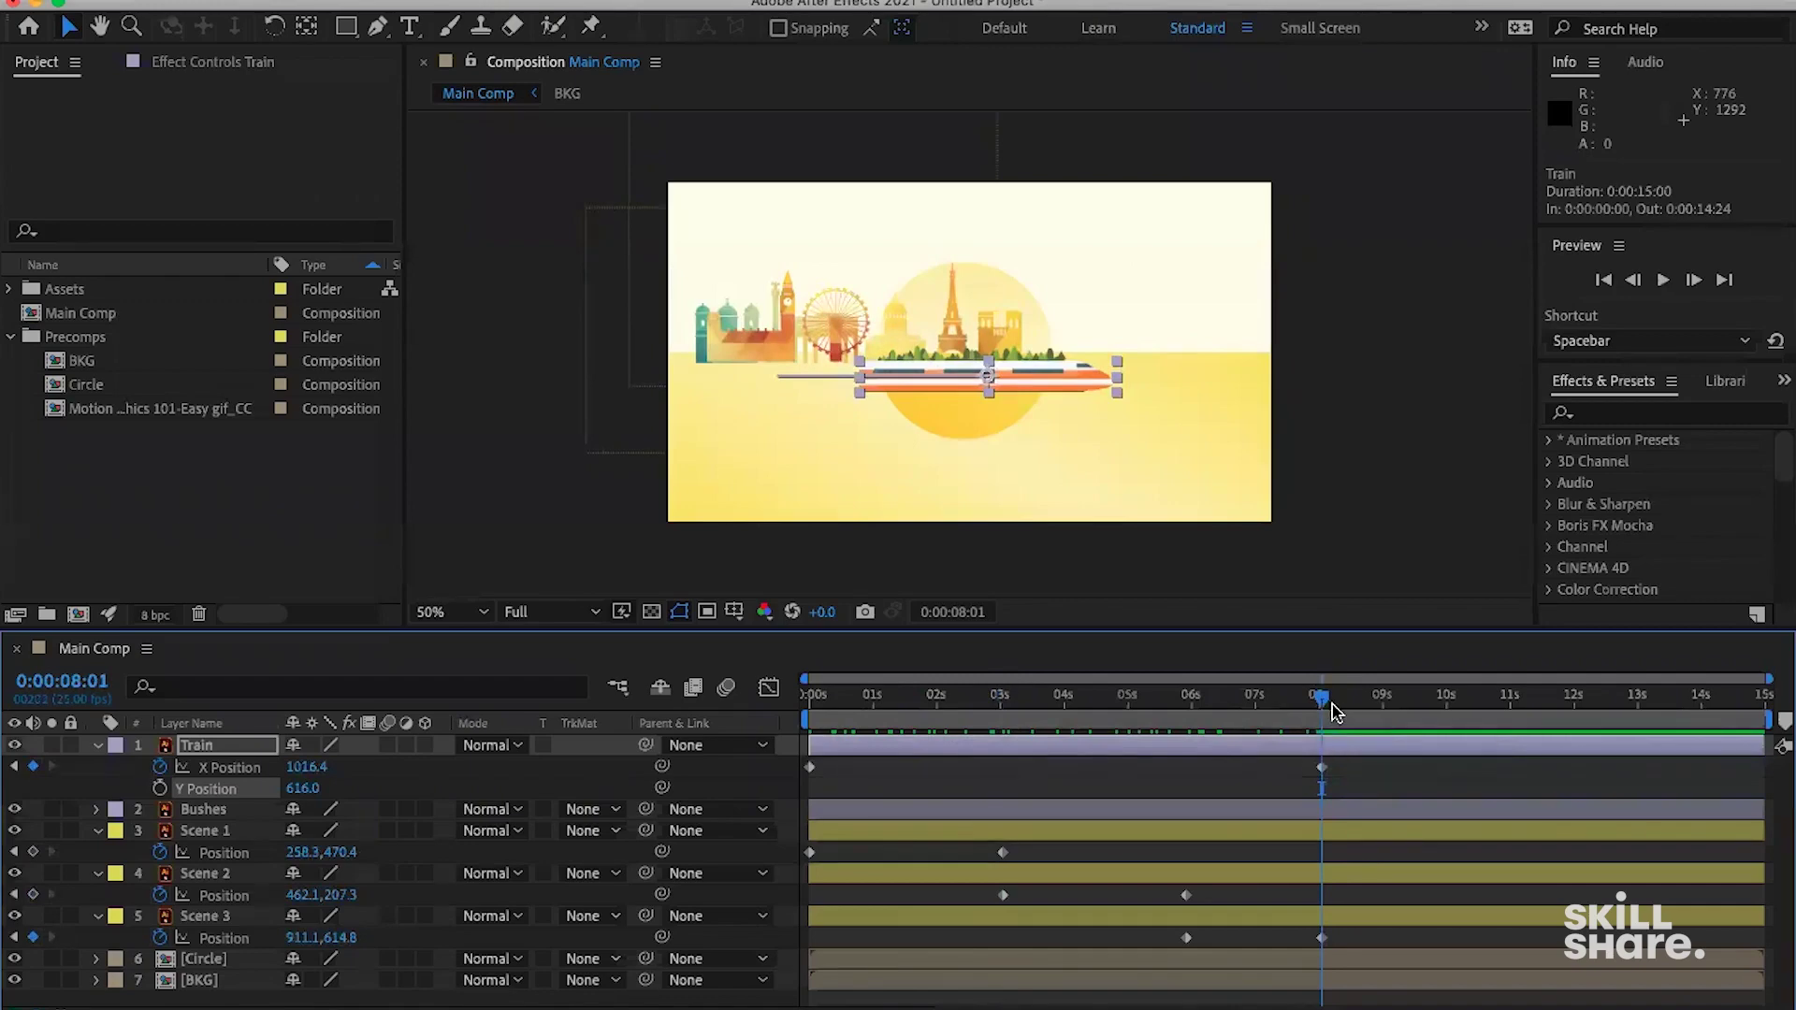
End the work area near 8 seconds and preview the train and skyline animation.
key("n")
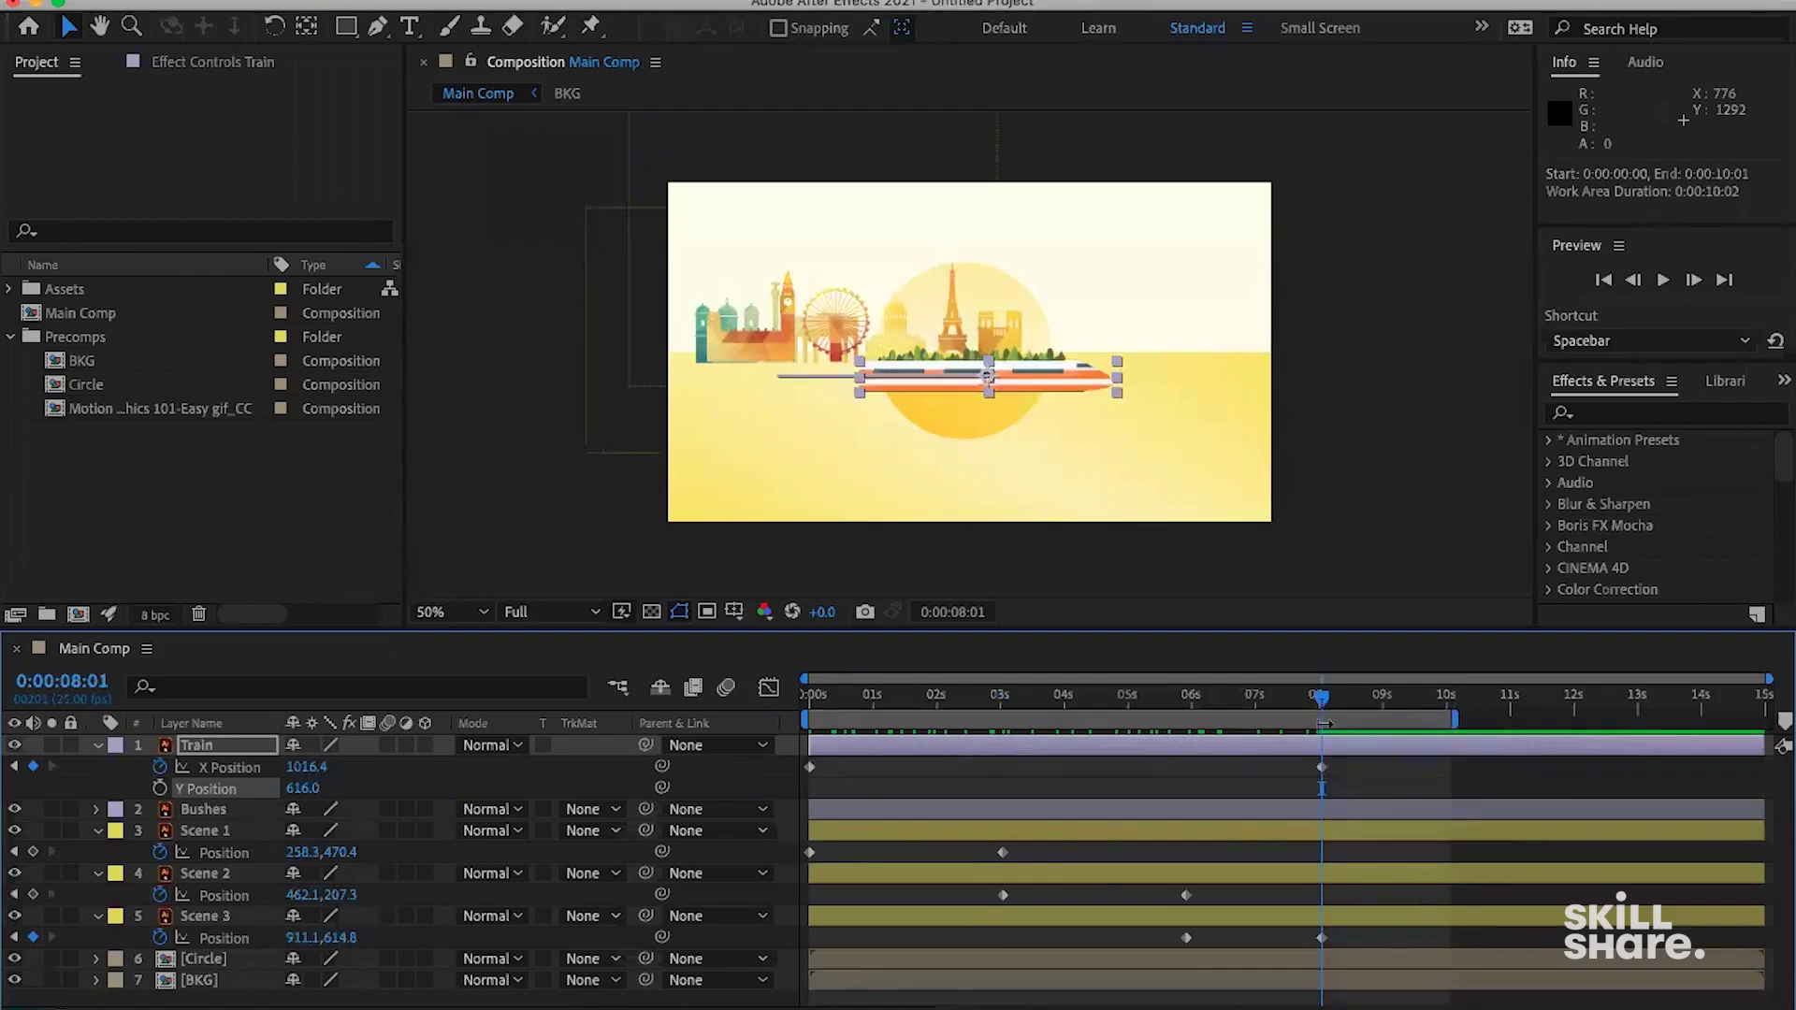
left_click_drag(1367, 717, 1133, 699)
left_click_drag(894, 706, 1146, 702)
key("space")
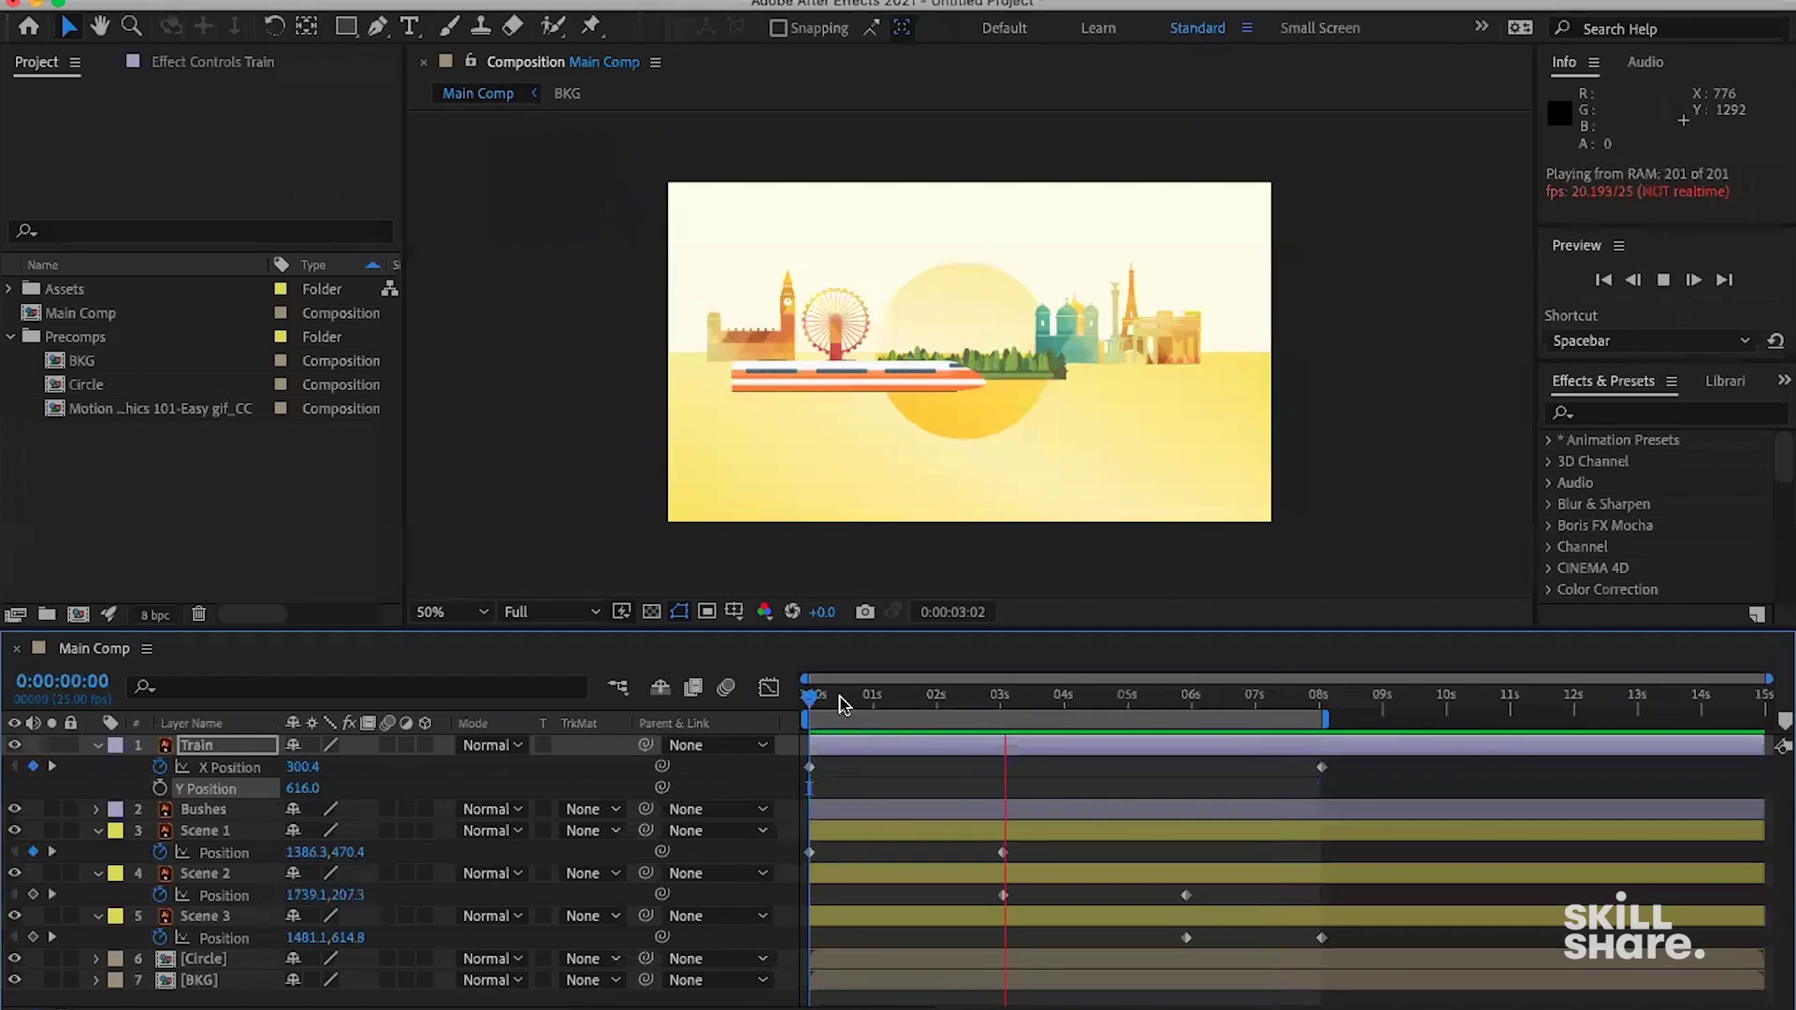
key("space")
Raise the Train's X Position to 641.5 at 0:00:01:16, adding a middle keyframe.
left_click_drag(900, 703, 957, 704)
left_click(912, 704)
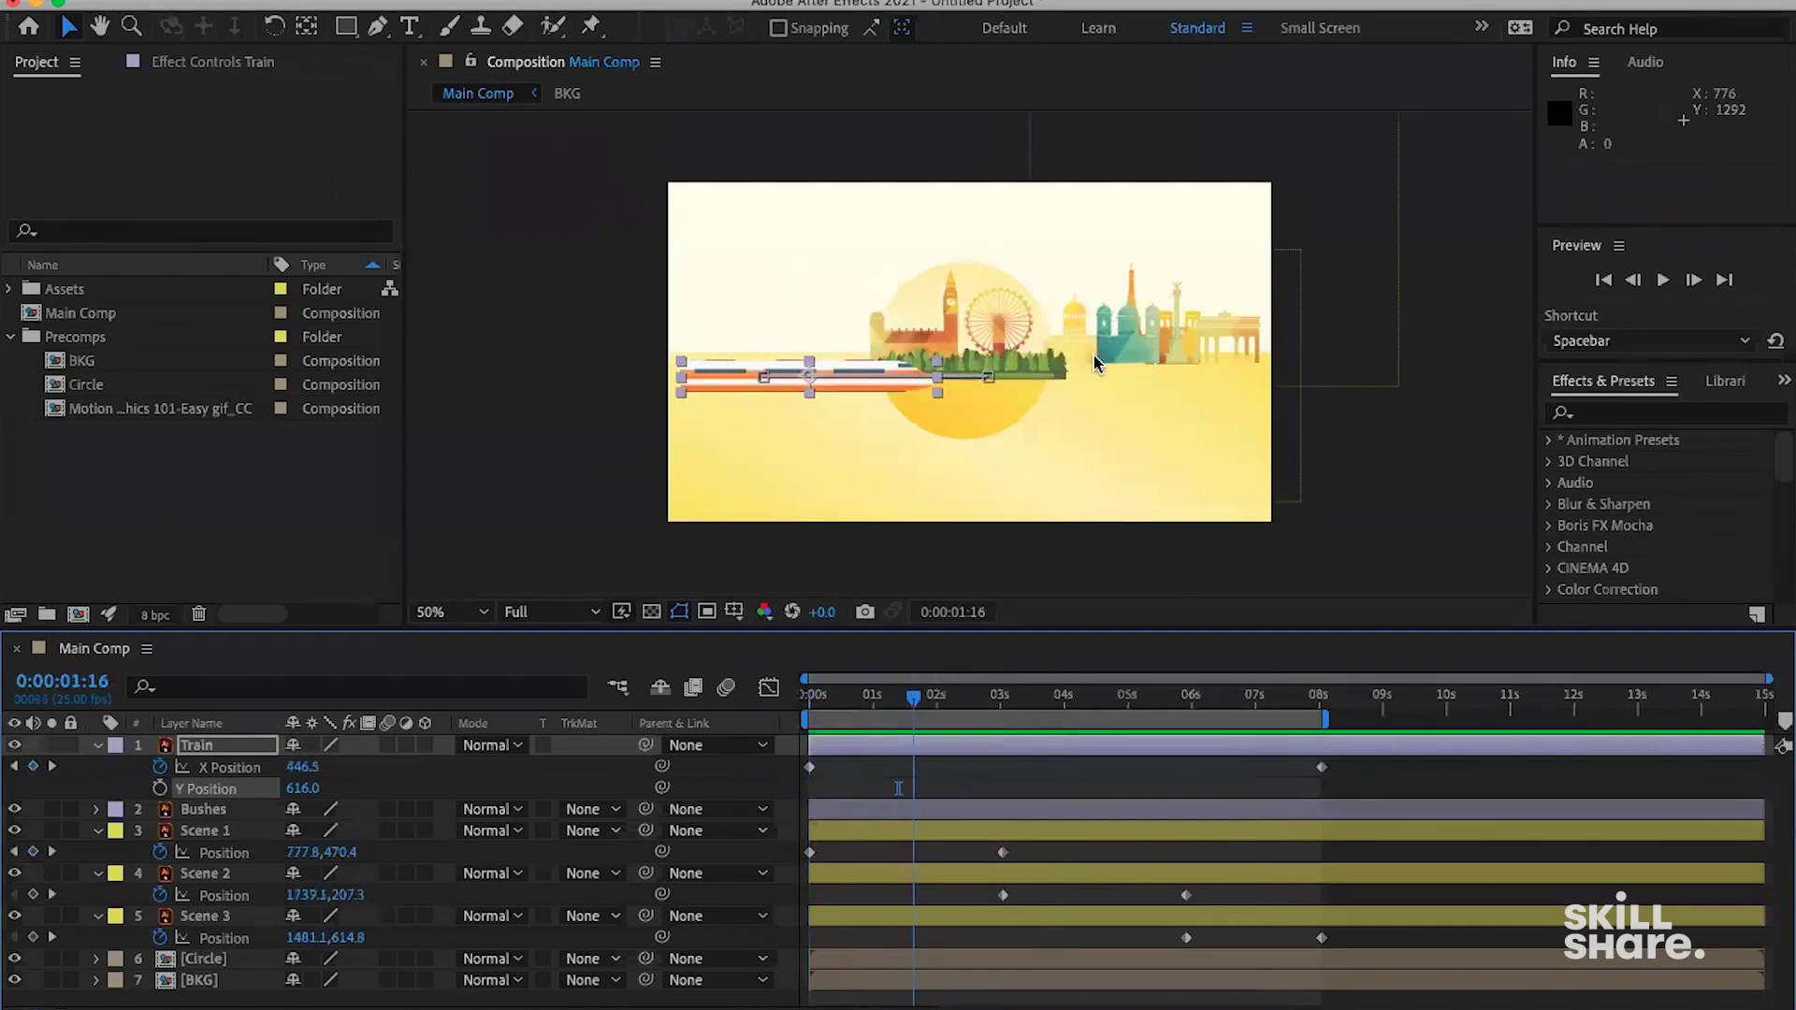
left_click(295, 788)
key("Return")
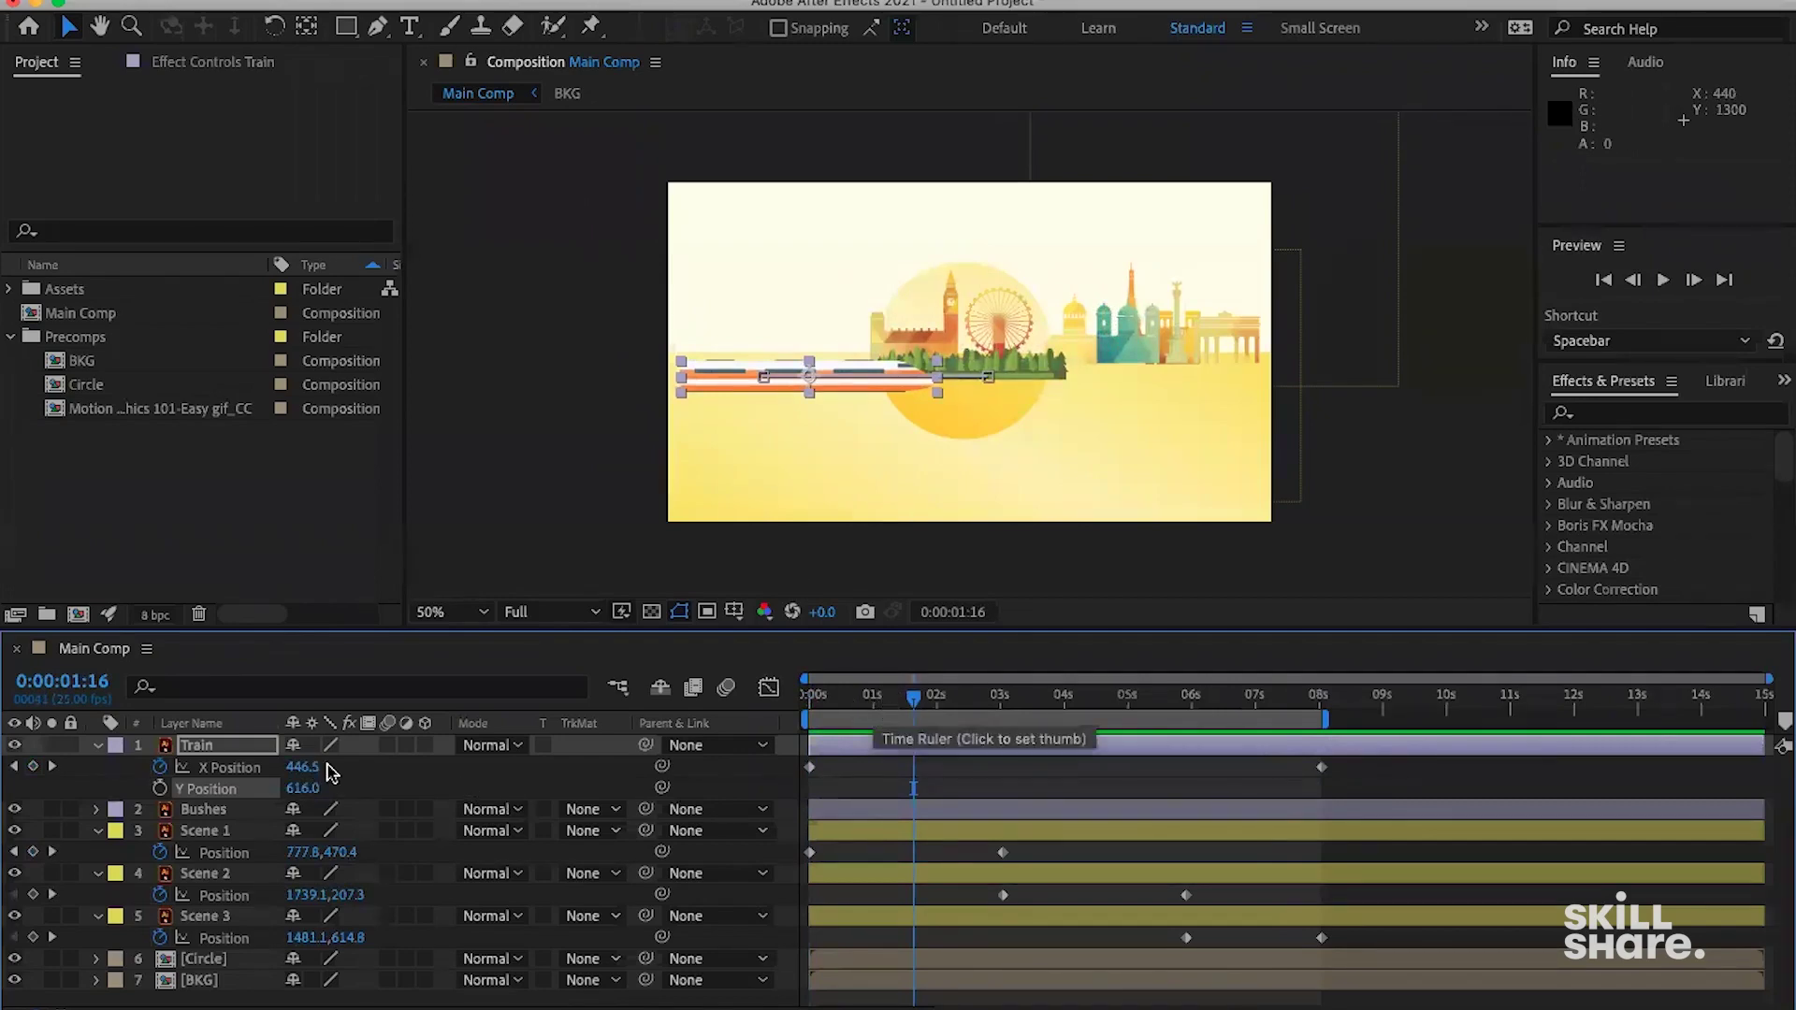
left_click_drag(347, 766, 573, 767)
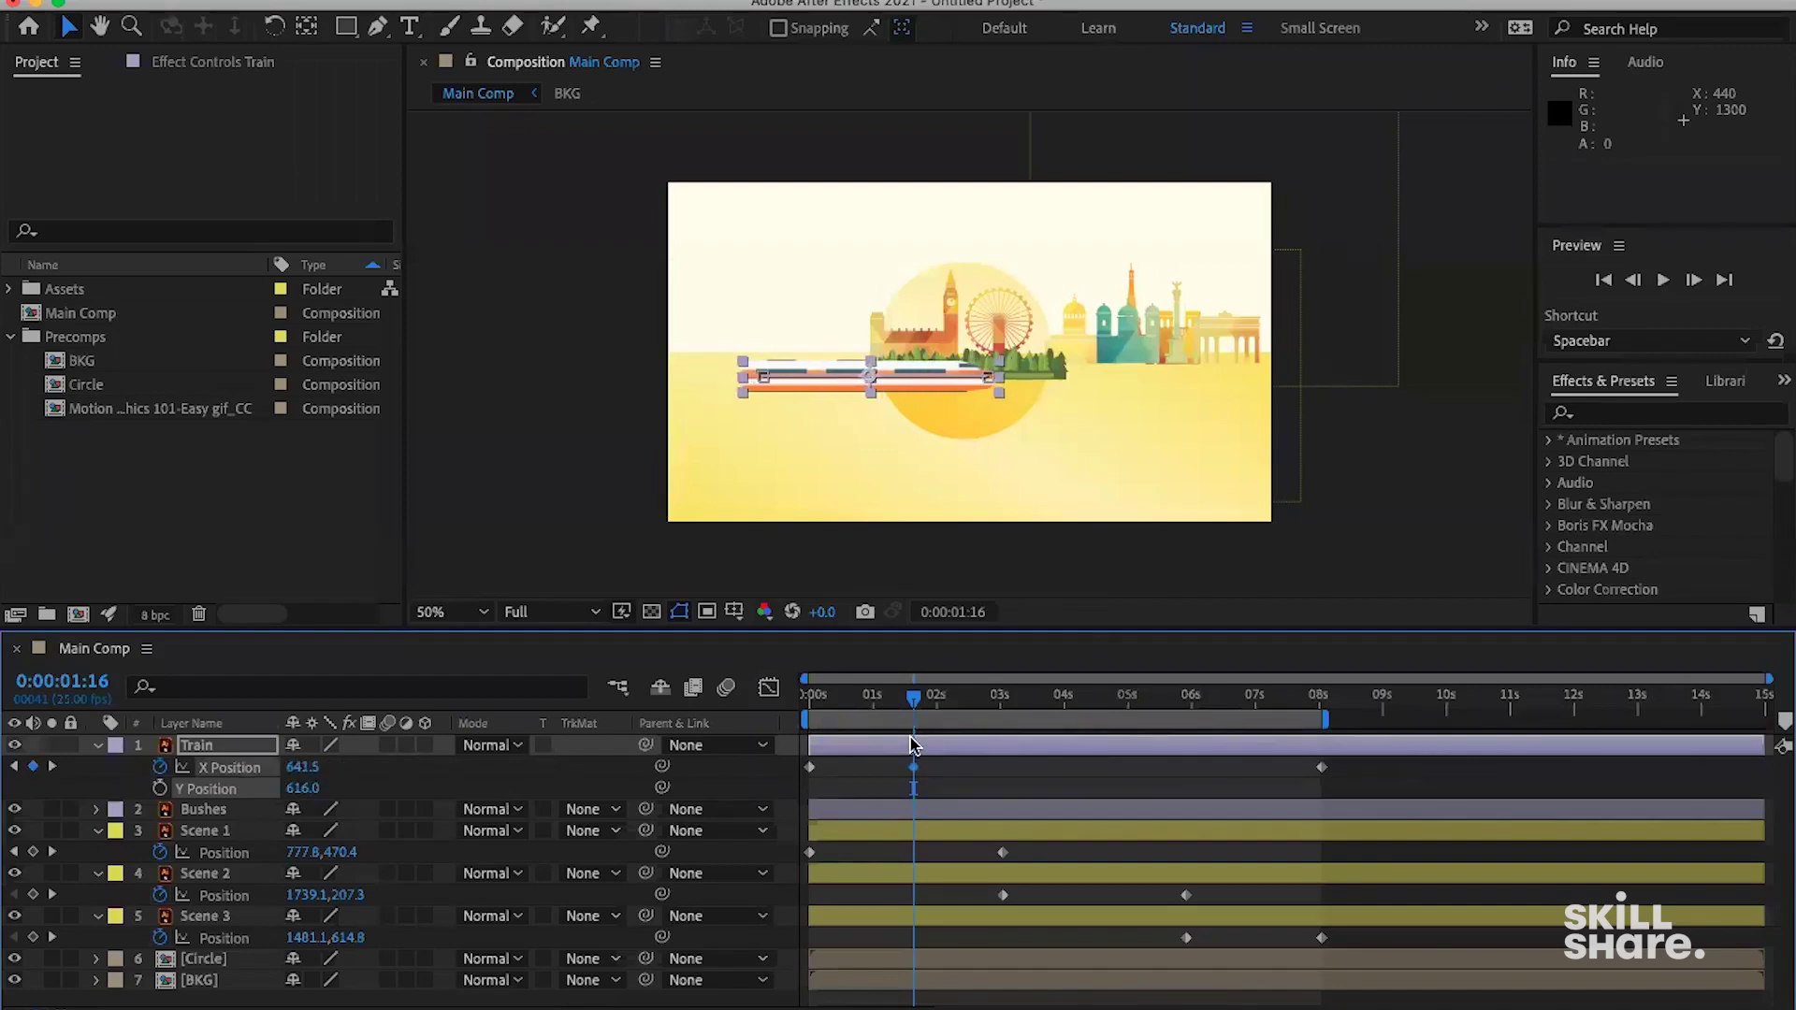
left_click_drag(914, 698, 1321, 703)
key("Home")
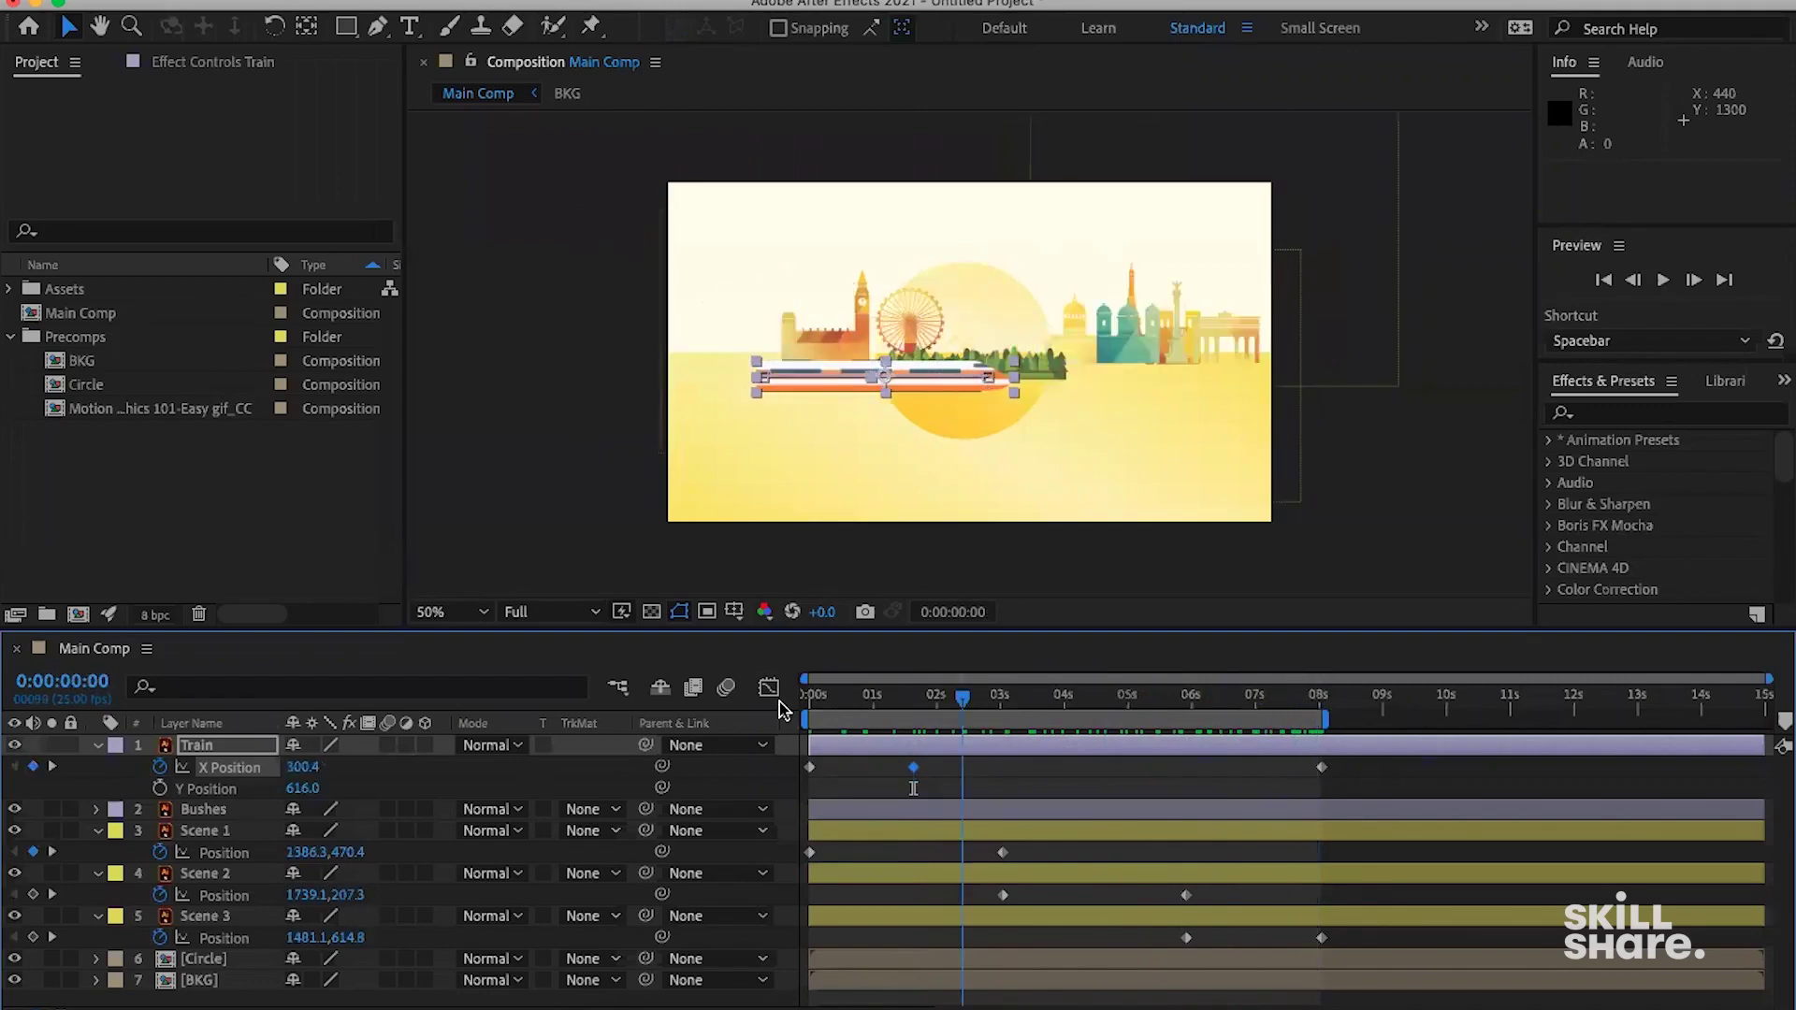
left_click(991, 788)
key("space")
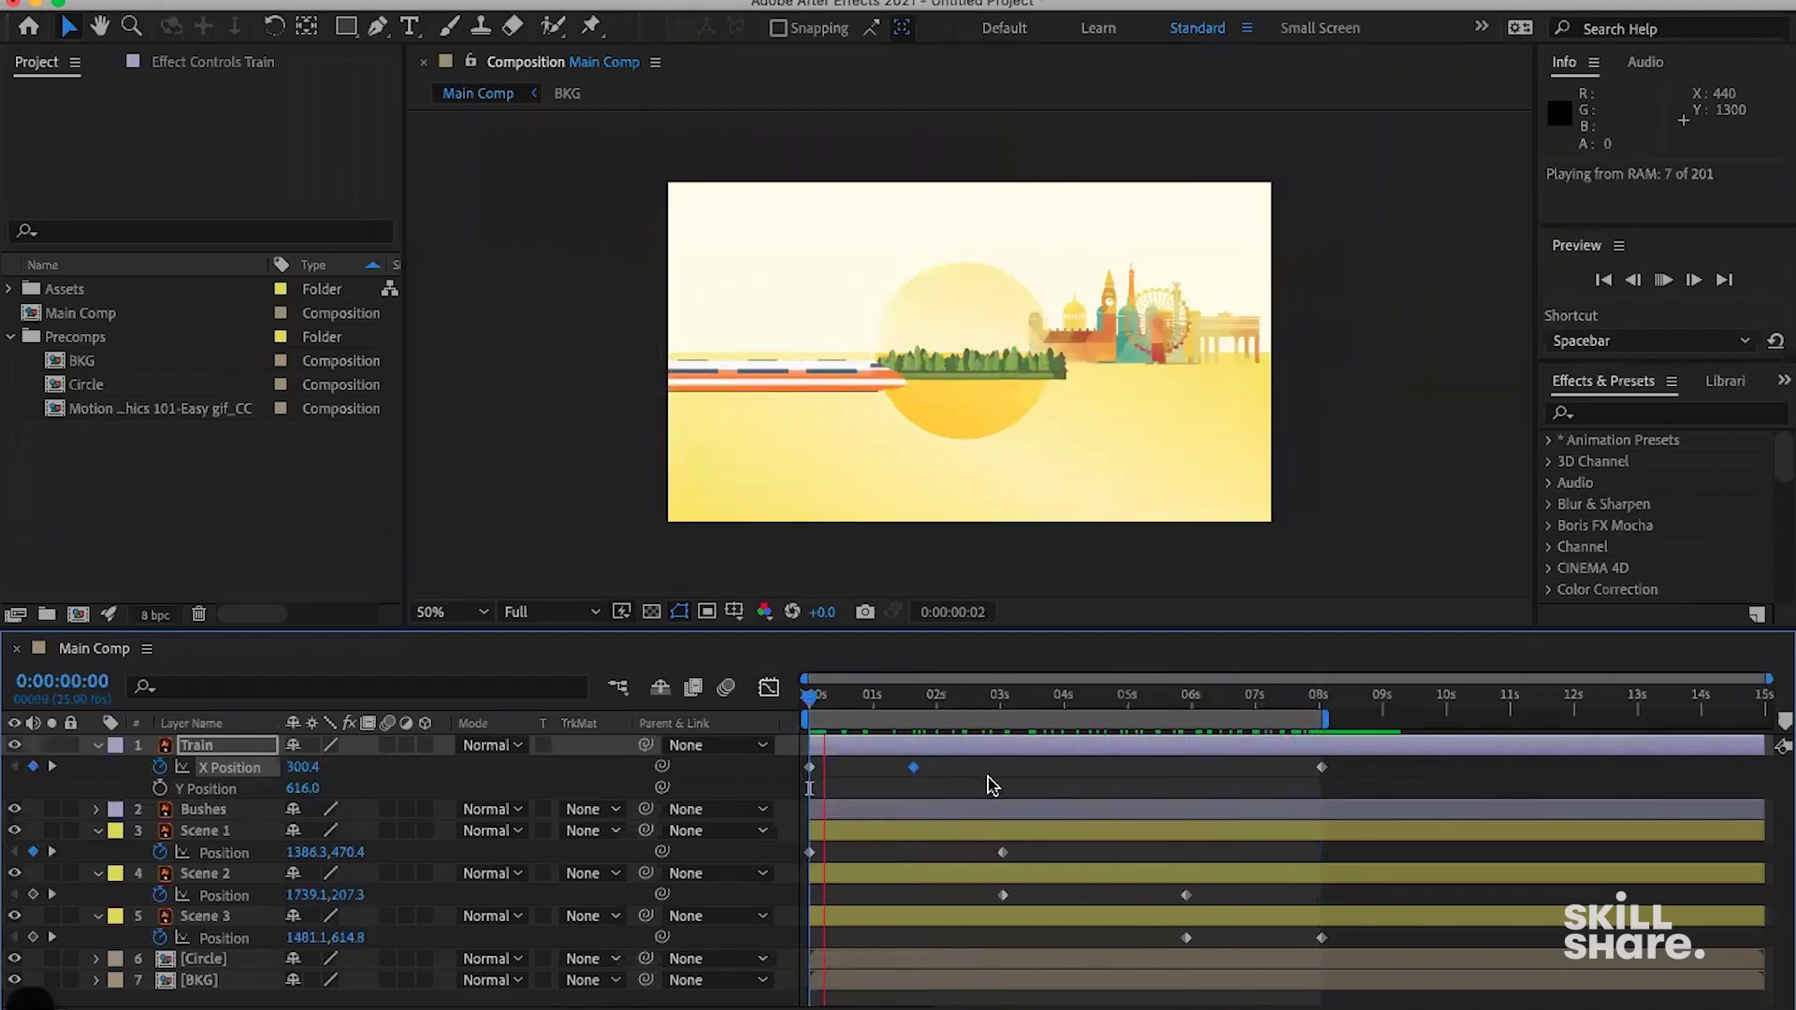